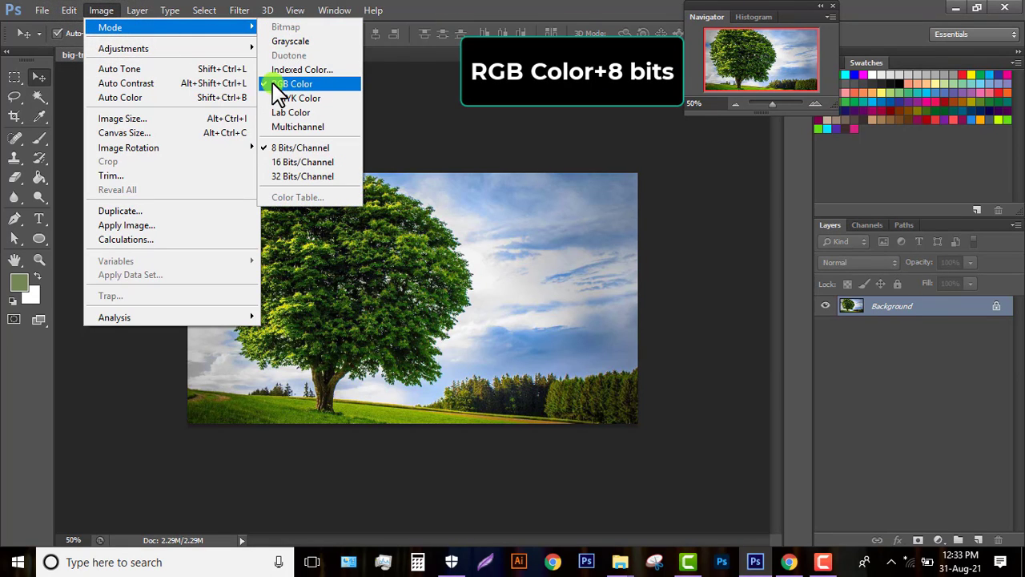
# Convert the locked Background of the tree photo into a regular layer with the default settings
pyautogui.click(485, 10)
pyautogui.click(895, 308)
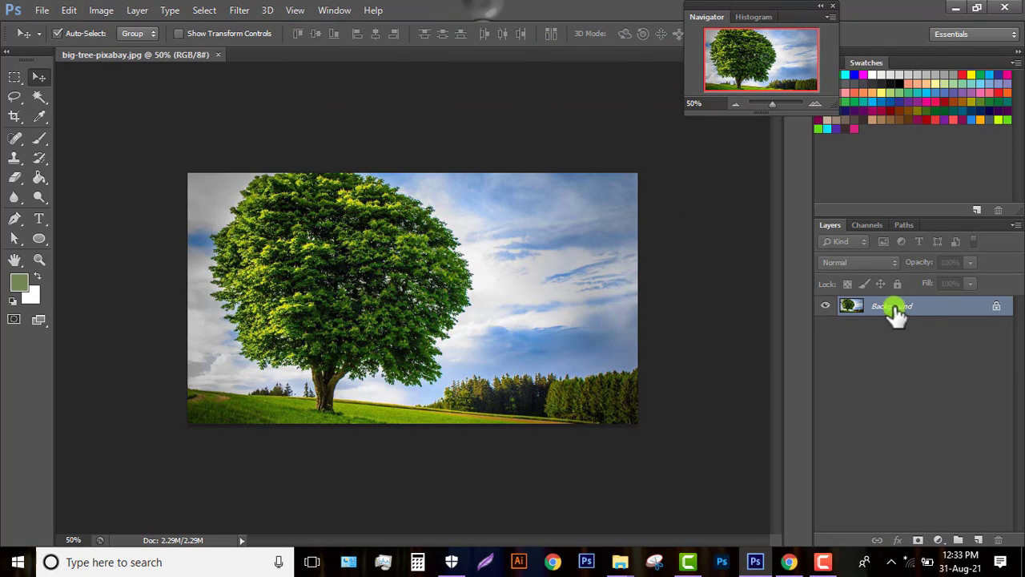
pyautogui.doubleClick(926, 315)
pyautogui.click(631, 177)
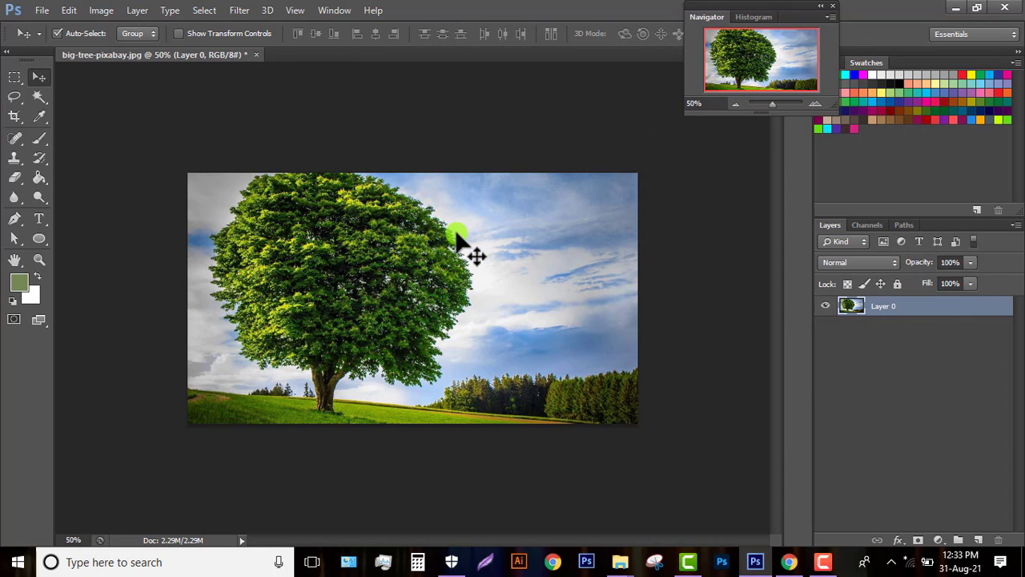
# Fit the image to the window, reopen the Navigator and zoom the image to 66.67%
pyautogui.hotkey('ctrl', 'o')
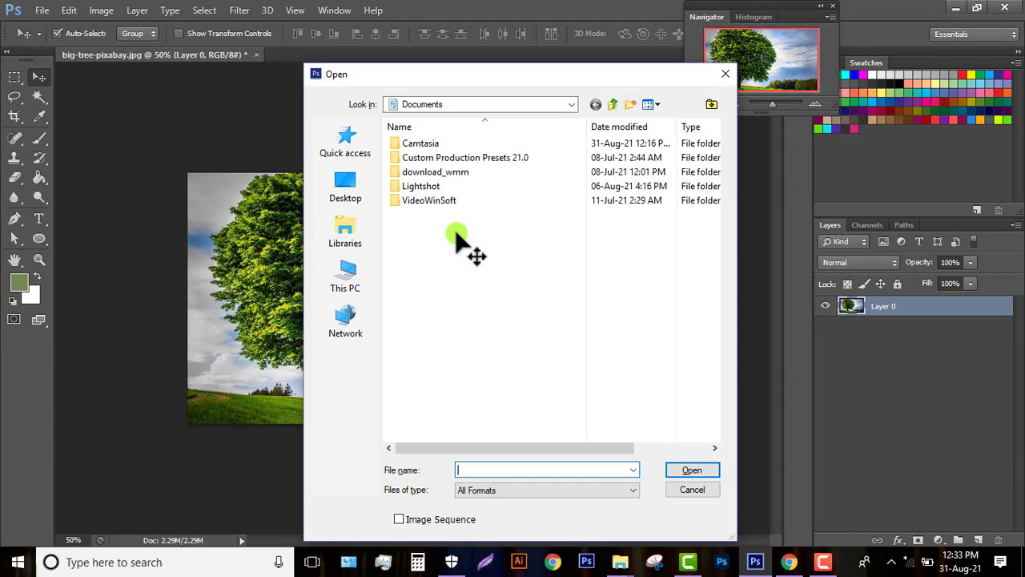
pyautogui.click(726, 74)
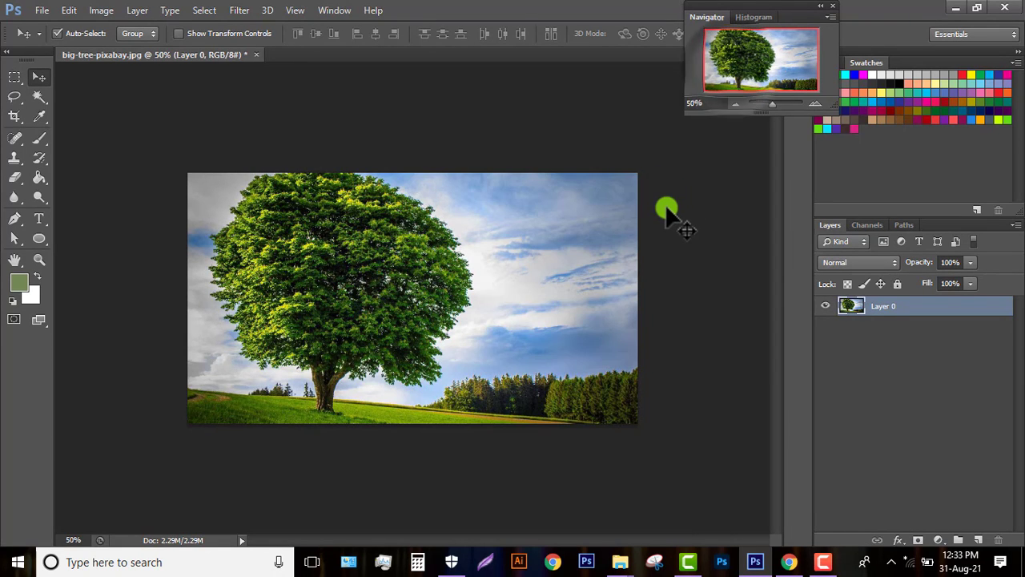
pyautogui.hotkey('ctrl', '0')
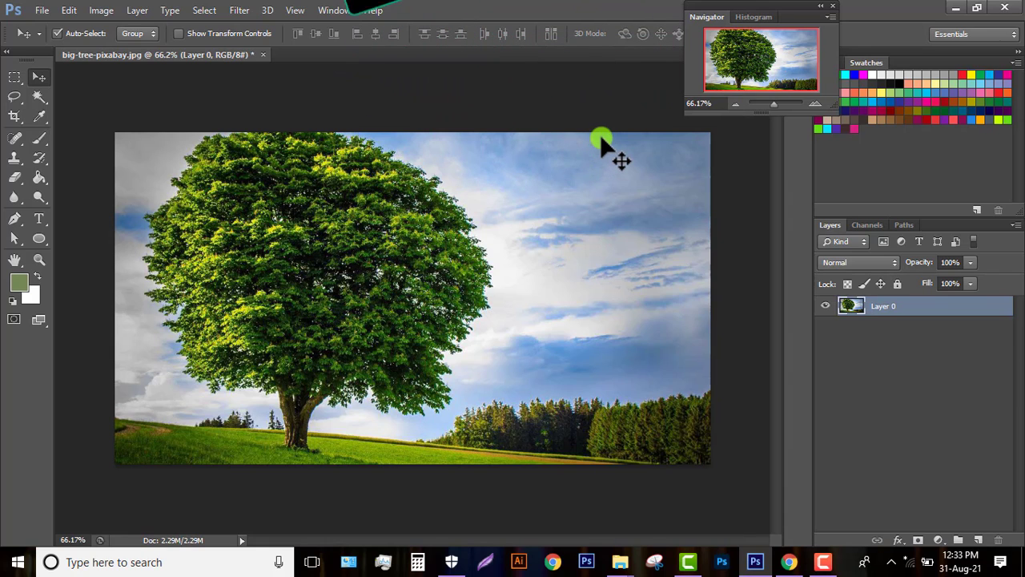
pyautogui.click(832, 6)
pyautogui.click(324, 11)
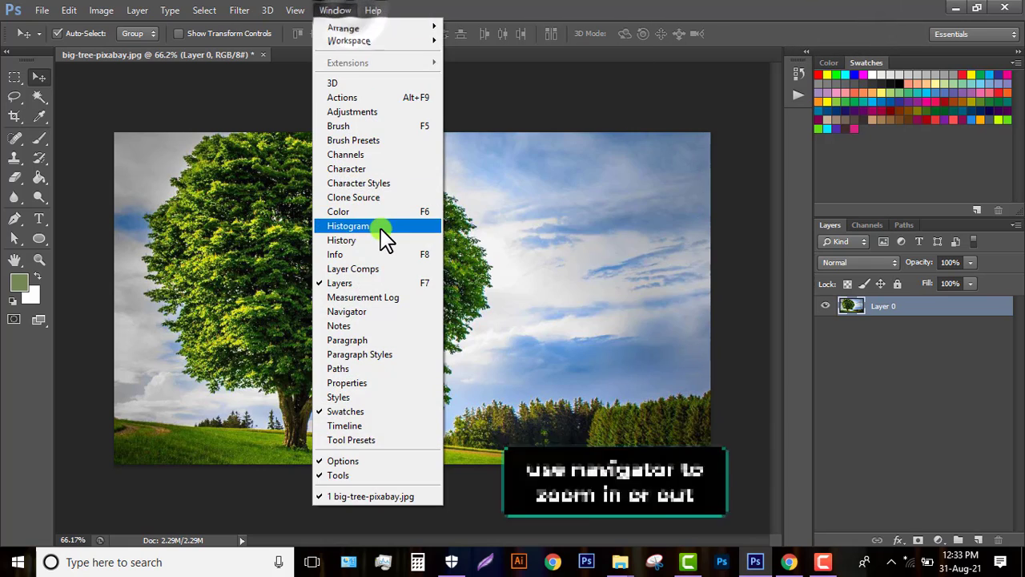
pyautogui.click(350, 317)
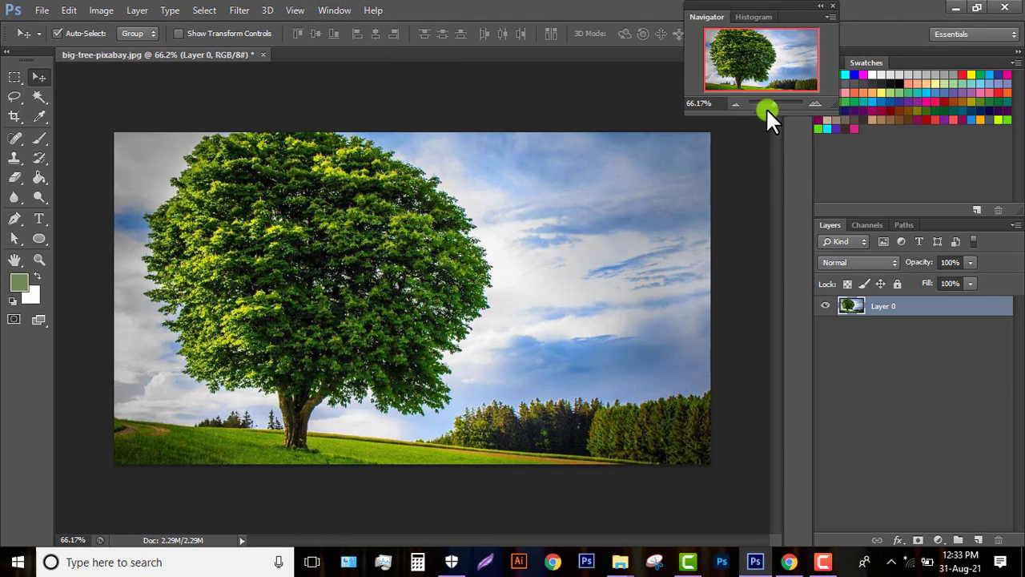
pyautogui.moveTo(766, 106); pyautogui.dragTo(773, 104)
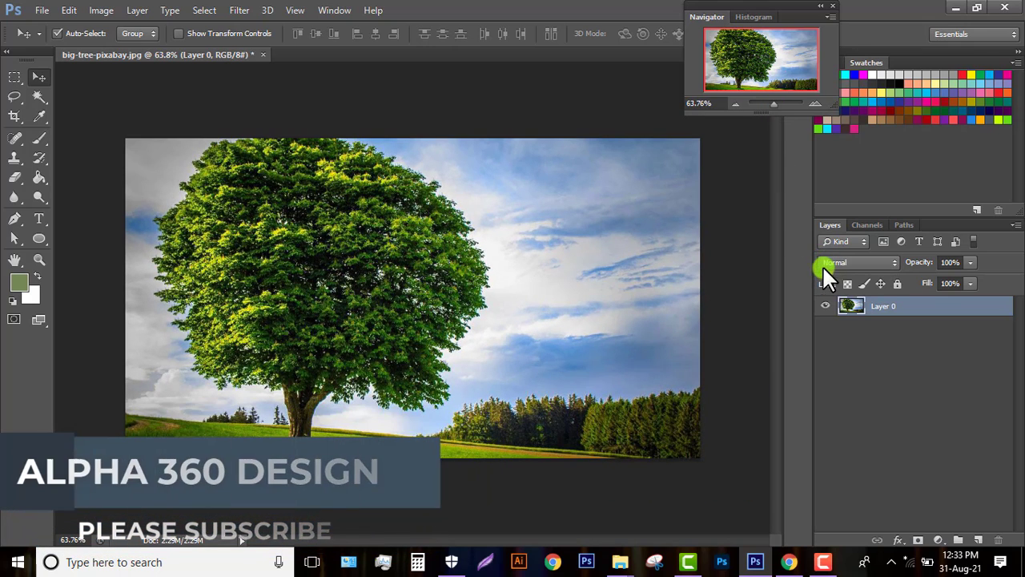
pyautogui.hotkey('ctrl', '+')
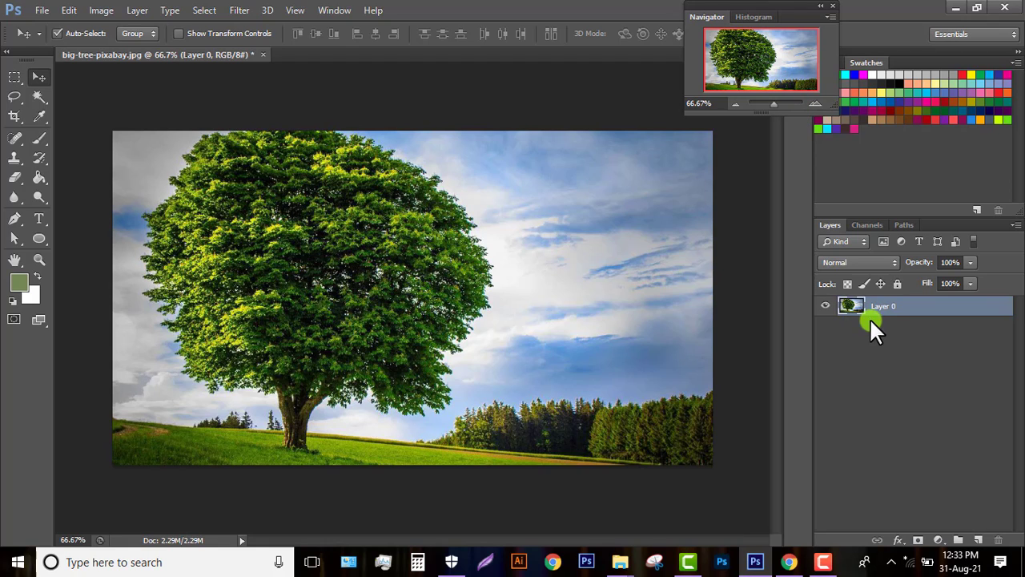
# Compare the Blue, Green and Red channels individually against RGB, and isolate the Blue channel
pyautogui.click(867, 223)
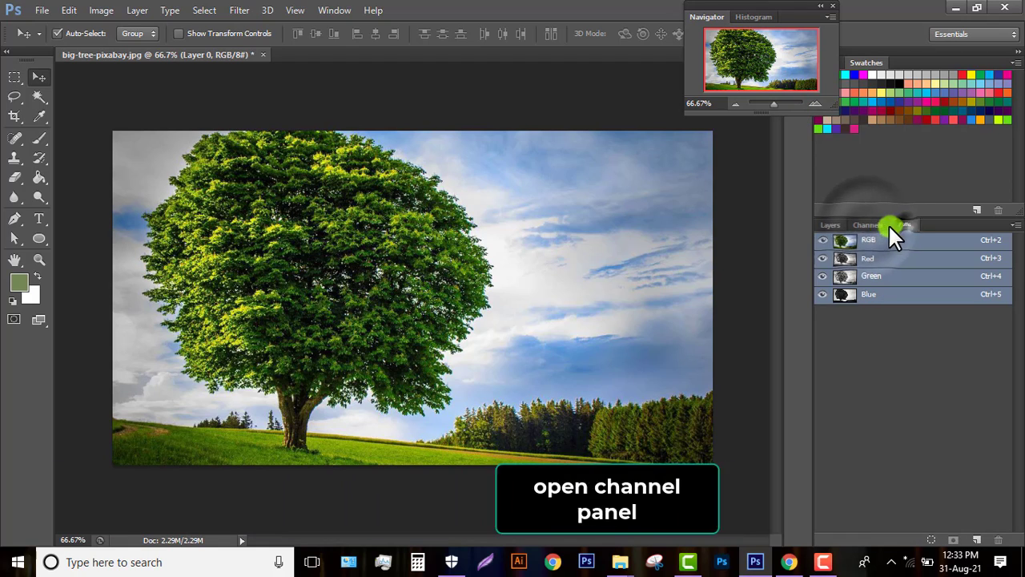
pyautogui.click(847, 300)
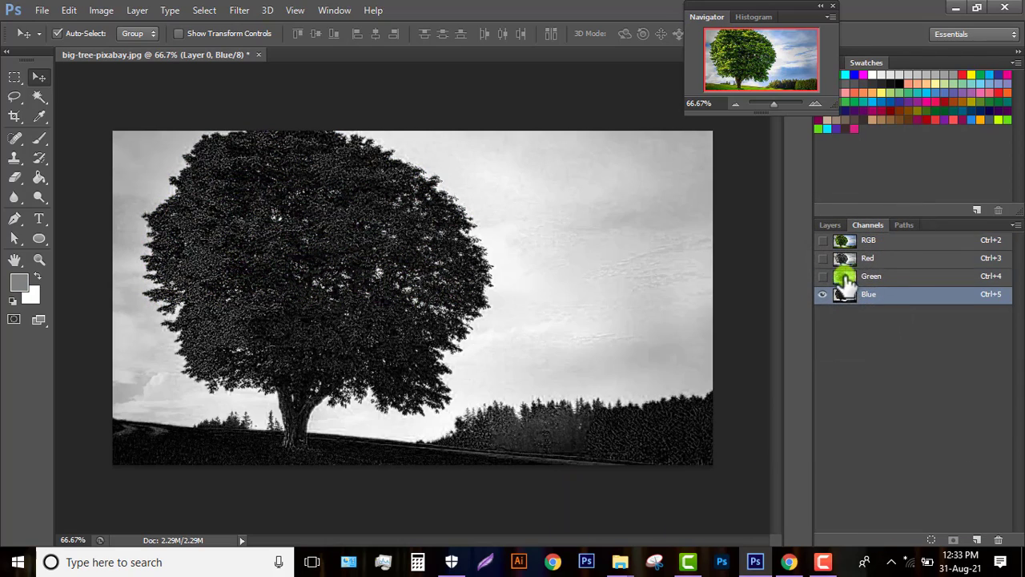
pyautogui.click(846, 279)
pyautogui.click(846, 261)
pyautogui.click(846, 243)
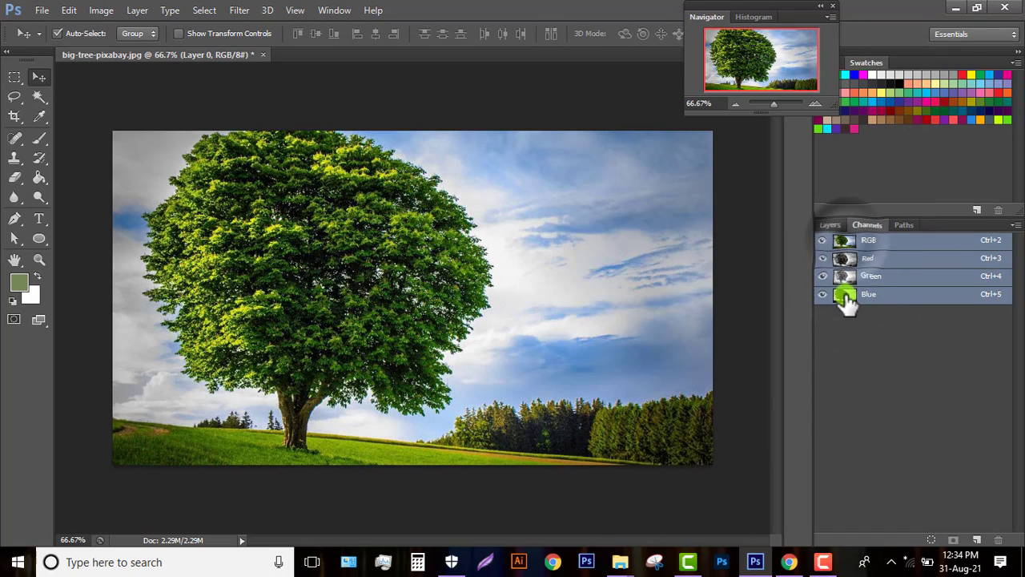
pyautogui.click(846, 298)
# Enable Show Channels in Color in the Interface preferences
pyautogui.click(68, 12)
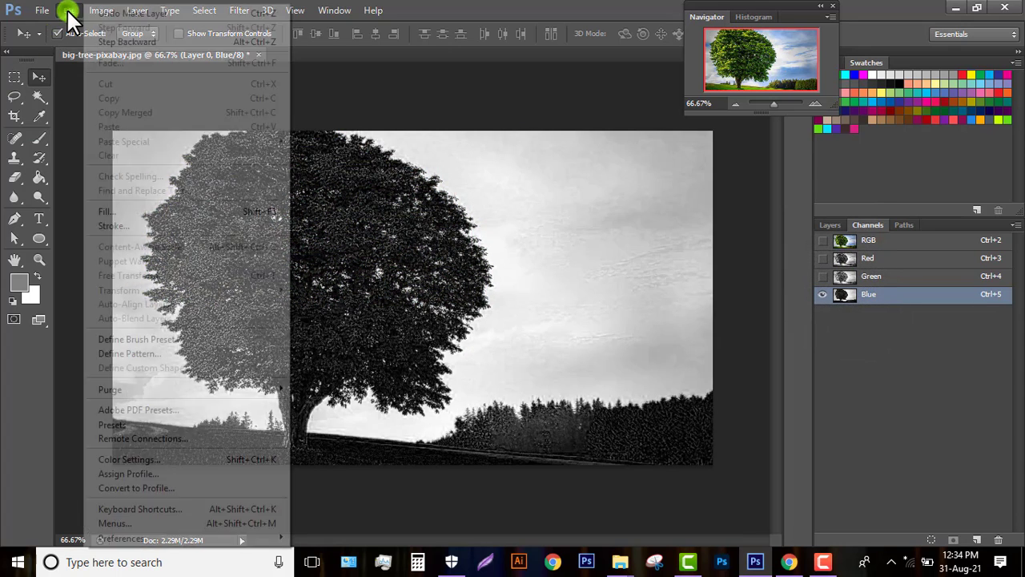
pyautogui.moveTo(202, 539)
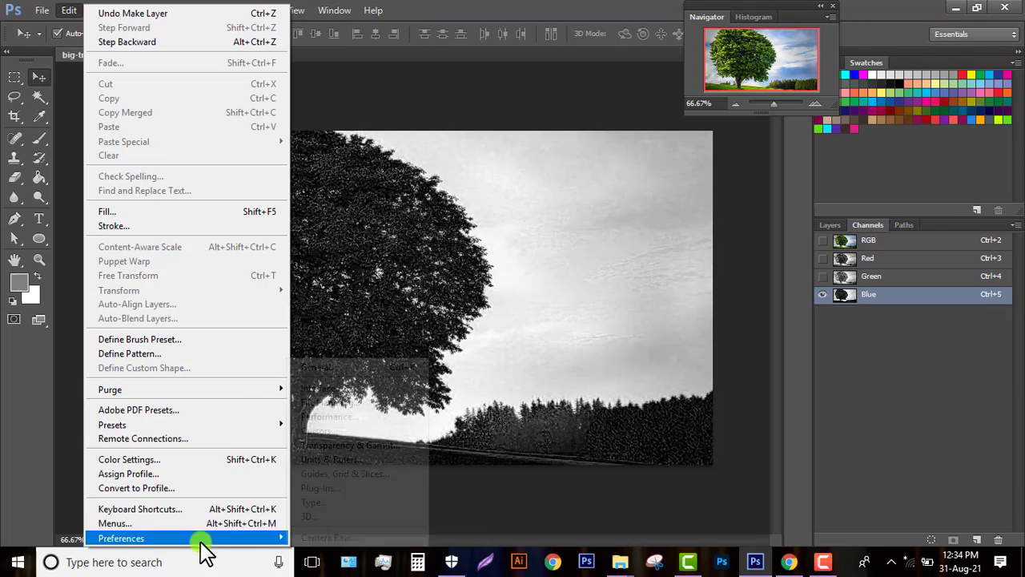
pyautogui.moveTo(263, 538)
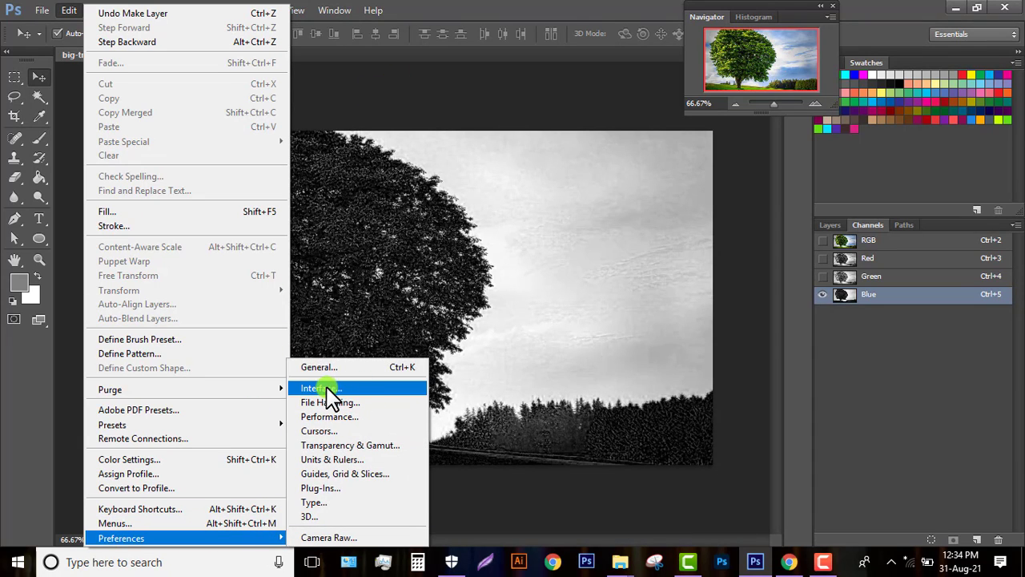
pyautogui.click(535, 253)
pyautogui.hotkey('ctrl', 'k')
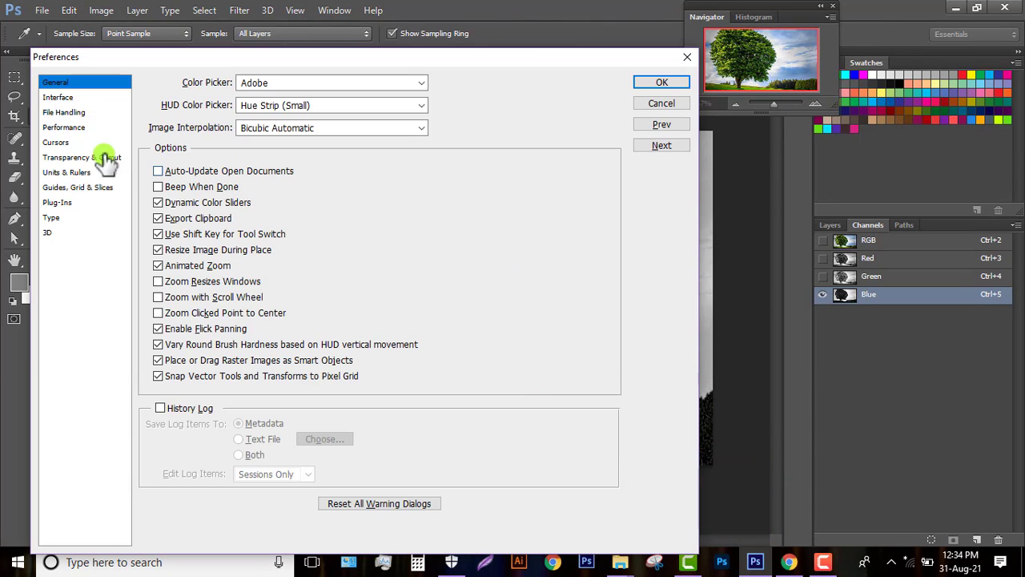
pyautogui.click(58, 97)
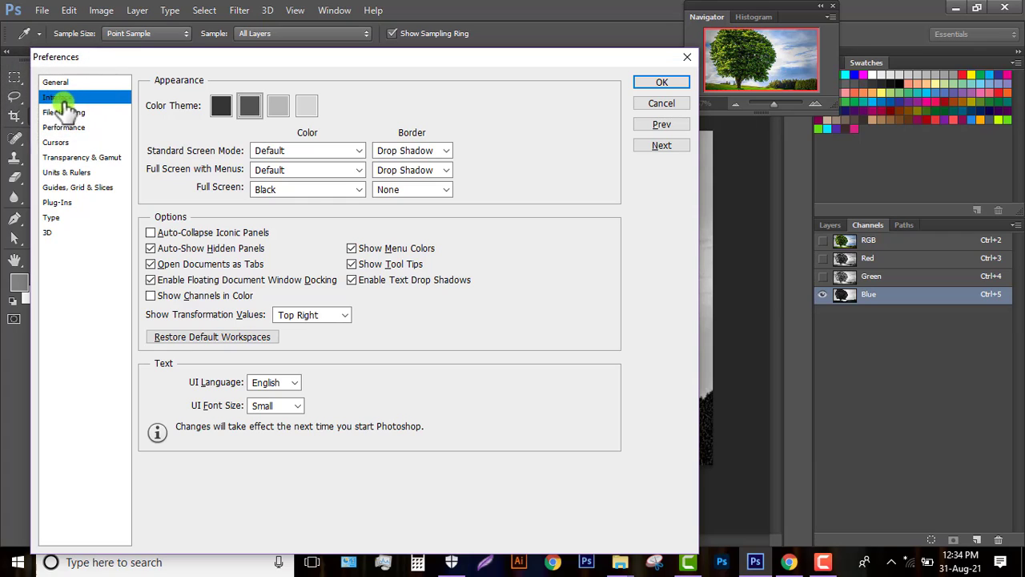
pyautogui.click(150, 296)
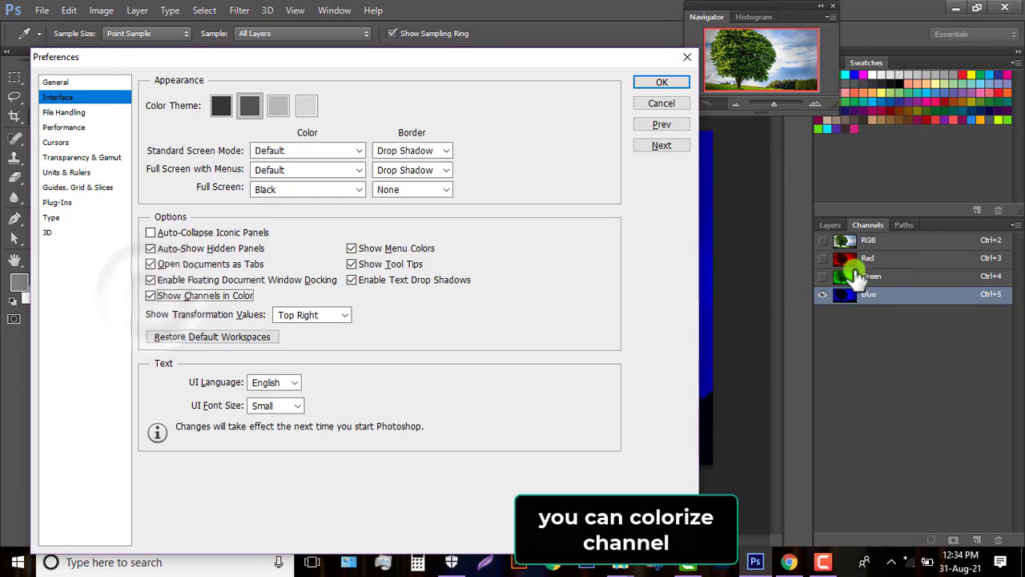
pyautogui.click(151, 296)
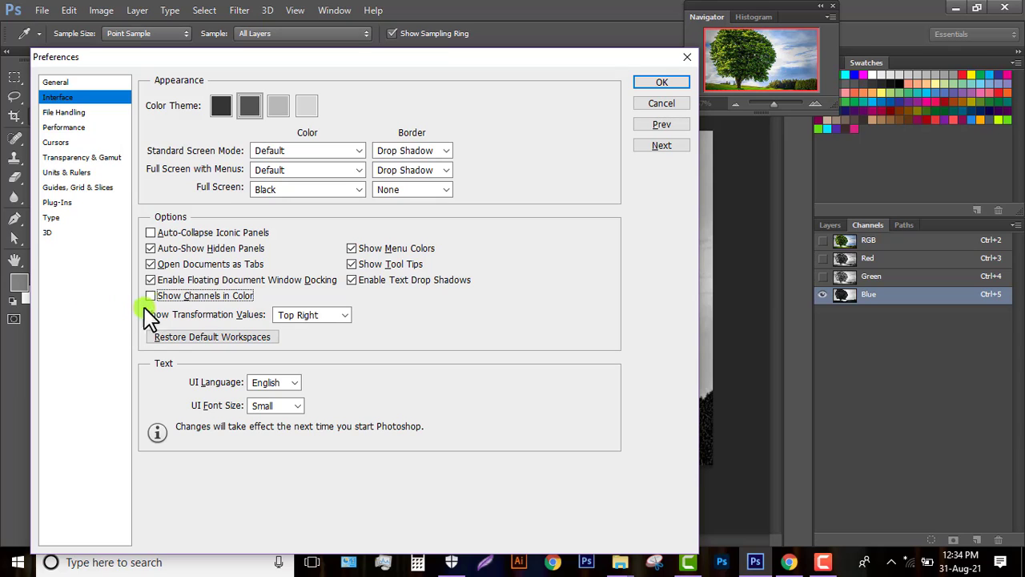
pyautogui.click(659, 85)
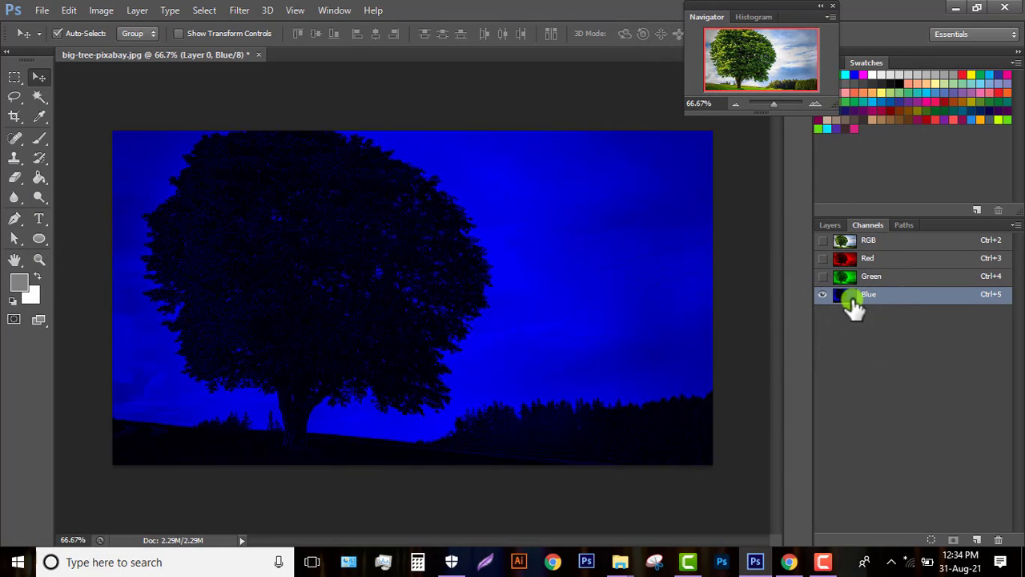
# Try duplicating the Blue channel, delete the copy and reselect the Blue channel
pyautogui.moveTo(847, 303); pyautogui.dragTo(976, 539)
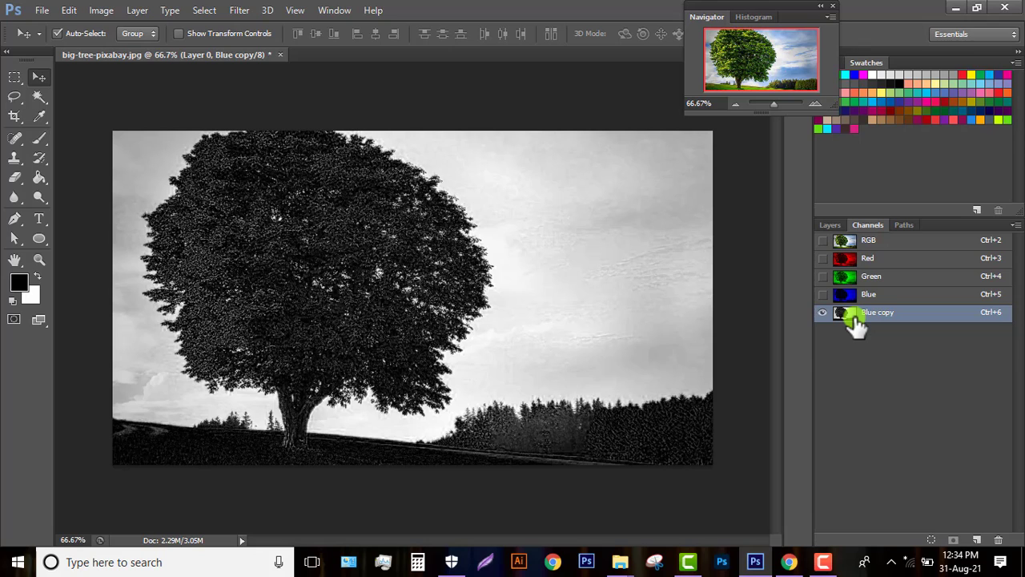
pyautogui.moveTo(846, 320); pyautogui.dragTo(998, 539)
pyautogui.click(849, 303)
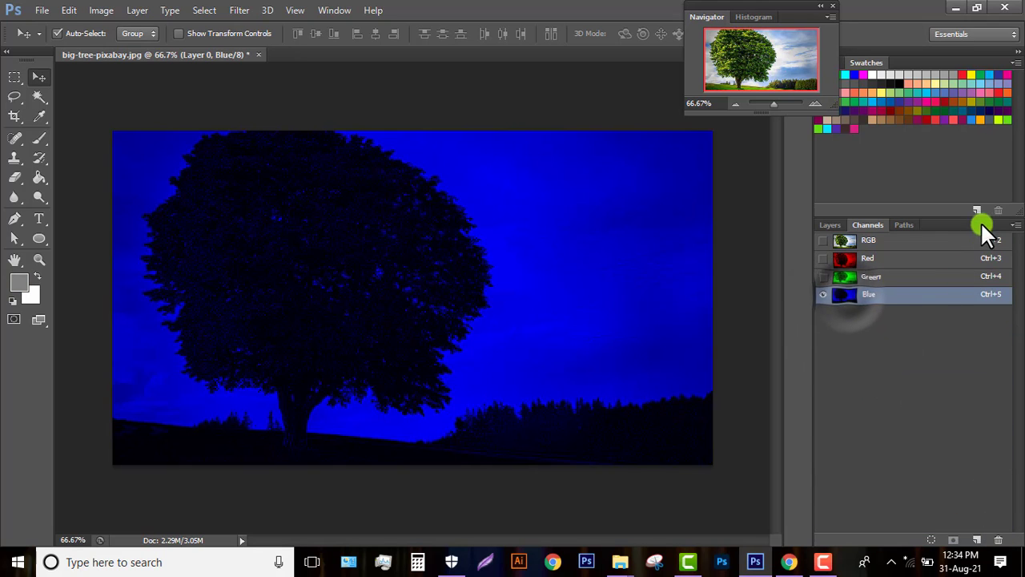
# Duplicate the Blue channel as Blue copy and make that copy the only visible channel
pyautogui.click(1016, 225)
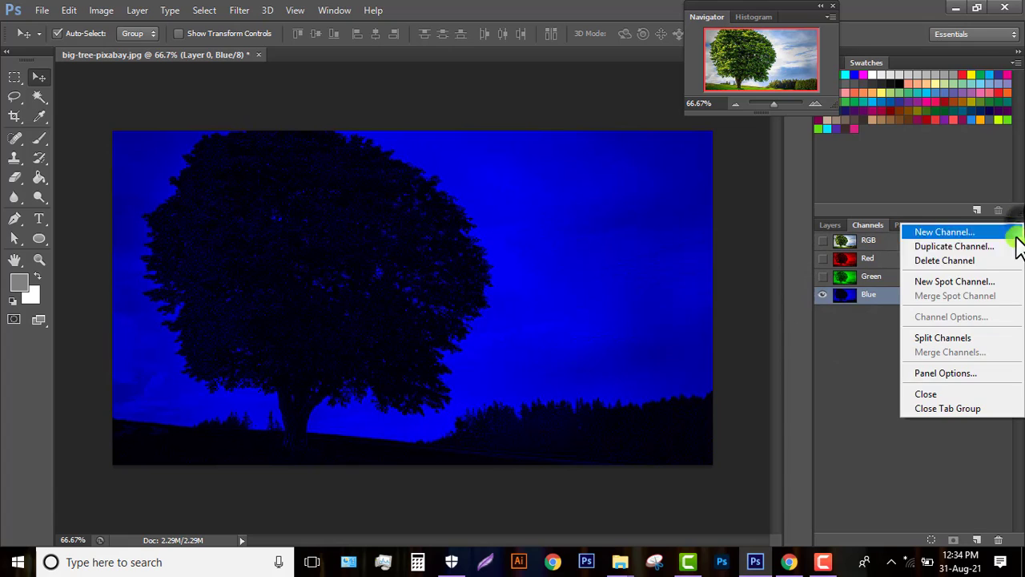
pyautogui.click(943, 248)
pyautogui.click(645, 165)
pyautogui.click(870, 316)
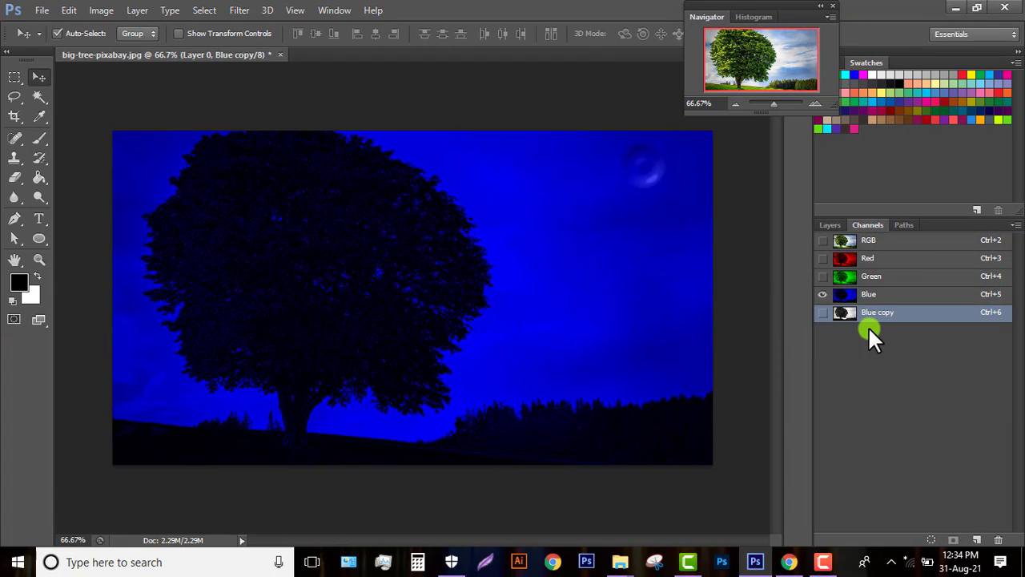
pyautogui.click(823, 312)
pyautogui.click(823, 294)
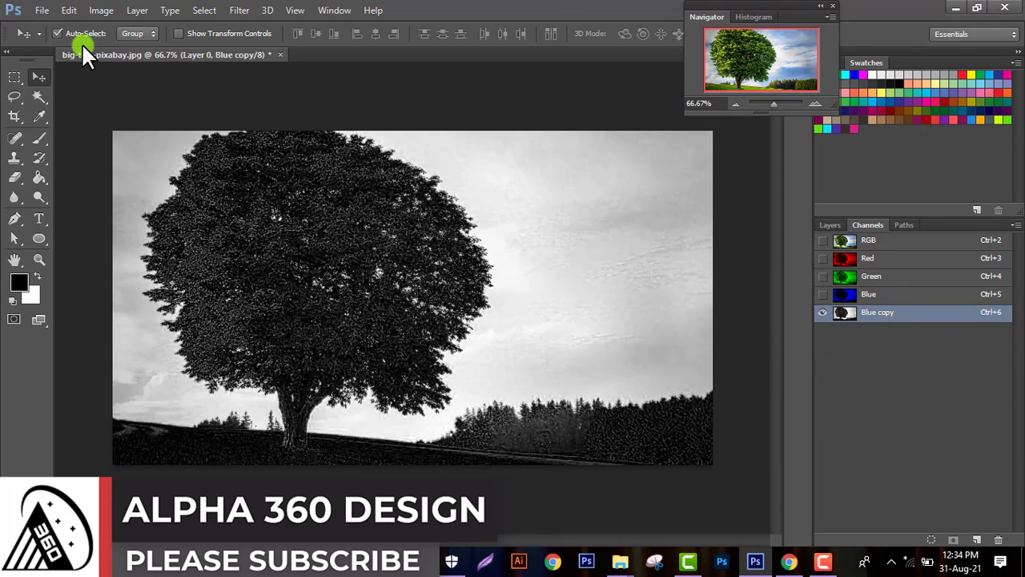
# Disable Show Channels in Color in the Interface preferences
pyautogui.hotkey('ctrl', 'k')
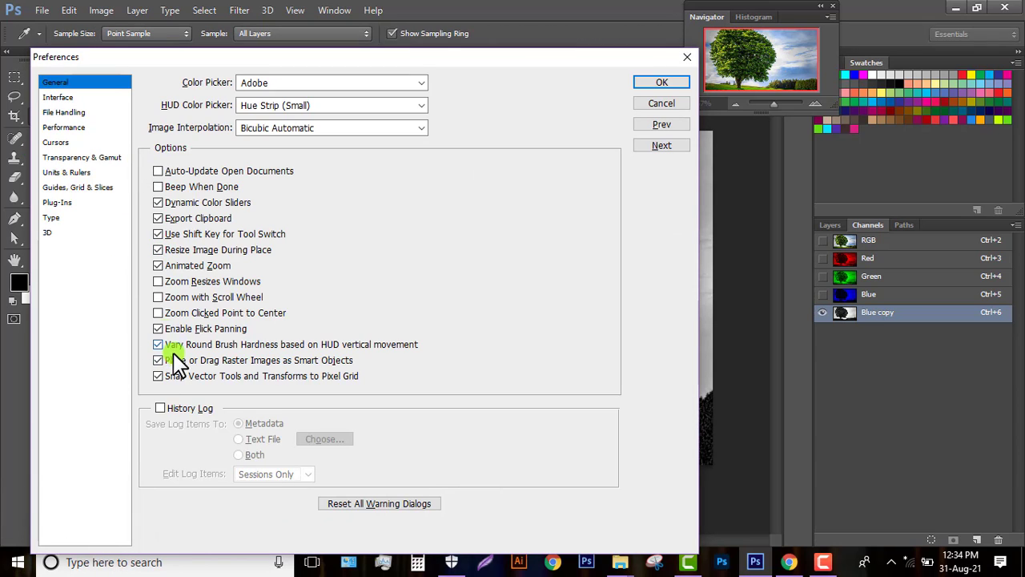
pyautogui.click(58, 99)
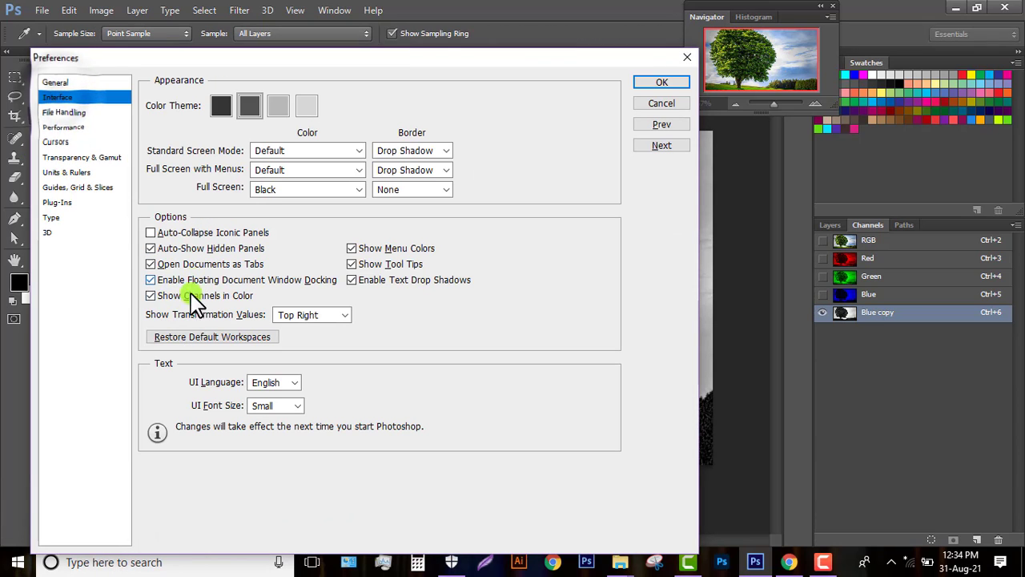
pyautogui.click(151, 296)
pyautogui.click(662, 85)
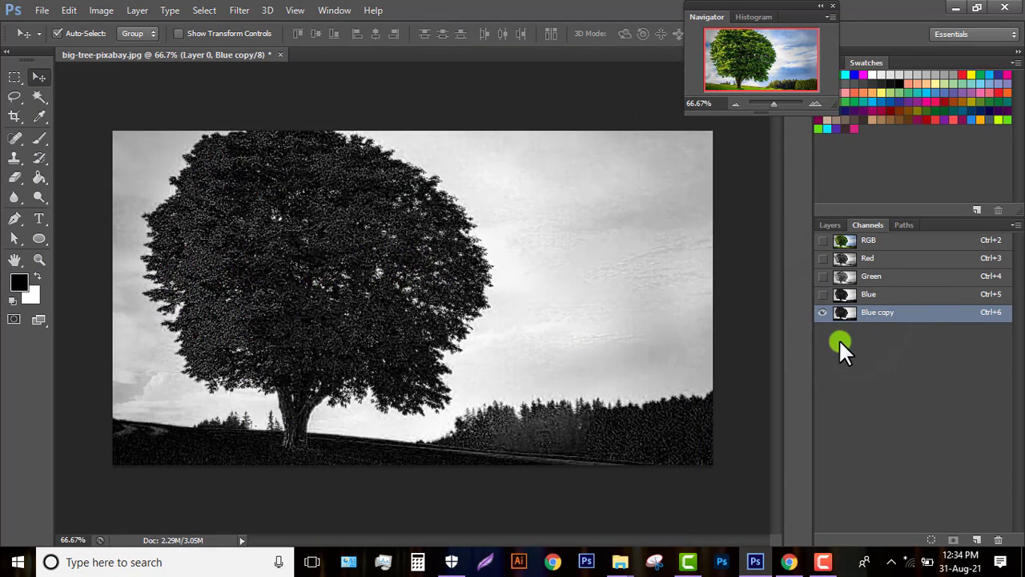
# Load the Blue copy channel as a selection and deselect it
pyautogui.keyDown('ctrl'); pyautogui.click(845, 312); pyautogui.keyUp('ctrl')
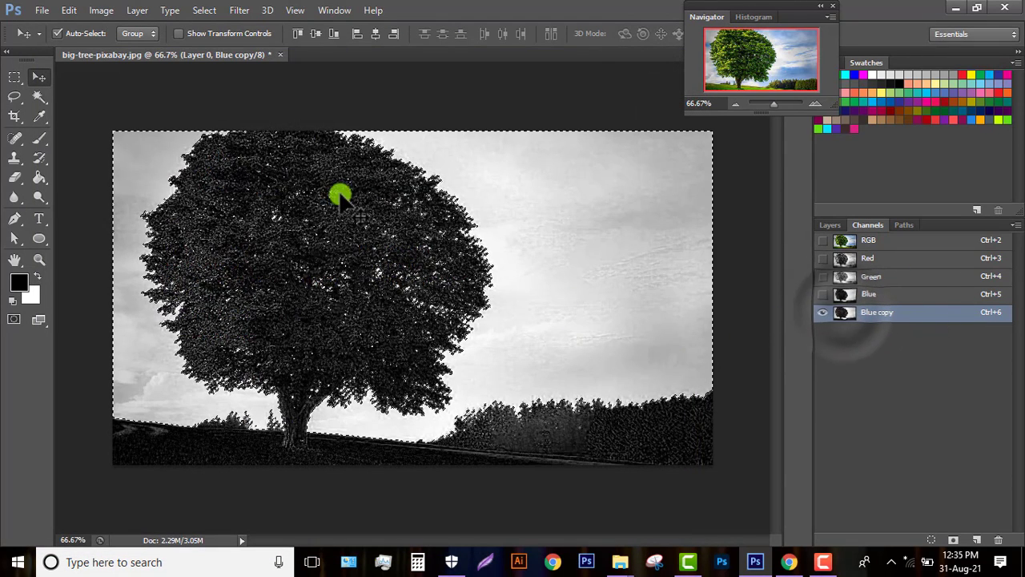
pyautogui.hotkey('ctrl', 'd')
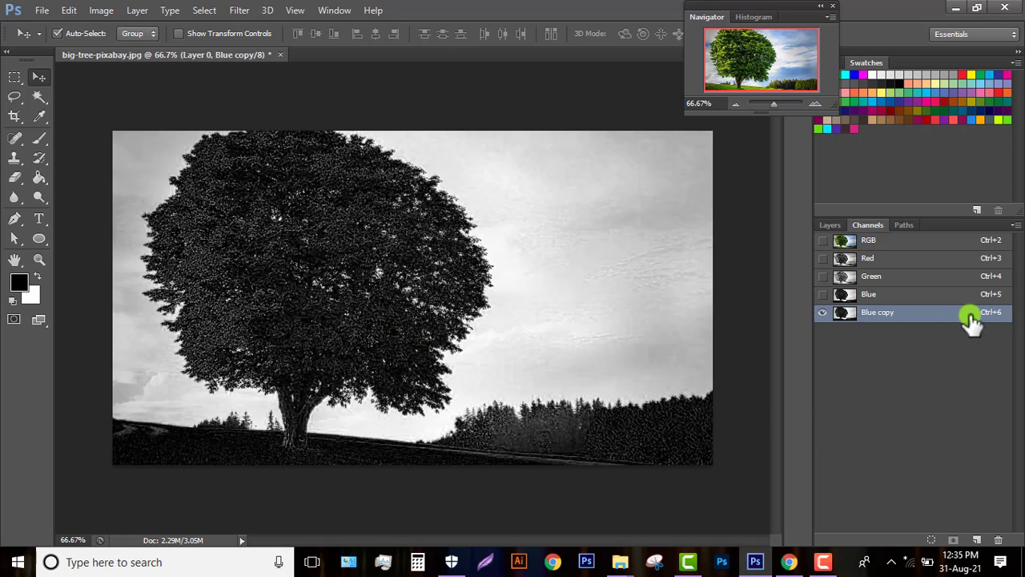
# Open the Levels adjustment for the Blue copy channel
pyautogui.click(104, 11)
pyautogui.moveTo(128, 47)
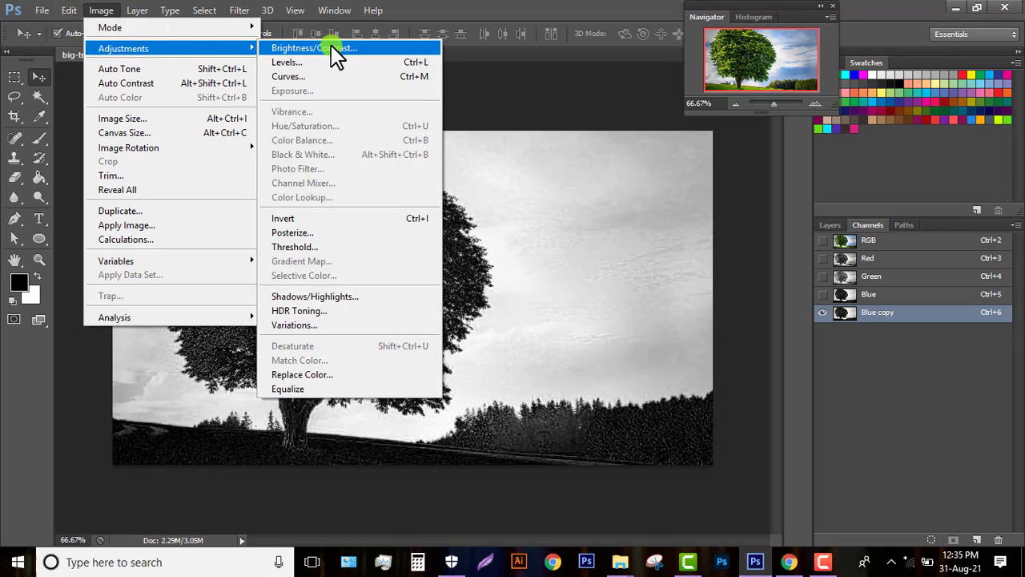
pyautogui.click(556, 11)
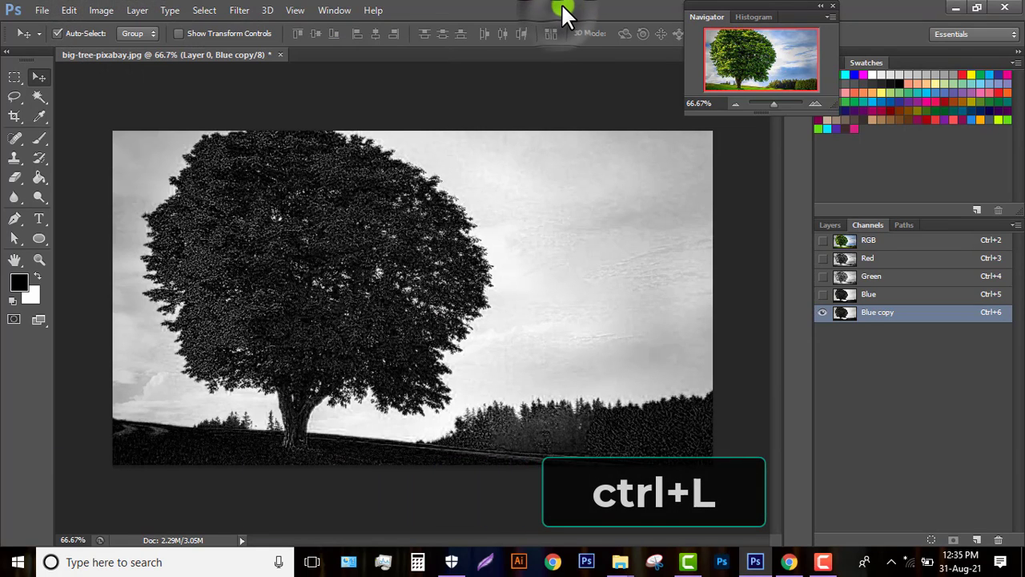
pyautogui.hotkey('ctrl', 'l')
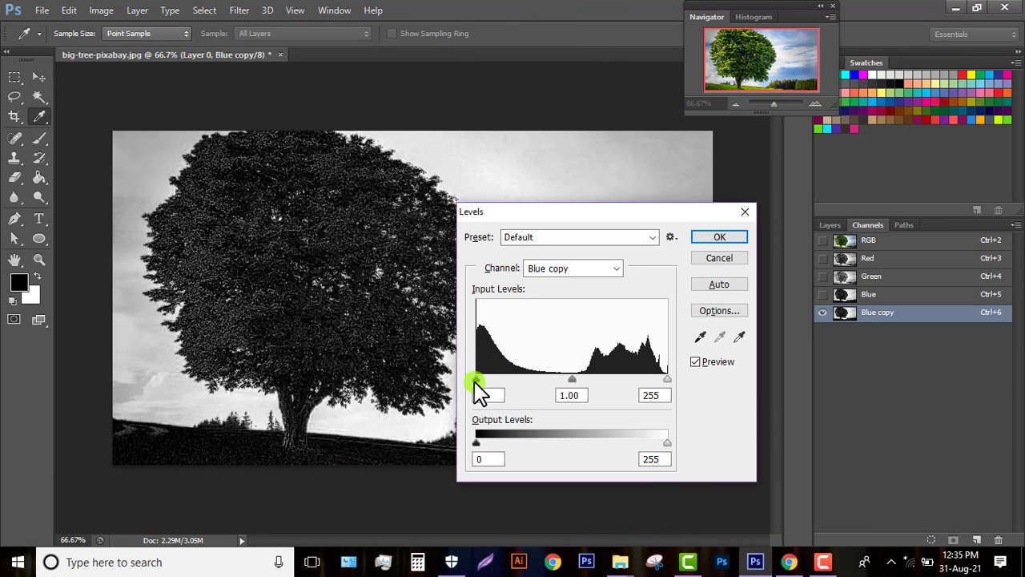
# Try Blue copy input levels of 69 for shadows, 0.84 for midtones and 184 for highlights
pyautogui.moveTo(493, 391); pyautogui.dragTo(528, 389)
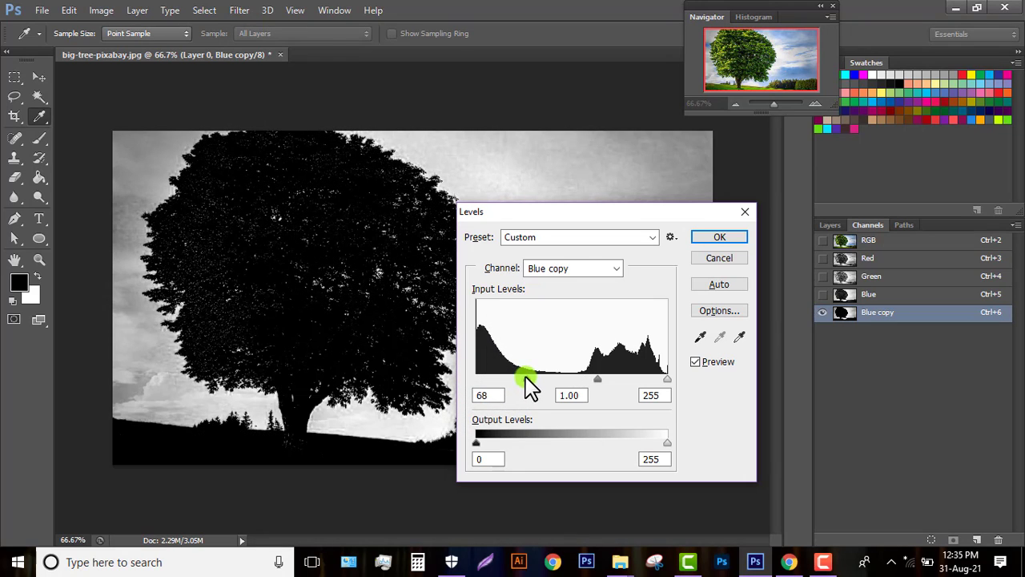
pyautogui.moveTo(665, 379); pyautogui.dragTo(621, 378)
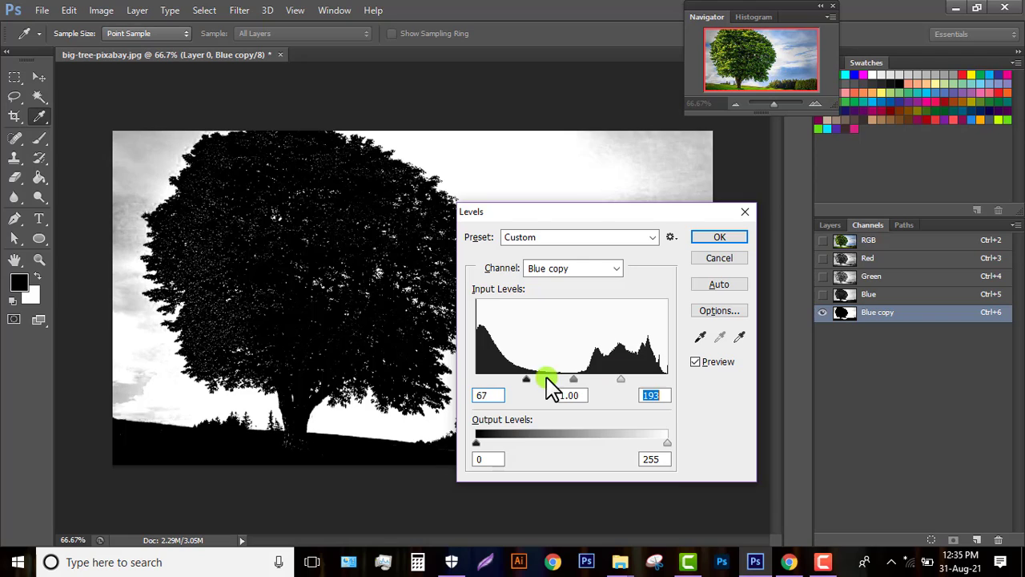
pyautogui.moveTo(537, 389); pyautogui.dragTo(542, 390)
pyautogui.moveTo(553, 380); pyautogui.dragTo(571, 381)
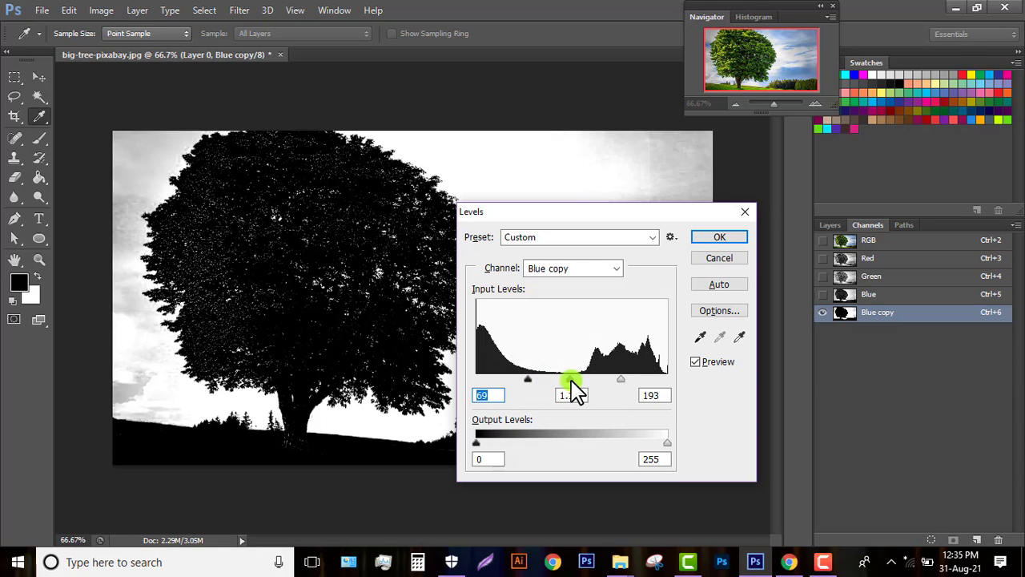
pyautogui.click(581, 380)
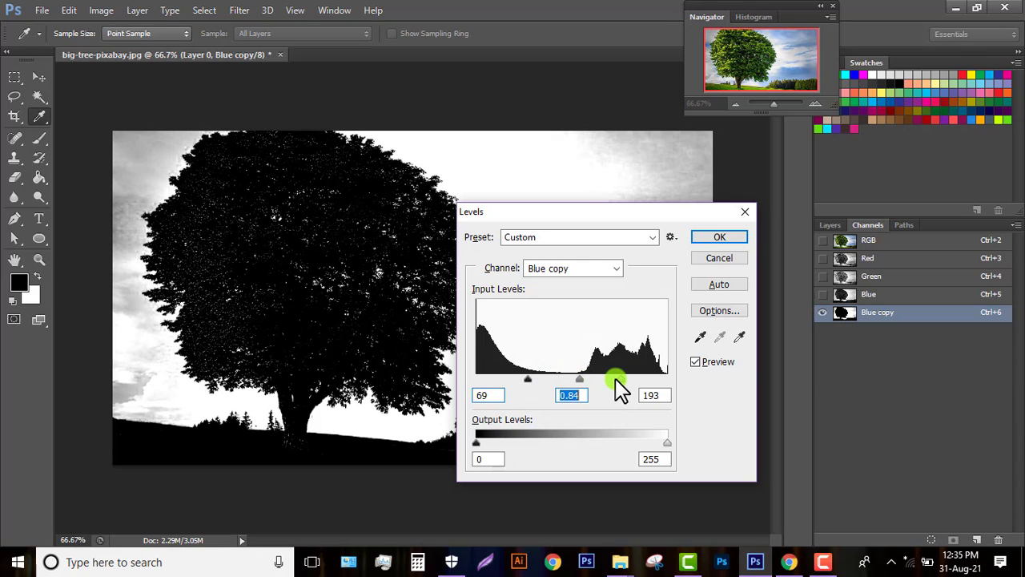
pyautogui.moveTo(620, 379); pyautogui.dragTo(614, 380)
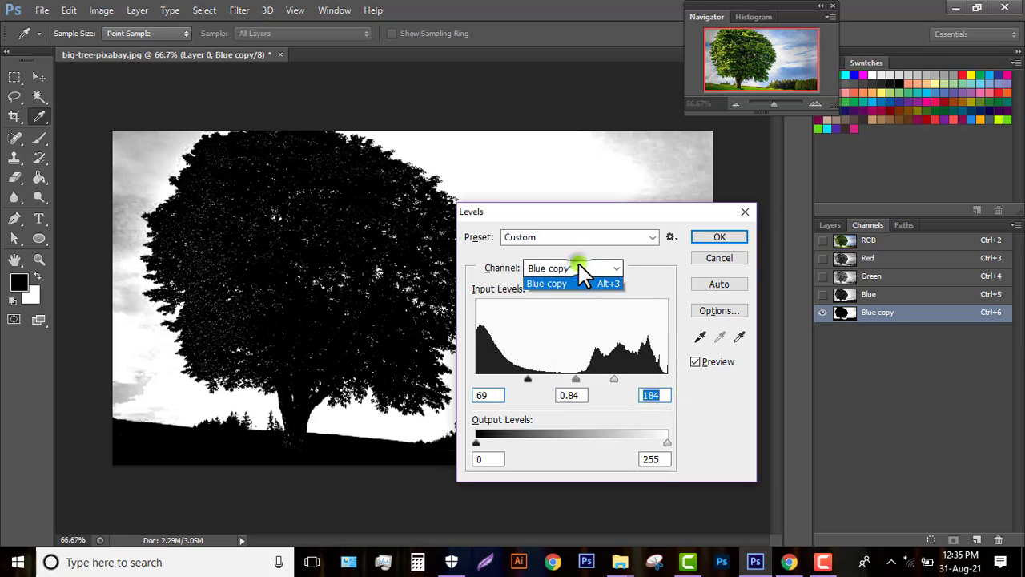
# Try the Levels presets Increase Contrast 3, Darker, Lighter and Midtones Darker on the Blue copy channel
pyautogui.click(590, 237)
pyautogui.click(590, 237)
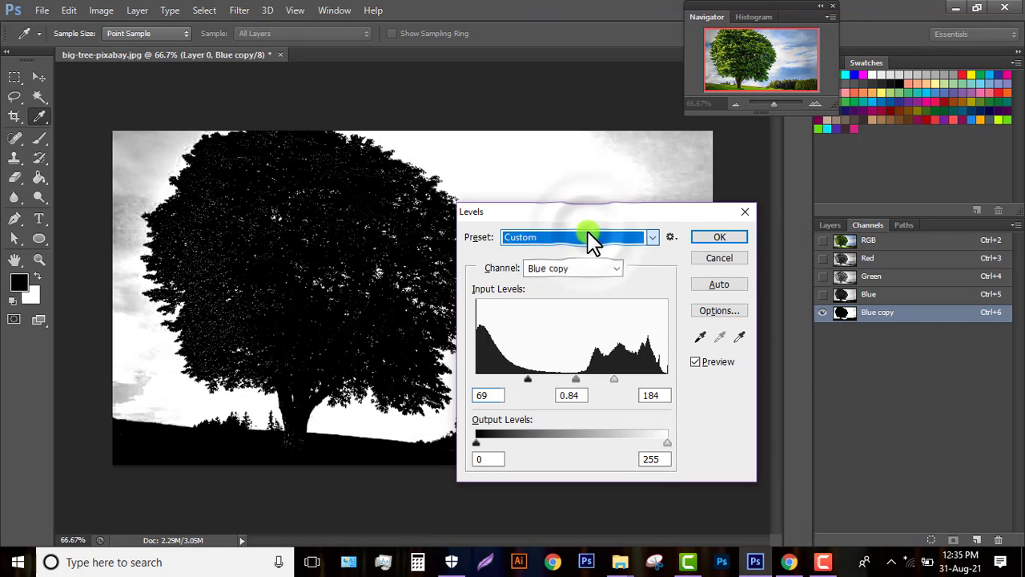
pyautogui.click(590, 238)
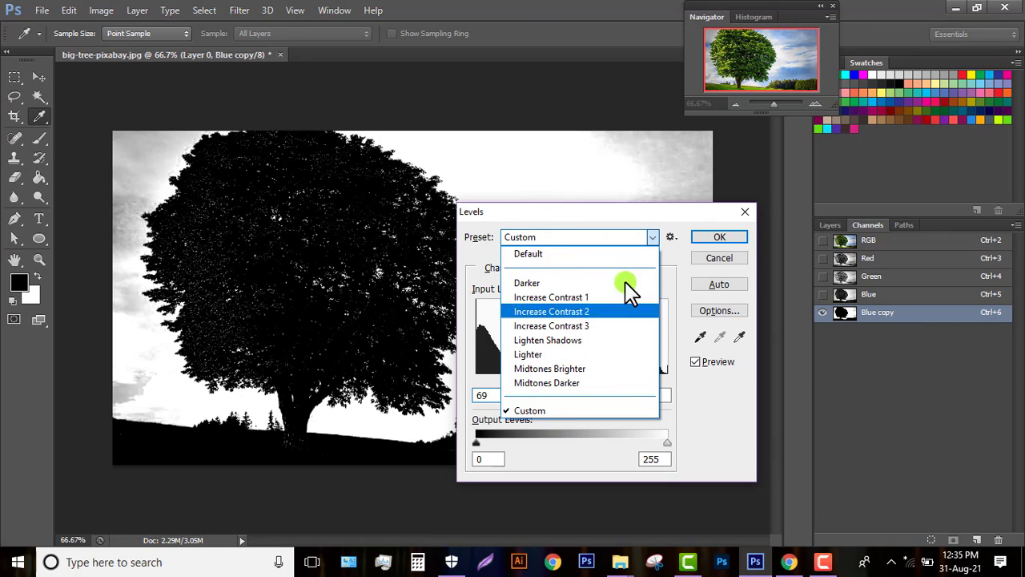
pyautogui.click(632, 214)
pyautogui.click(614, 235)
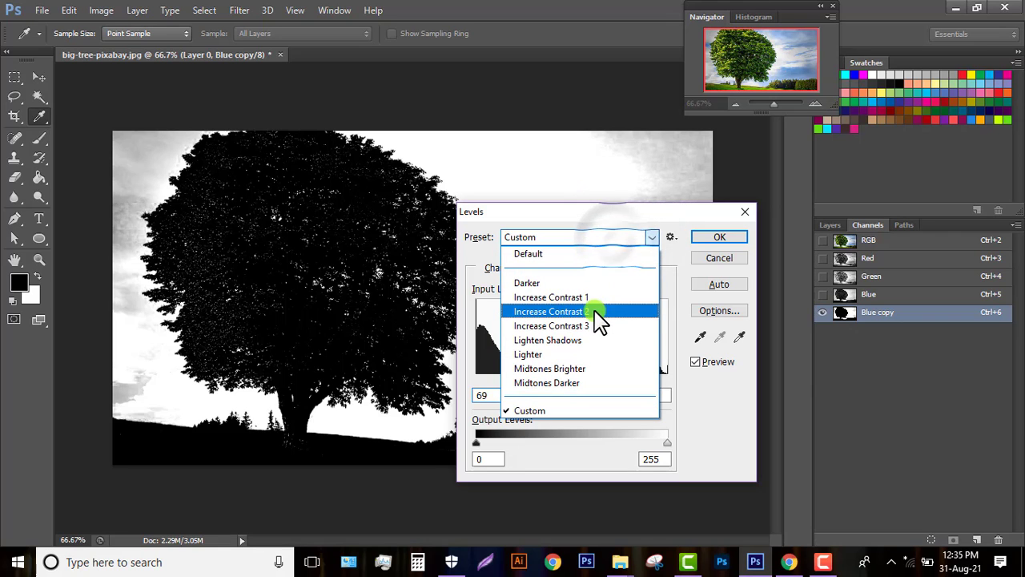
pyautogui.click(551, 326)
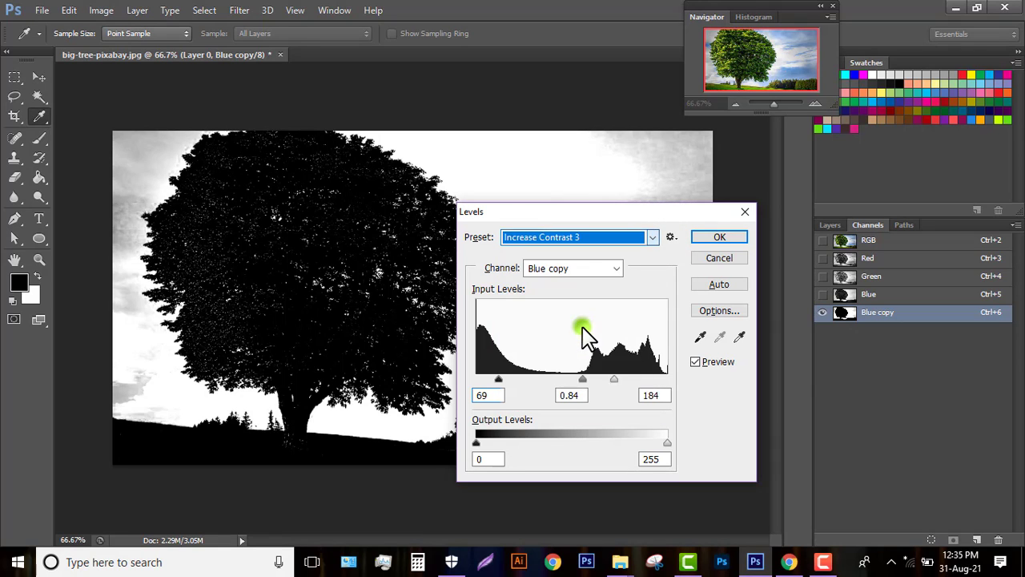
pyautogui.click(545, 240)
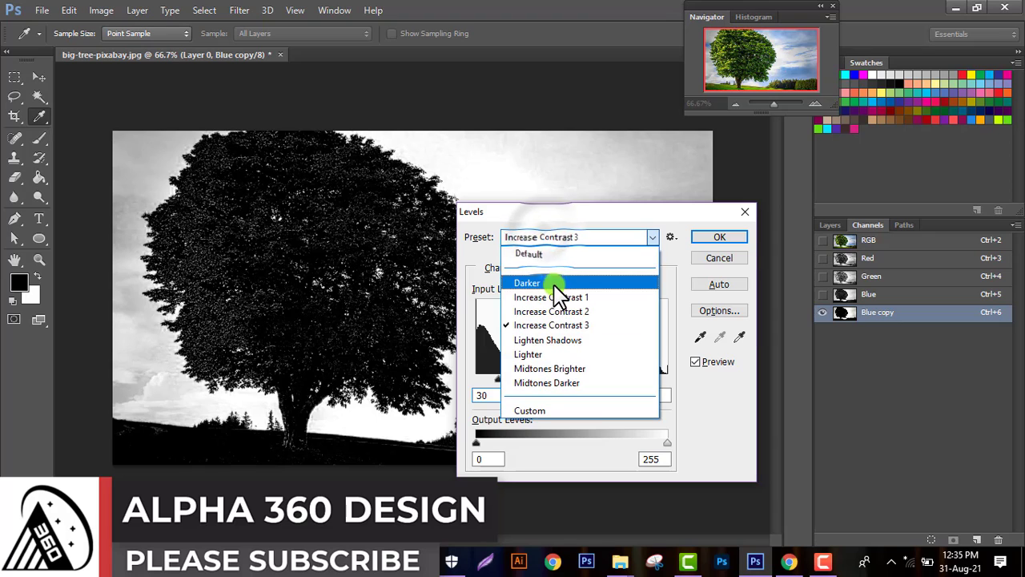
pyautogui.click(499, 284)
pyautogui.click(550, 239)
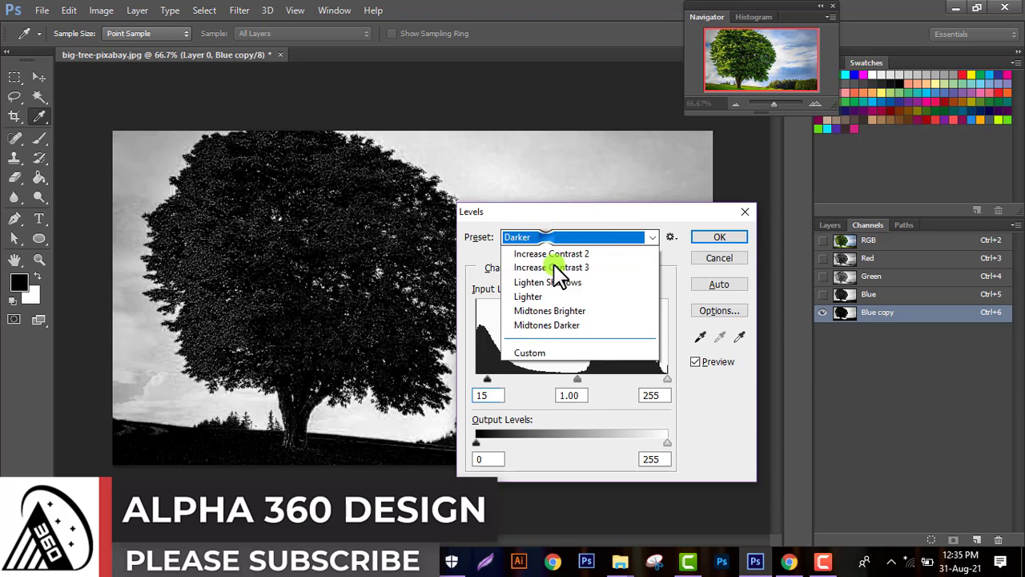
pyautogui.click(545, 356)
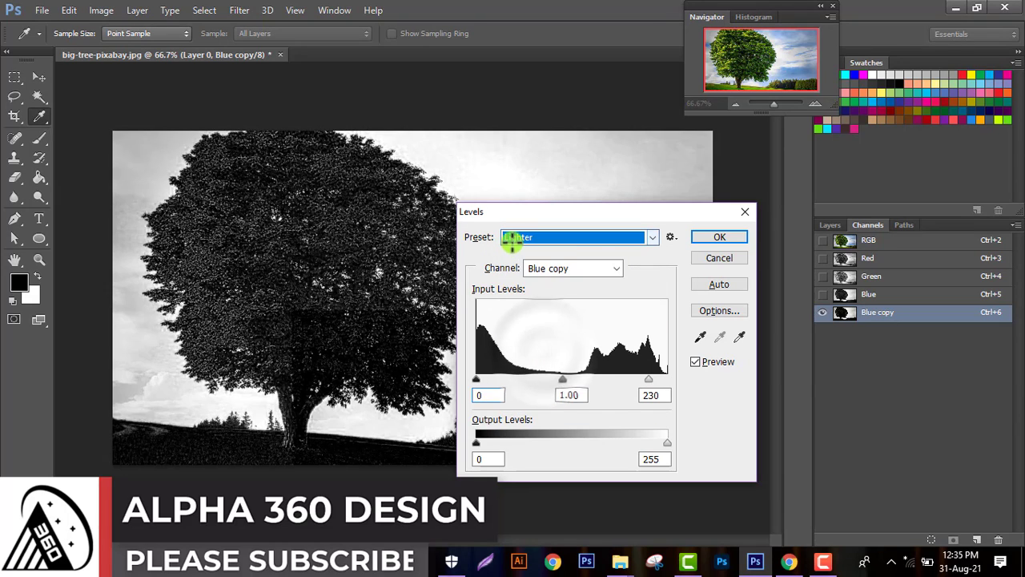
pyautogui.click(514, 235)
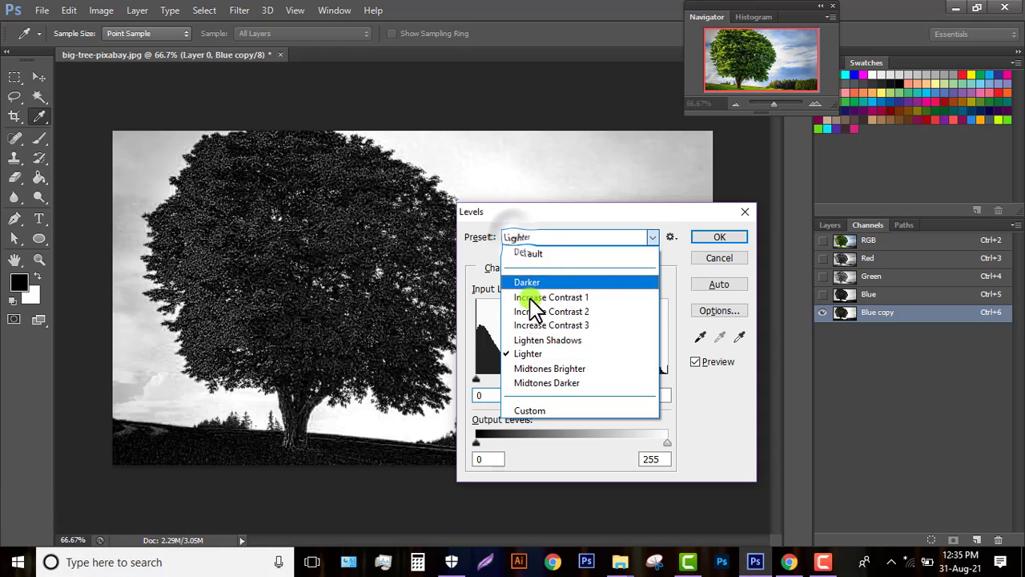
pyautogui.click(539, 383)
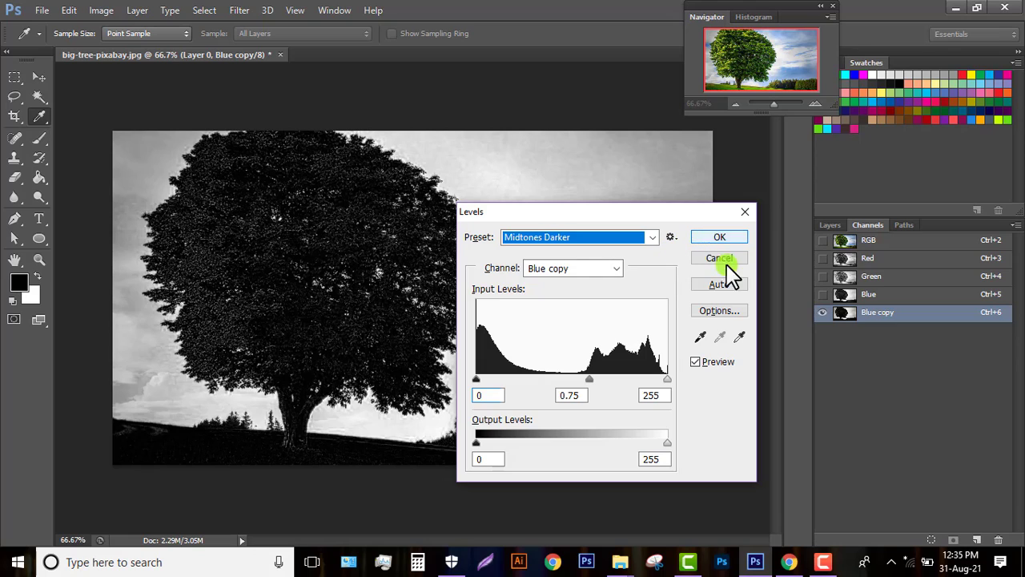
# Set the Levels black point to 9 by sampling dark foliage near the tree's upper edge, and apply the adjustment
pyautogui.click(700, 336)
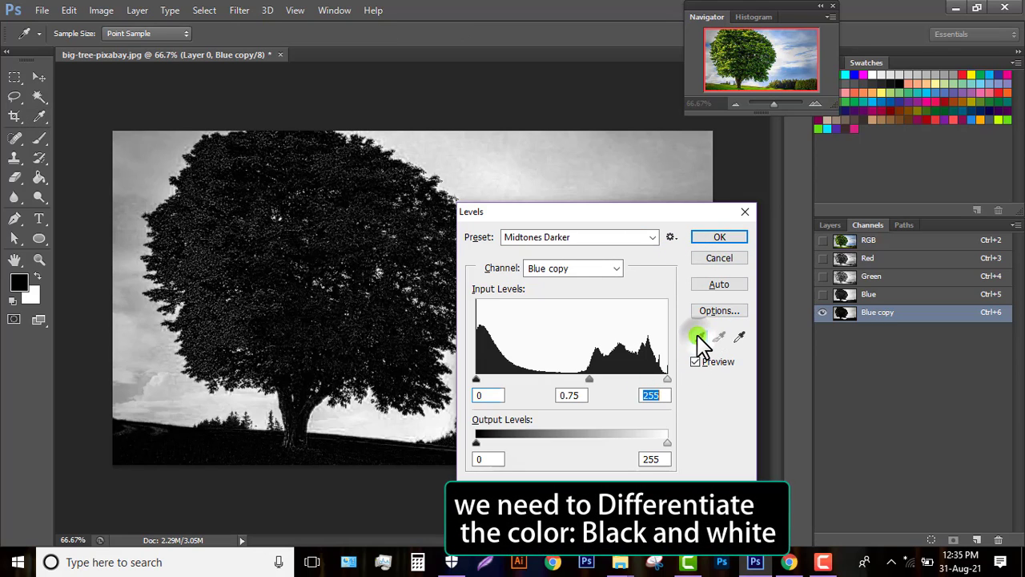
pyautogui.click(633, 161)
pyautogui.click(390, 185)
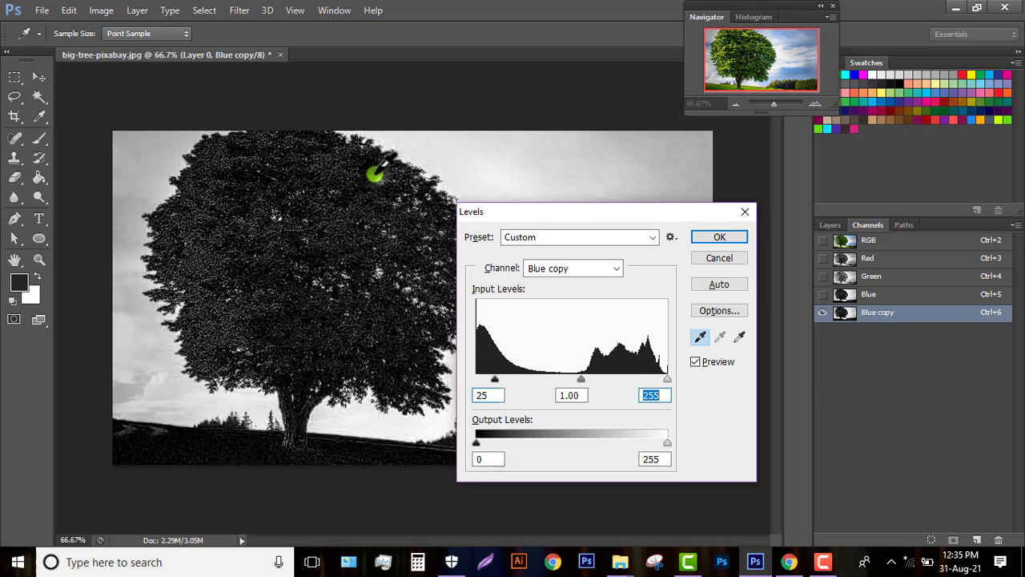
pyautogui.click(373, 175)
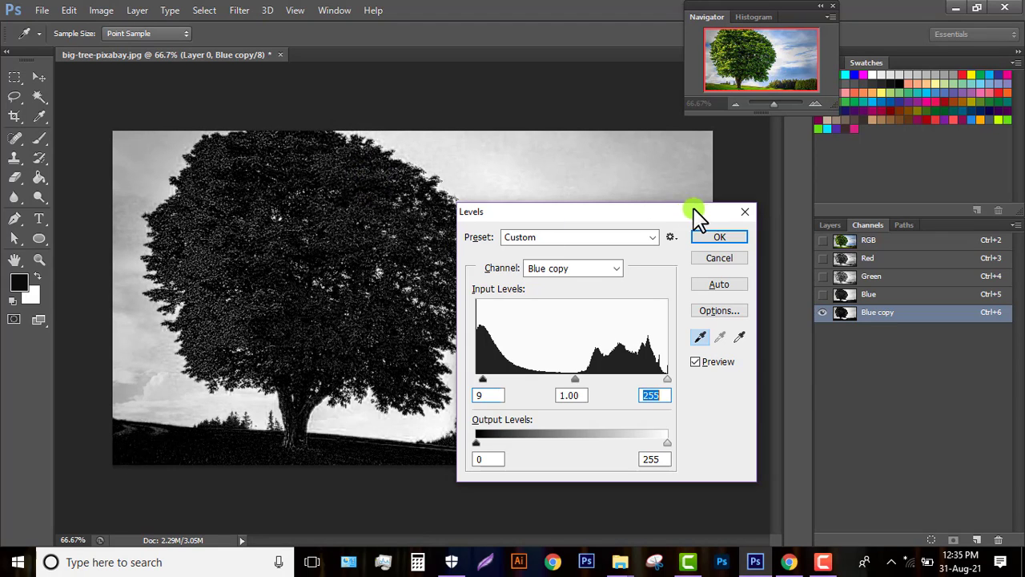
pyautogui.click(720, 238)
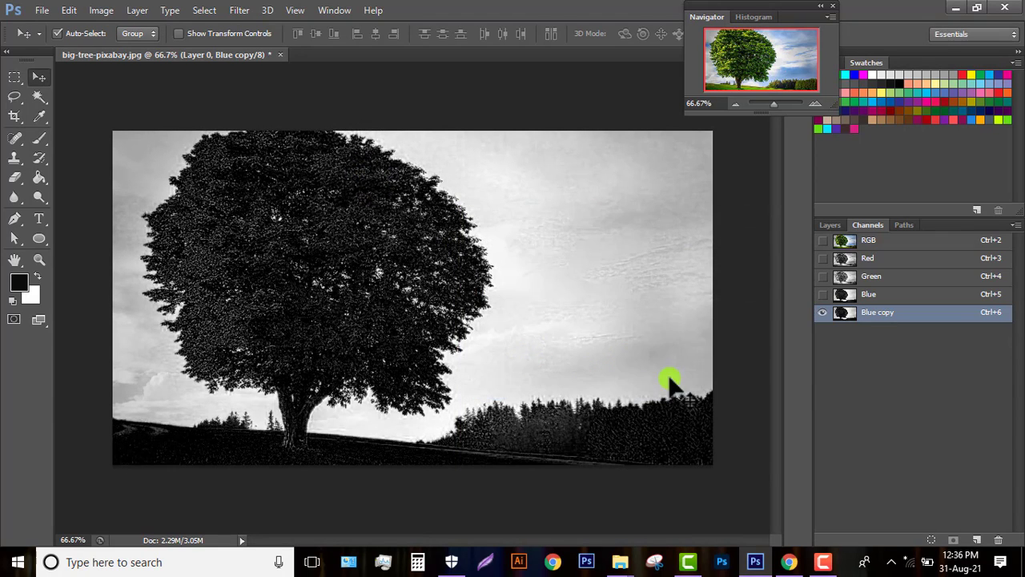
# Set up the Brush tool with a size of 58 px and the Overlay blending mode
pyautogui.click(39, 136)
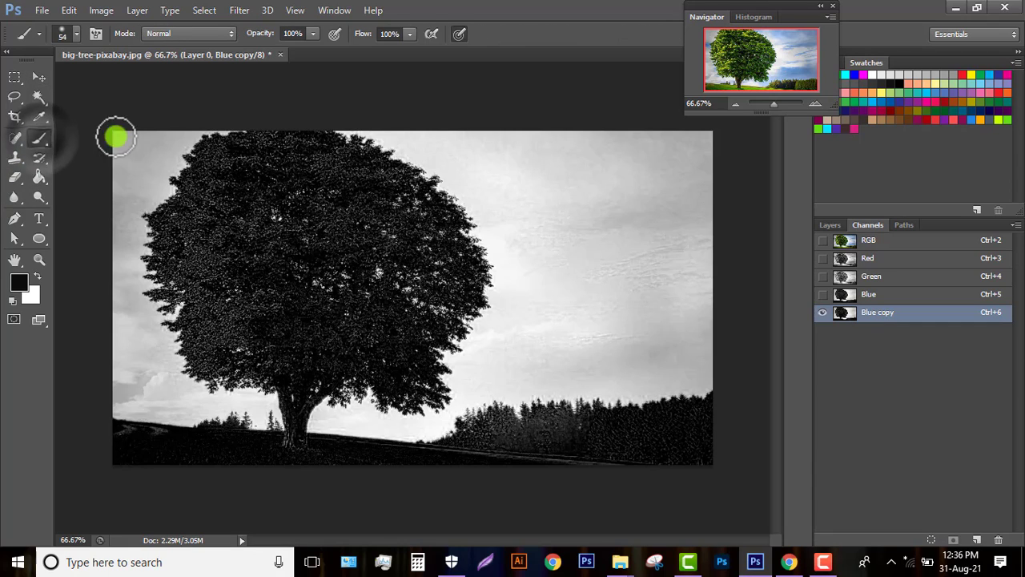
pyautogui.click(75, 34)
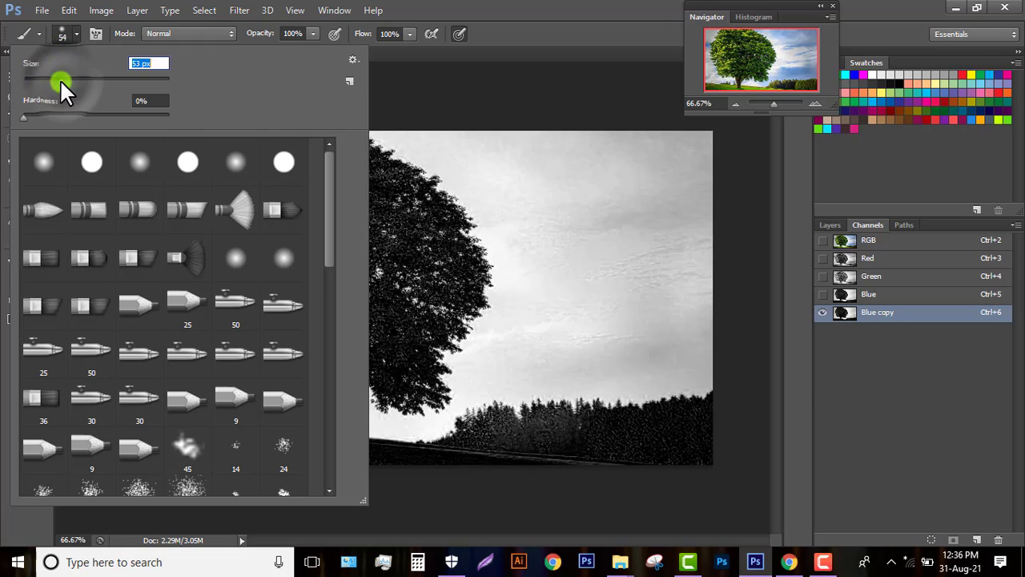
pyautogui.moveTo(59, 79); pyautogui.dragTo(63, 79)
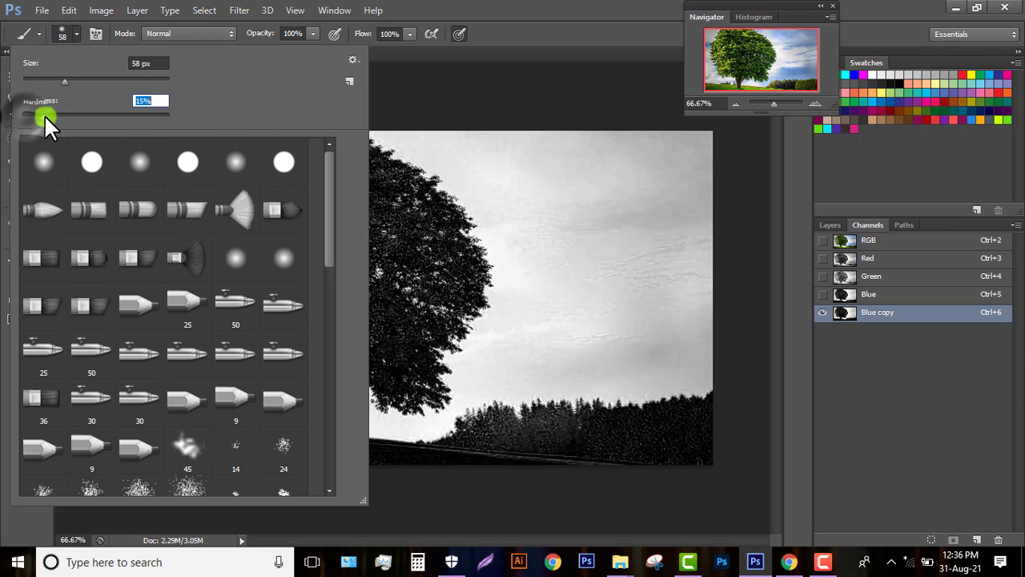
pyautogui.click(515, 3)
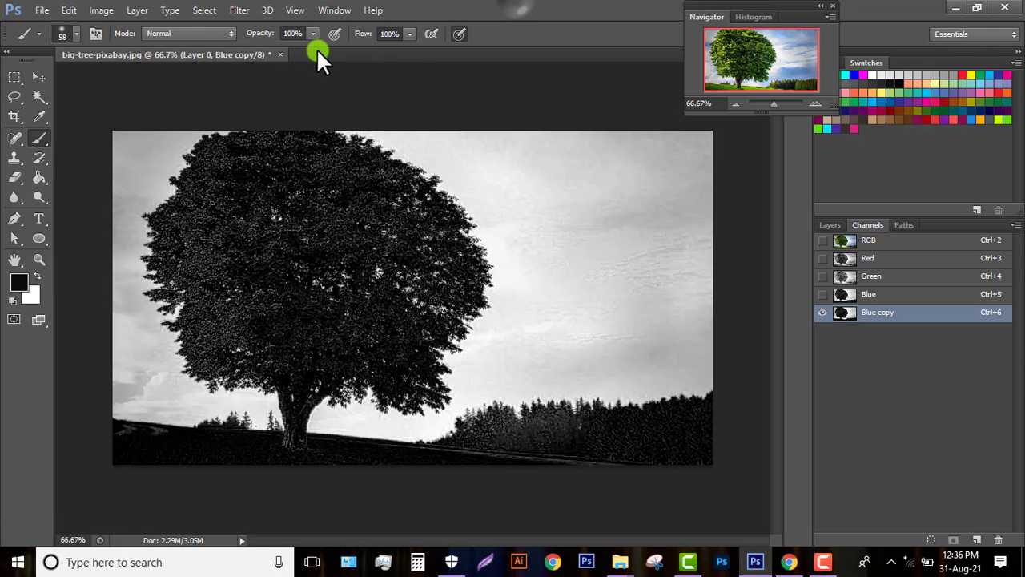
pyautogui.click(222, 33)
pyautogui.click(168, 257)
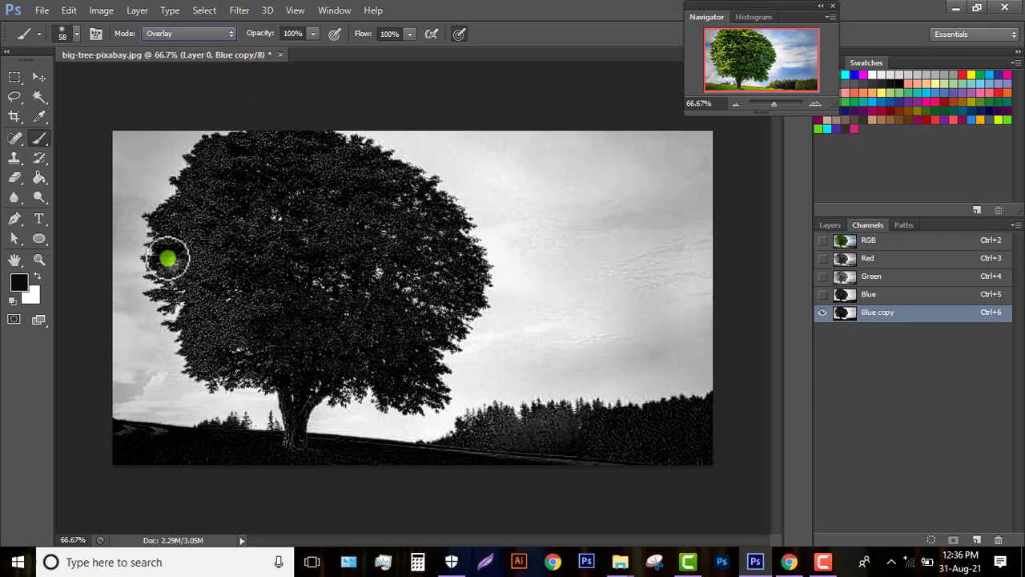
# Swap the foreground colour to white and paint over the grey sky on both sides of the tree with a 121 px brush
pyautogui.moveTo(312, 171)
pyautogui.mouseDown()
pyautogui.moveTo(336, 173)
pyautogui.moveTo(348, 190)
pyautogui.moveTo(385, 190)
pyautogui.moveTo(327, 190)
pyautogui.mouseUp()
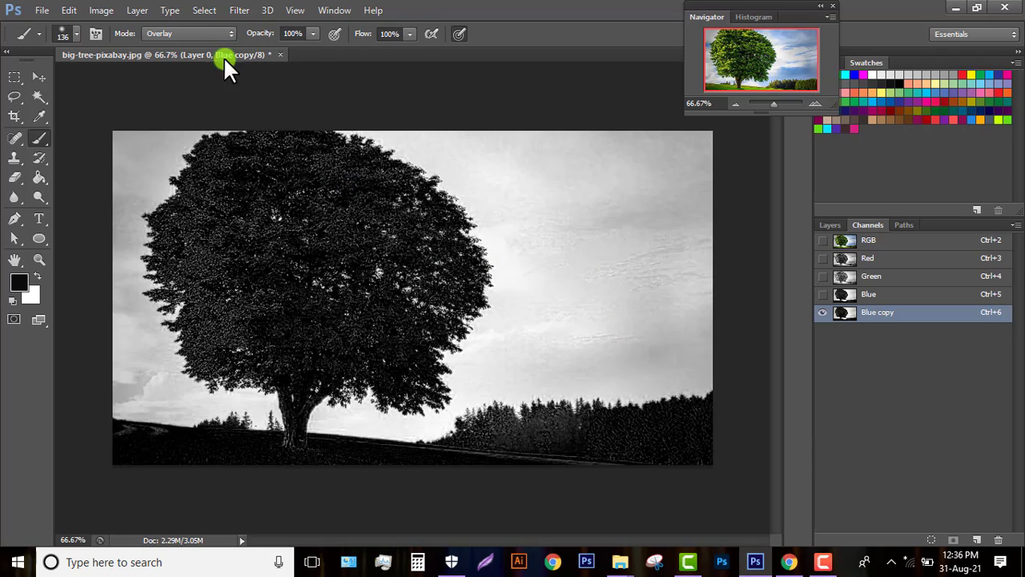
pyautogui.moveTo(311, 206); pyautogui.dragTo(321, 195)
pyautogui.click(37, 277)
pyautogui.moveTo(682, 299)
pyautogui.mouseDown()
pyautogui.moveTo(655, 238)
pyautogui.moveTo(649, 300)
pyautogui.moveTo(663, 326)
pyautogui.moveTo(673, 177)
pyautogui.moveTo(707, 258)
pyautogui.mouseUp()
pyautogui.moveTo(639, 260); pyautogui.dragTo(658, 256)
pyautogui.moveTo(572, 144)
pyautogui.mouseDown()
pyautogui.moveTo(635, 252)
pyautogui.moveTo(655, 191)
pyautogui.moveTo(692, 137)
pyautogui.moveTo(703, 244)
pyautogui.moveTo(684, 266)
pyautogui.moveTo(673, 213)
pyautogui.moveTo(629, 149)
pyautogui.moveTo(492, 128)
pyautogui.moveTo(558, 211)
pyautogui.moveTo(628, 267)
pyautogui.moveTo(607, 274)
pyautogui.moveTo(581, 255)
pyautogui.mouseUp()
pyautogui.moveTo(687, 313)
pyautogui.mouseDown()
pyautogui.moveTo(714, 357)
pyautogui.moveTo(707, 320)
pyautogui.moveTo(662, 348)
pyautogui.moveTo(623, 356)
pyautogui.moveTo(689, 360)
pyautogui.moveTo(656, 360)
pyautogui.mouseUp()
pyautogui.moveTo(579, 327)
pyautogui.mouseDown()
pyautogui.moveTo(563, 309)
pyautogui.moveTo(547, 214)
pyautogui.moveTo(491, 166)
pyautogui.moveTo(540, 284)
pyautogui.moveTo(626, 322)
pyautogui.moveTo(568, 334)
pyautogui.moveTo(519, 294)
pyautogui.moveTo(494, 373)
pyautogui.moveTo(541, 353)
pyautogui.moveTo(609, 357)
pyautogui.moveTo(512, 370)
pyautogui.moveTo(681, 368)
pyautogui.mouseUp()
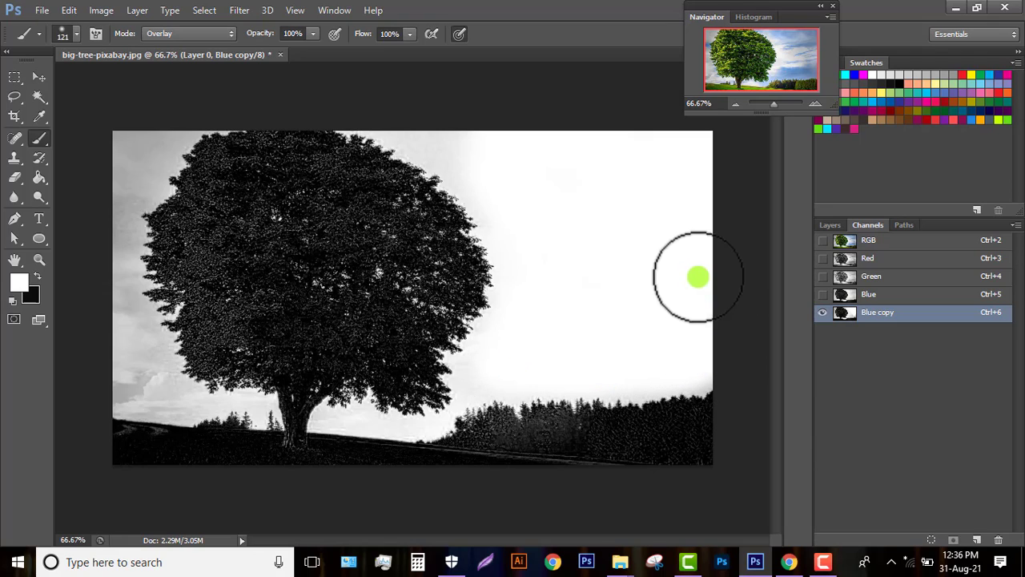
pyautogui.moveTo(698, 277); pyautogui.dragTo(423, 101)
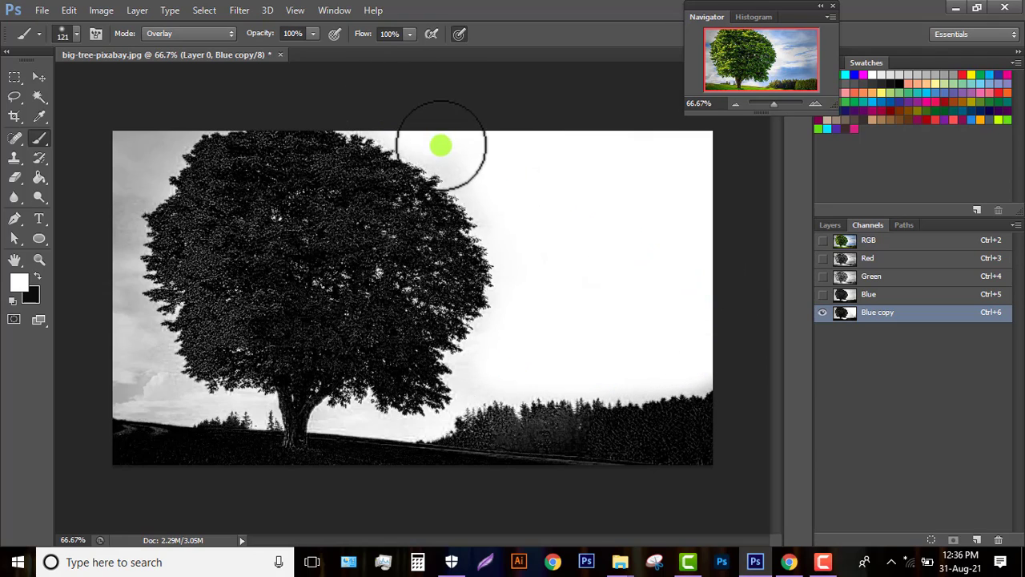
pyautogui.moveTo(440, 145)
pyautogui.mouseDown()
pyautogui.moveTo(496, 194)
pyautogui.moveTo(521, 242)
pyautogui.moveTo(525, 276)
pyautogui.moveTo(488, 374)
pyautogui.mouseUp()
pyautogui.moveTo(153, 66)
pyautogui.mouseDown()
pyautogui.moveTo(113, 166)
pyautogui.moveTo(173, 126)
pyautogui.moveTo(125, 170)
pyautogui.moveTo(146, 158)
pyautogui.mouseUp()
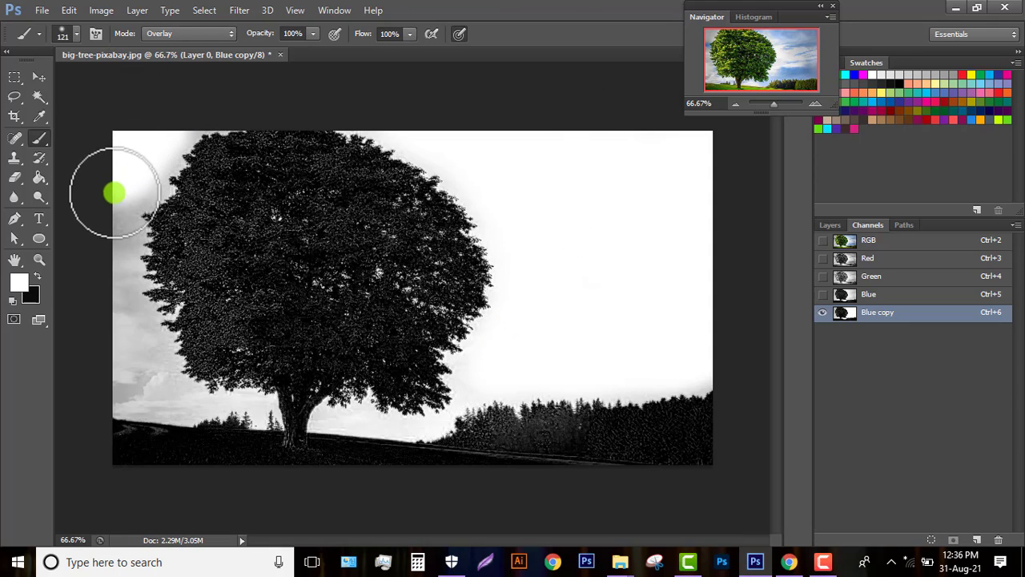
pyautogui.moveTo(115, 192)
pyautogui.mouseDown()
pyautogui.moveTo(109, 291)
pyautogui.moveTo(145, 394)
pyautogui.moveTo(126, 380)
pyautogui.moveTo(139, 349)
pyautogui.moveTo(94, 231)
pyautogui.mouseUp()
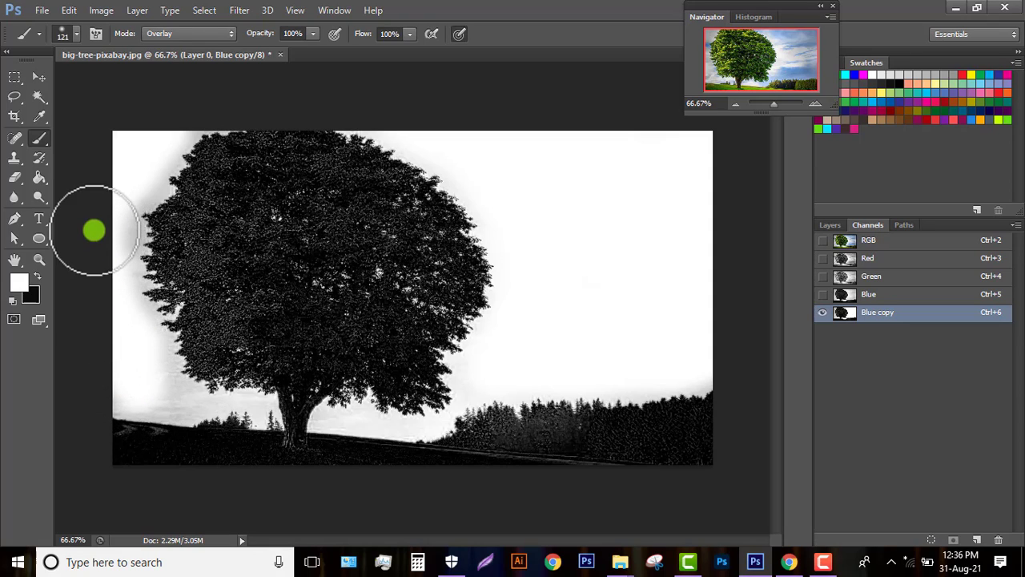
# Paint the grey fringe around the tree's edges and beneath its crown white, reducing the brush to 66, 36 and 15 px
pyautogui.keyDown('alt'); pyautogui.rightClick(126, 173); pyautogui.keyUp('alt')
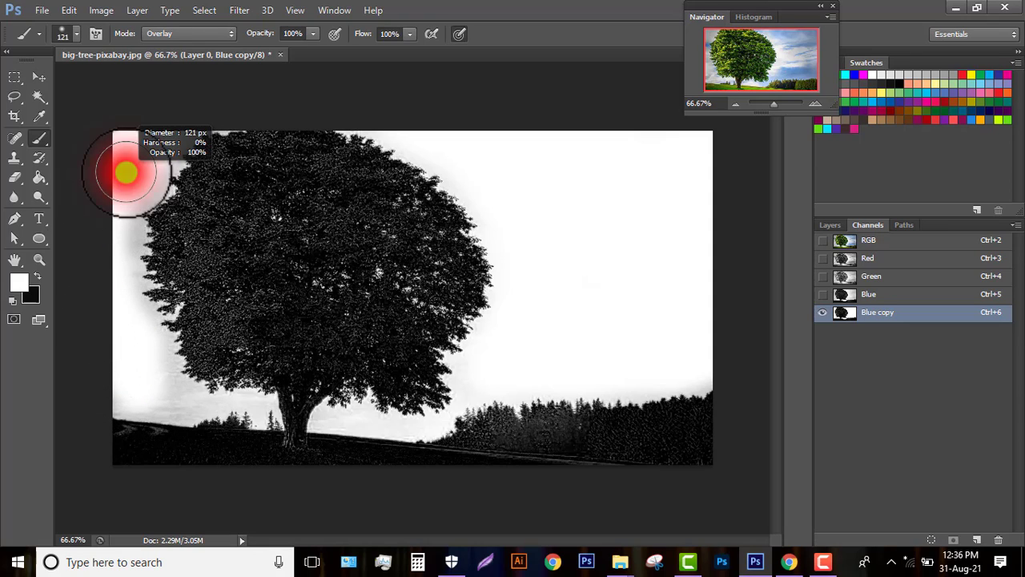
pyautogui.click(70, 31)
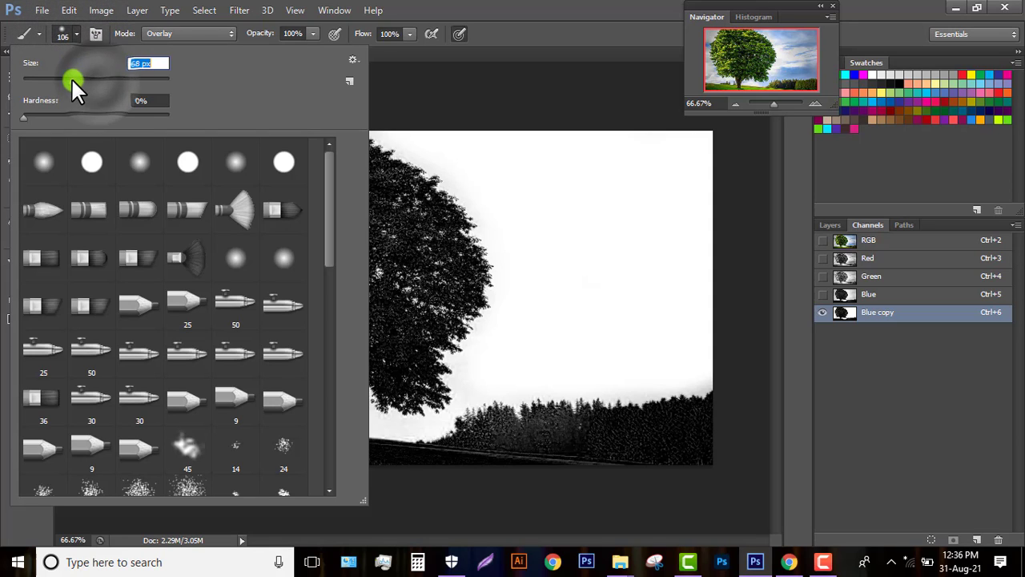
pyautogui.moveTo(70, 77); pyautogui.dragTo(70, 78)
pyautogui.click(377, 136)
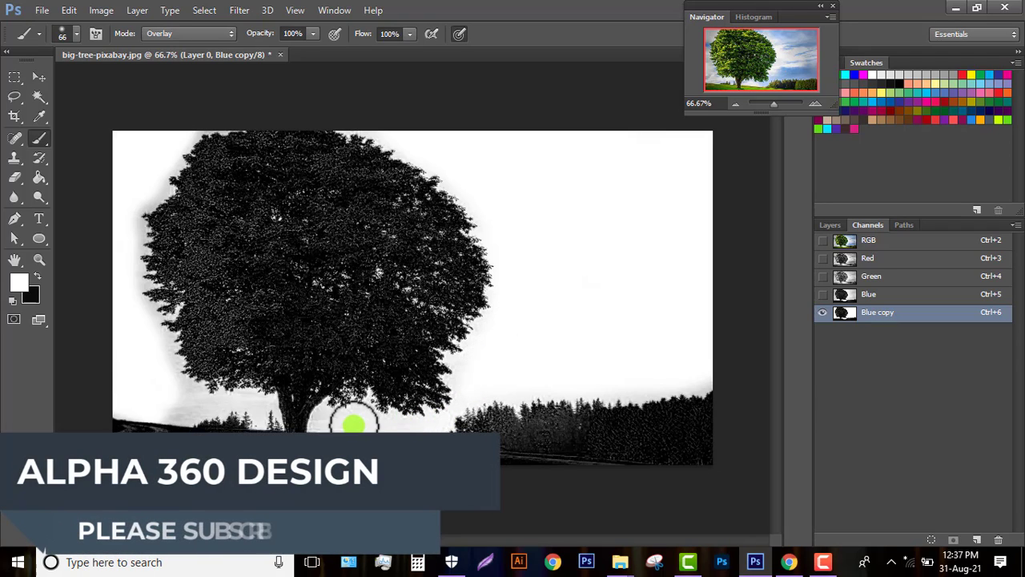
pyautogui.moveTo(350, 424); pyautogui.dragTo(344, 423)
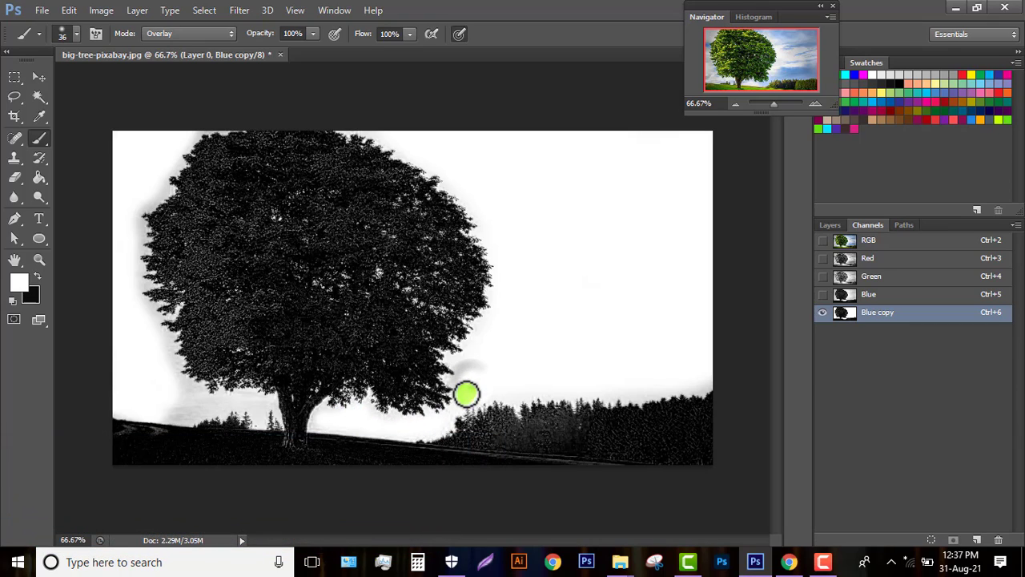
pyautogui.moveTo(467, 393)
pyautogui.mouseDown()
pyautogui.moveTo(446, 410)
pyautogui.moveTo(463, 381)
pyautogui.mouseUp()
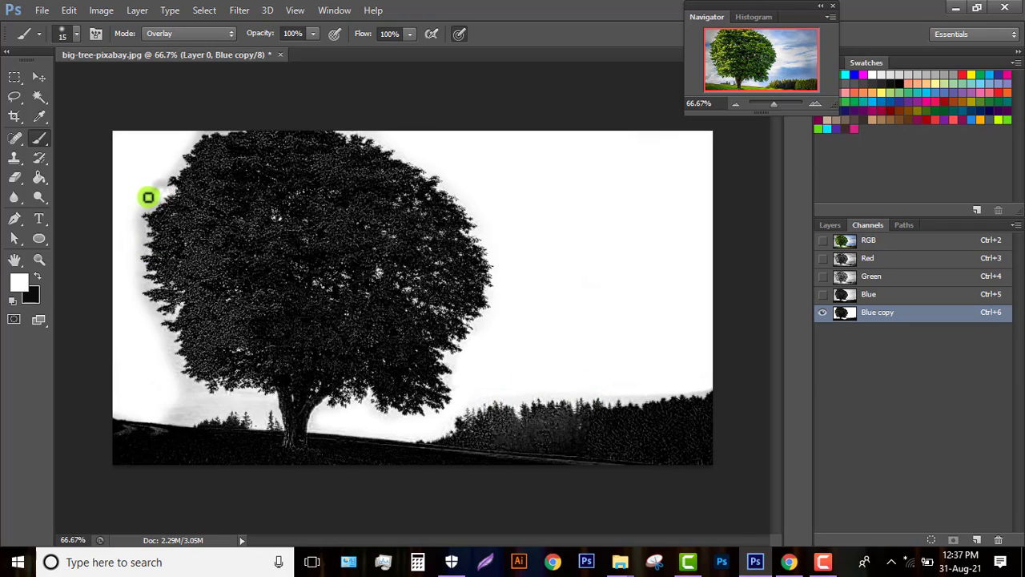
pyautogui.moveTo(148, 197)
pyautogui.mouseDown()
pyautogui.moveTo(133, 215)
pyautogui.moveTo(138, 231)
pyautogui.mouseUp()
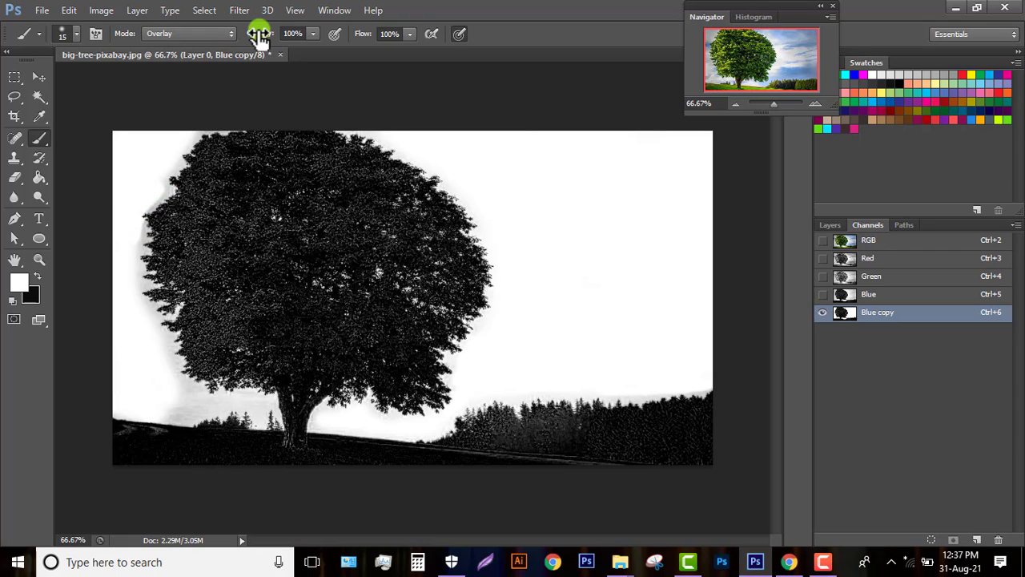
# Enlarge the brush to 119 px, lower its opacity to 39%, and keep white as the foreground colour
pyautogui.moveTo(430, 230); pyautogui.dragTo(450, 228)
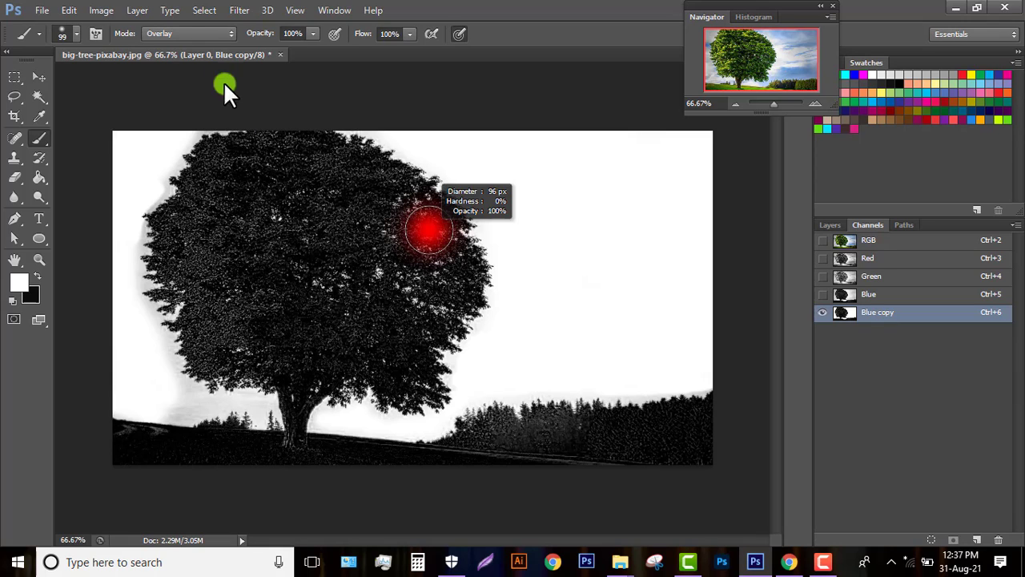
pyautogui.click(74, 36)
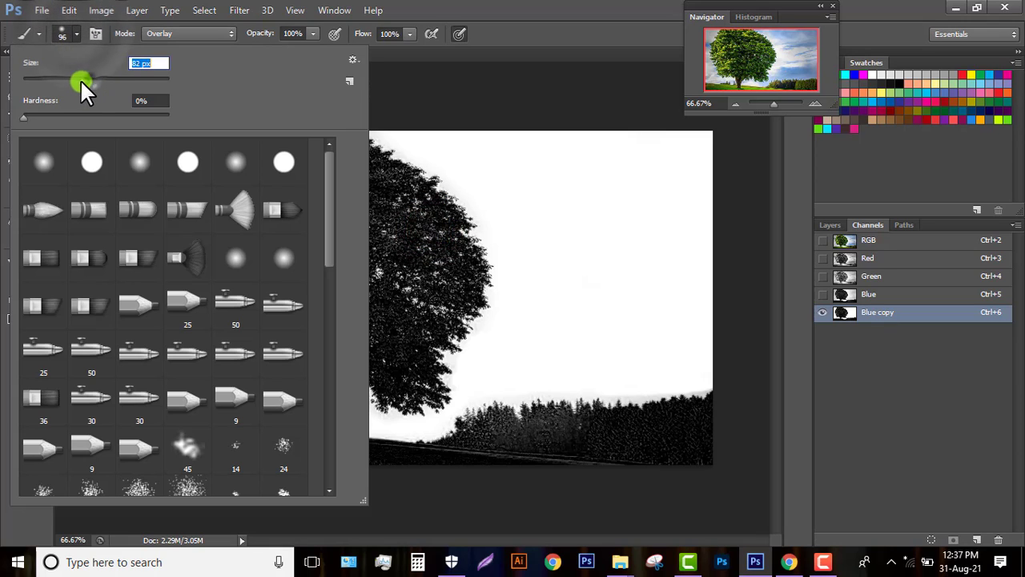
pyautogui.moveTo(80, 78); pyautogui.dragTo(102, 82)
pyautogui.click(486, 85)
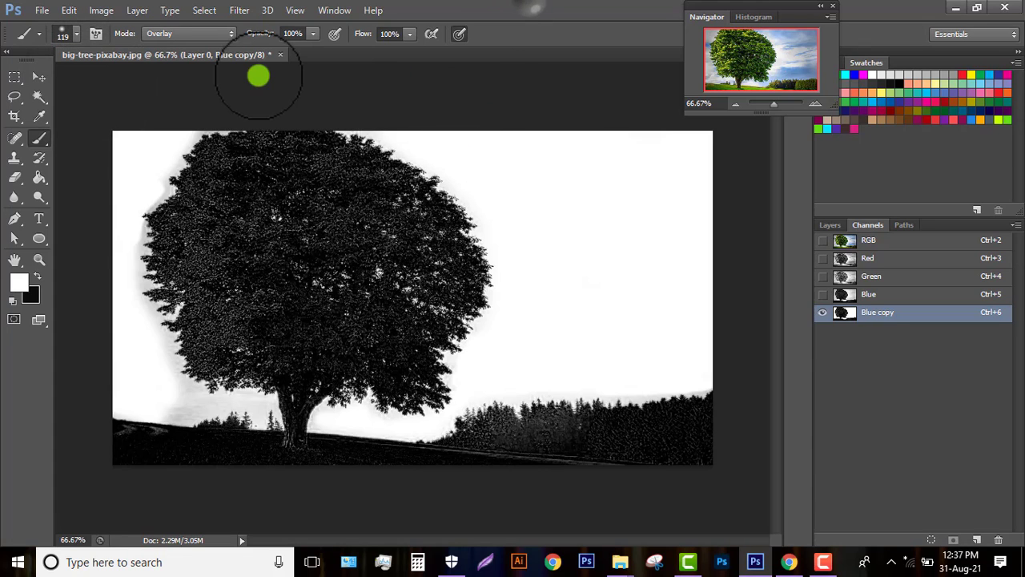
pyautogui.moveTo(204, 50)
pyautogui.mouseDown()
pyautogui.moveTo(282, 49)
pyautogui.moveTo(265, 55)
pyautogui.mouseUp()
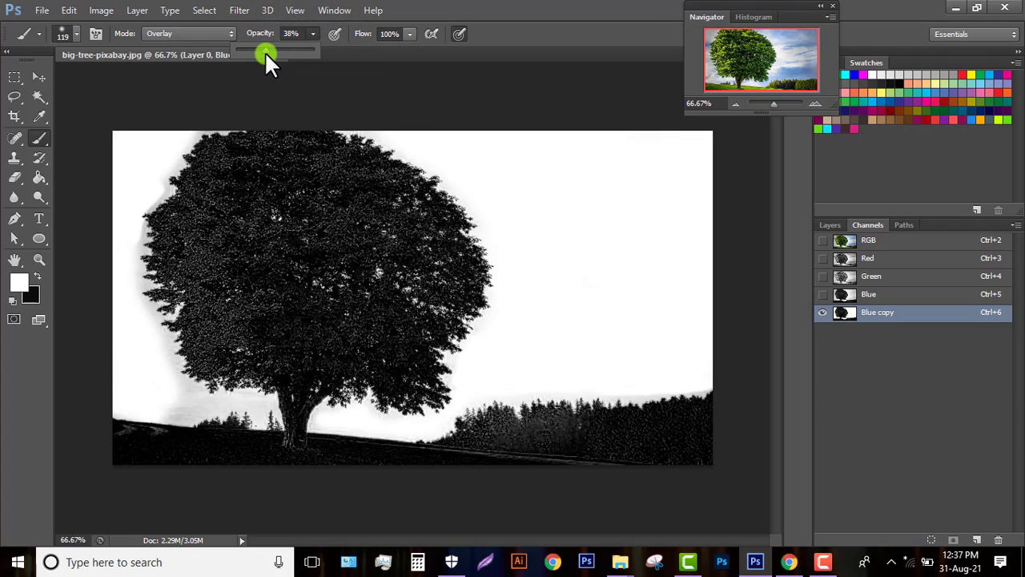
pyautogui.click(196, 160)
pyautogui.moveTo(122, 285)
pyautogui.mouseDown()
pyautogui.moveTo(188, 307)
pyautogui.moveTo(156, 263)
pyautogui.moveTo(190, 289)
pyautogui.moveTo(61, 254)
pyautogui.mouseUp()
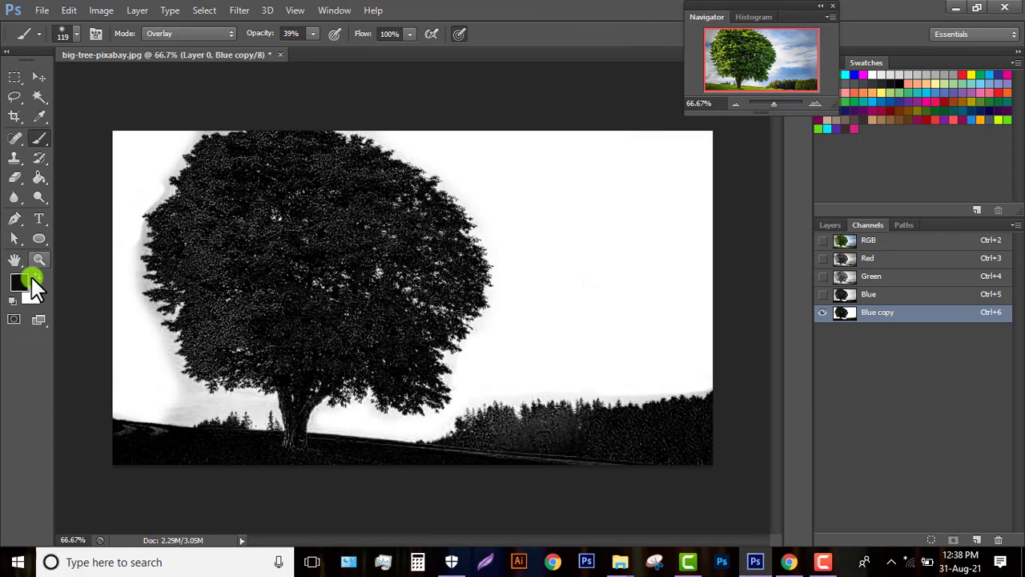
pyautogui.click(38, 275)
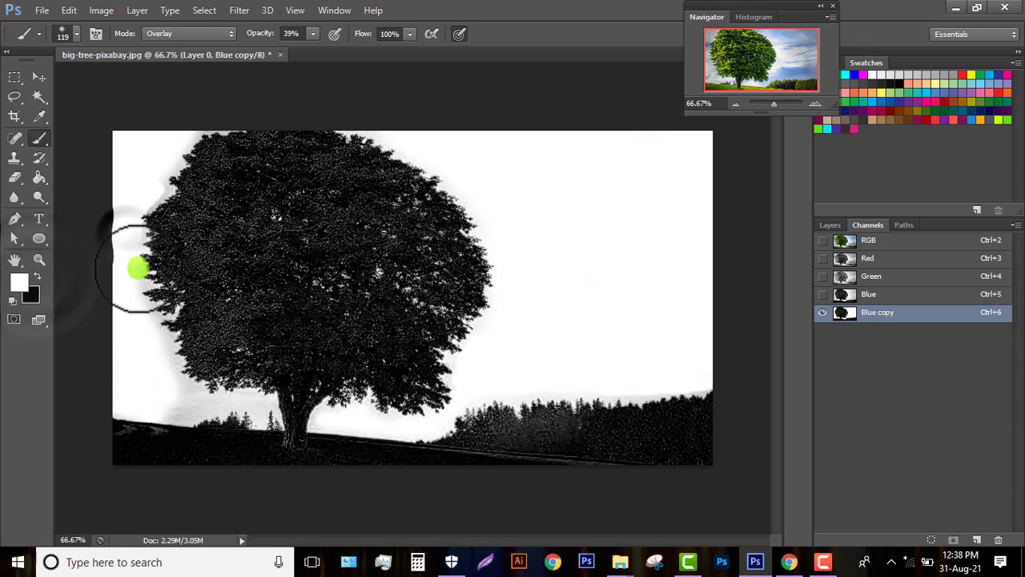
# Paint the remaining grey sky around the tree white, raising the brush opacity to 59% and 67%
pyautogui.moveTo(272, 37); pyautogui.dragTo(279, 37)
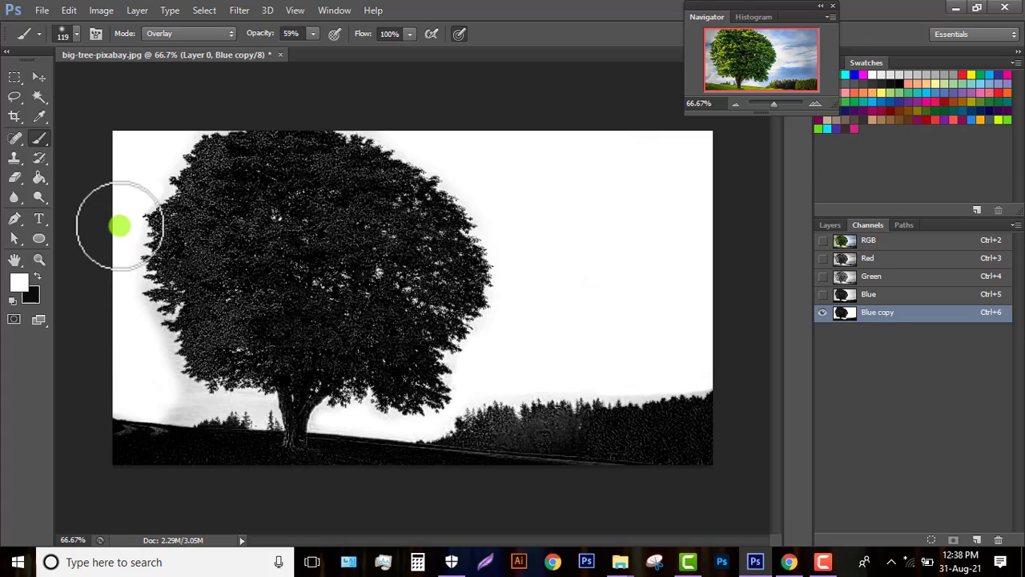
pyautogui.moveTo(126, 219)
pyautogui.mouseDown()
pyautogui.moveTo(137, 297)
pyautogui.moveTo(164, 225)
pyautogui.mouseUp()
pyautogui.moveTo(254, 36); pyautogui.dragTo(265, 40)
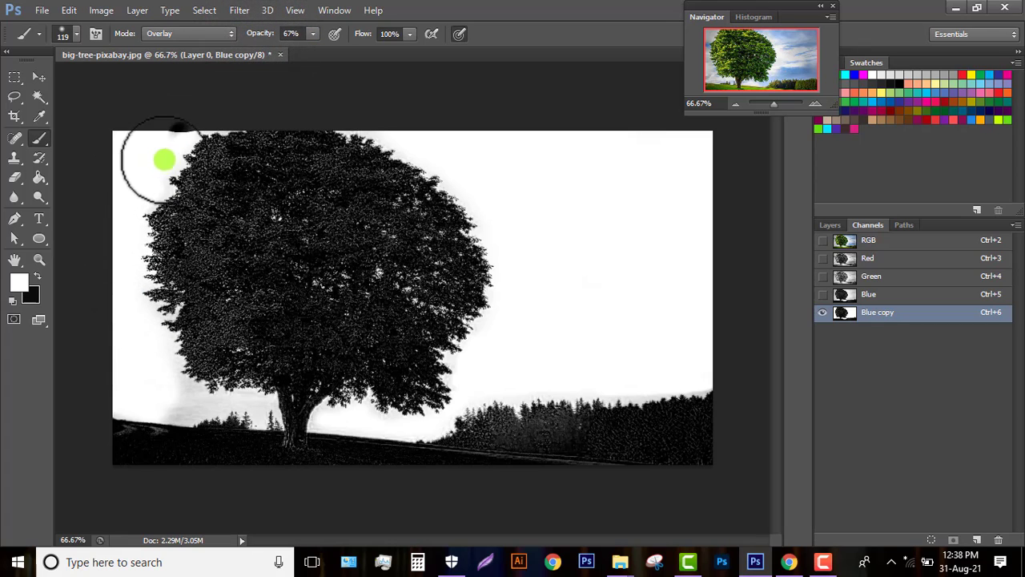
pyautogui.moveTo(165, 160)
pyautogui.mouseDown()
pyautogui.moveTo(182, 142)
pyautogui.moveTo(149, 191)
pyautogui.moveTo(134, 280)
pyautogui.moveTo(171, 390)
pyautogui.moveTo(170, 352)
pyautogui.moveTo(163, 347)
pyautogui.moveTo(163, 393)
pyautogui.moveTo(202, 420)
pyautogui.moveTo(217, 411)
pyautogui.moveTo(152, 407)
pyautogui.moveTo(151, 380)
pyautogui.moveTo(248, 411)
pyautogui.moveTo(445, 414)
pyautogui.moveTo(473, 380)
pyautogui.moveTo(461, 382)
pyautogui.moveTo(482, 322)
pyautogui.moveTo(490, 331)
pyautogui.moveTo(514, 286)
pyautogui.moveTo(502, 225)
pyautogui.moveTo(481, 217)
pyautogui.moveTo(459, 182)
pyautogui.moveTo(477, 194)
pyautogui.moveTo(404, 131)
pyautogui.moveTo(373, 121)
pyautogui.mouseUp()
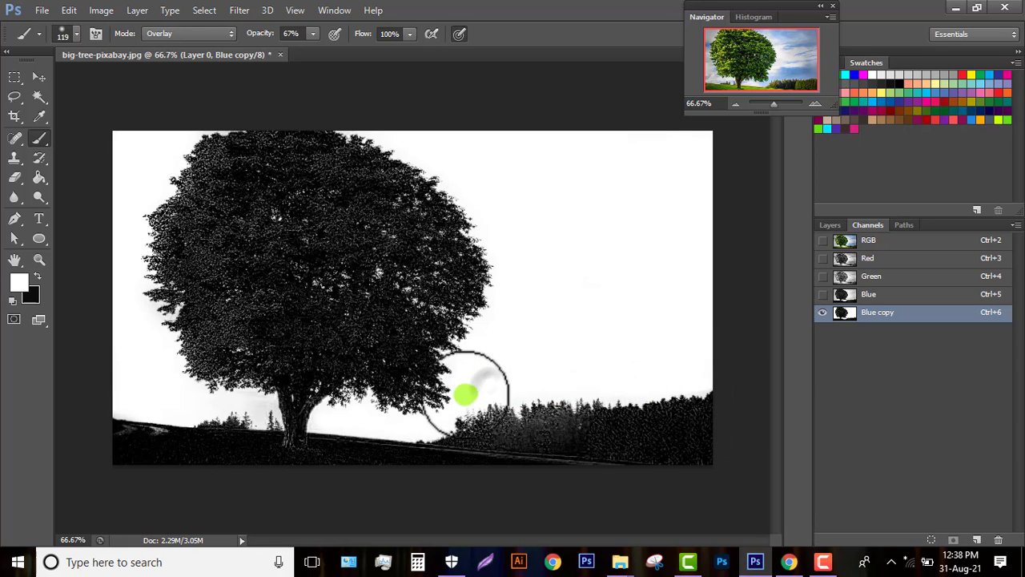
pyautogui.moveTo(466, 393)
pyautogui.mouseDown()
pyautogui.moveTo(370, 424)
pyautogui.moveTo(195, 412)
pyautogui.moveTo(251, 396)
pyautogui.moveTo(238, 397)
pyautogui.moveTo(265, 402)
pyautogui.moveTo(169, 387)
pyautogui.mouseUp()
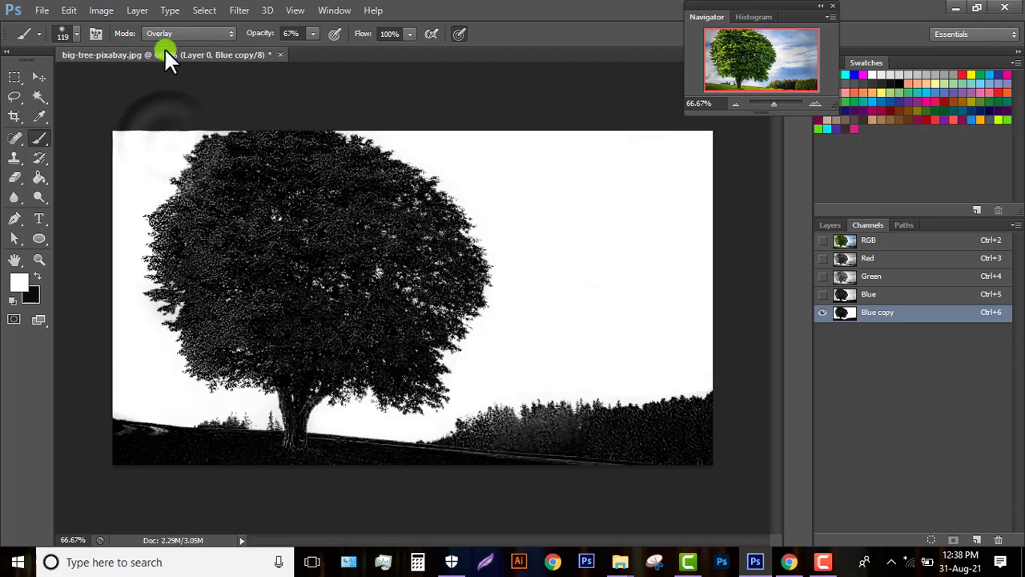
# Swap the foreground colour to black, set the flow to 91%, and paint over the tree, ground and distant forest
pyautogui.click(37, 275)
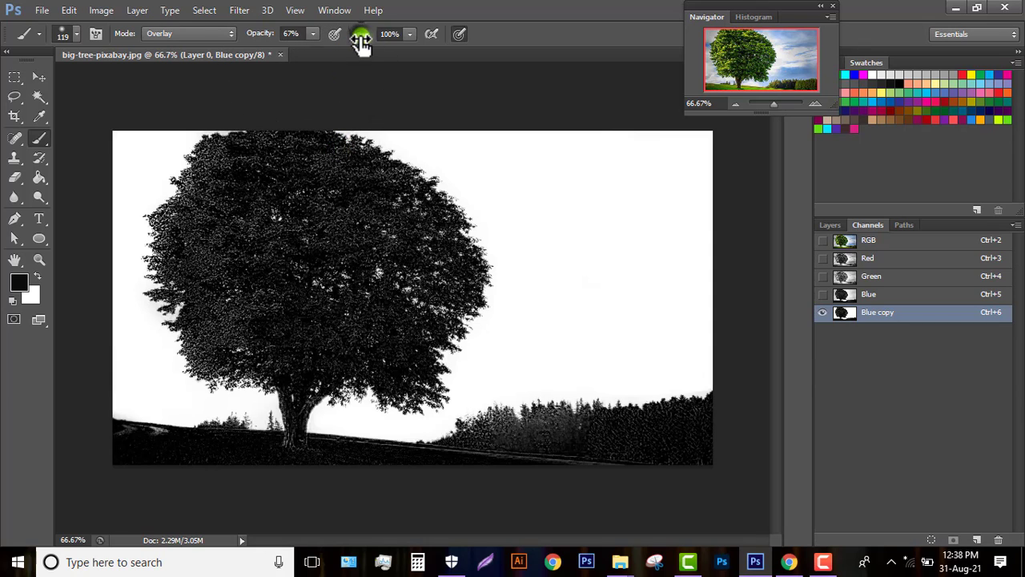
pyautogui.moveTo(362, 44); pyautogui.dragTo(355, 35)
pyautogui.moveTo(424, 216)
pyautogui.mouseDown()
pyautogui.moveTo(212, 189)
pyautogui.moveTo(230, 170)
pyautogui.moveTo(195, 208)
pyautogui.moveTo(175, 211)
pyautogui.moveTo(191, 291)
pyautogui.moveTo(211, 269)
pyautogui.moveTo(262, 250)
pyautogui.moveTo(158, 224)
pyautogui.mouseUp()
pyautogui.moveTo(156, 267)
pyautogui.mouseDown()
pyautogui.moveTo(215, 345)
pyautogui.moveTo(153, 306)
pyautogui.moveTo(194, 343)
pyautogui.moveTo(257, 353)
pyautogui.moveTo(239, 355)
pyautogui.moveTo(245, 280)
pyautogui.moveTo(366, 289)
pyautogui.moveTo(292, 271)
pyautogui.moveTo(338, 191)
pyautogui.moveTo(331, 231)
pyautogui.moveTo(415, 256)
pyautogui.moveTo(438, 245)
pyautogui.moveTo(464, 267)
pyautogui.moveTo(435, 357)
pyautogui.moveTo(351, 348)
pyautogui.moveTo(257, 366)
pyautogui.moveTo(361, 346)
pyautogui.moveTo(382, 362)
pyautogui.moveTo(318, 368)
pyautogui.moveTo(297, 390)
pyautogui.moveTo(298, 452)
pyautogui.moveTo(295, 433)
pyautogui.moveTo(128, 443)
pyautogui.moveTo(154, 458)
pyautogui.moveTo(406, 467)
pyautogui.moveTo(540, 455)
pyautogui.moveTo(508, 443)
pyautogui.moveTo(520, 421)
pyautogui.moveTo(483, 430)
pyautogui.moveTo(689, 421)
pyautogui.moveTo(618, 426)
pyautogui.moveTo(662, 422)
pyautogui.moveTo(627, 448)
pyautogui.moveTo(728, 454)
pyautogui.moveTo(542, 455)
pyautogui.moveTo(500, 431)
pyautogui.moveTo(422, 456)
pyautogui.moveTo(322, 459)
pyautogui.moveTo(164, 458)
pyautogui.moveTo(160, 445)
pyautogui.moveTo(87, 443)
pyautogui.moveTo(388, 290)
pyautogui.moveTo(412, 330)
pyautogui.moveTo(409, 389)
pyautogui.moveTo(318, 401)
pyautogui.moveTo(208, 390)
pyautogui.moveTo(165, 285)
pyautogui.moveTo(207, 152)
pyautogui.moveTo(254, 139)
pyautogui.moveTo(382, 149)
pyautogui.moveTo(655, 417)
pyautogui.moveTo(465, 451)
pyautogui.mouseUp()
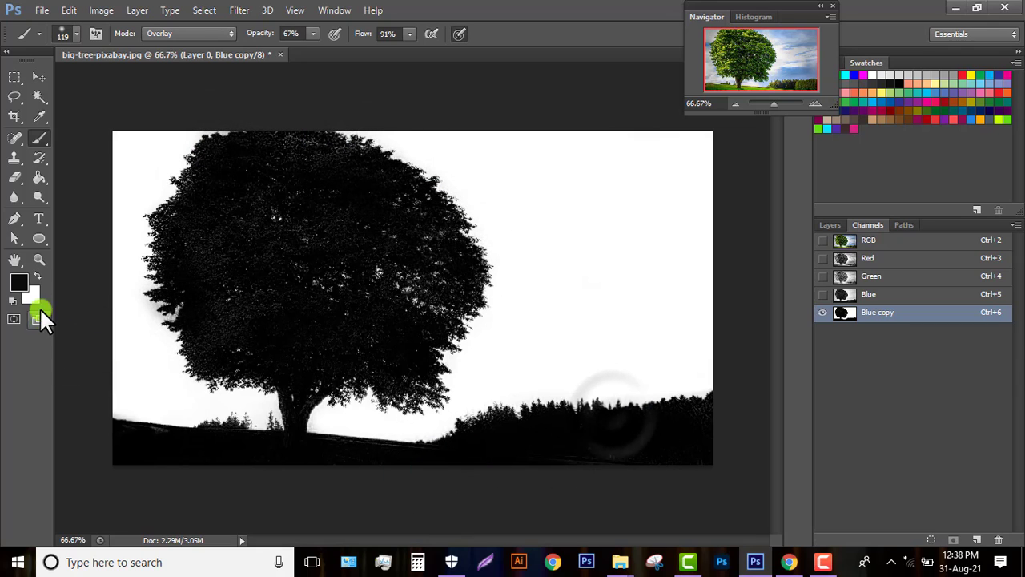
# Swap the foreground colour to white, set the opacity to 82%, and paint the sky around and beneath the tree crown
pyautogui.click(37, 275)
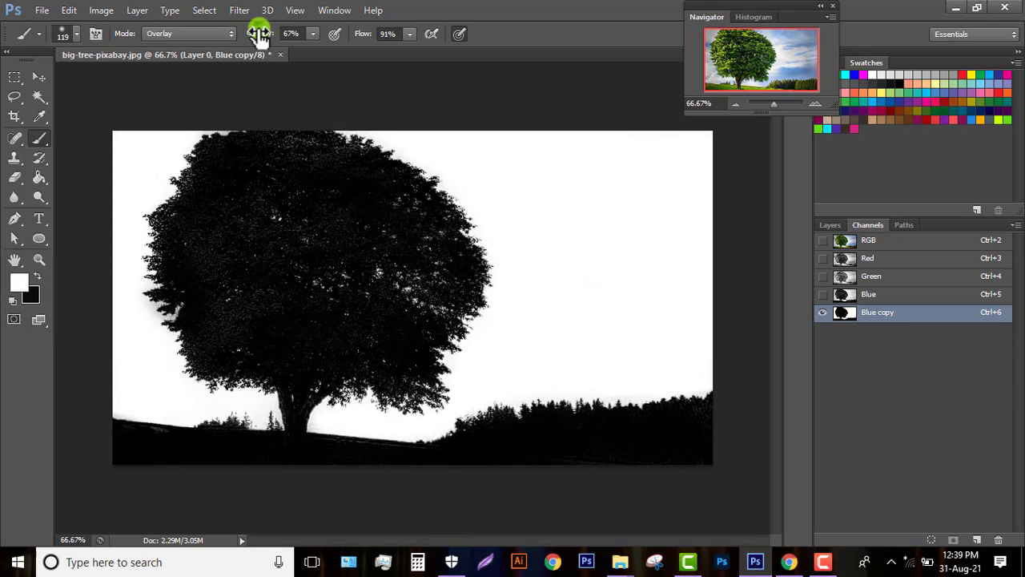
pyautogui.moveTo(258, 34); pyautogui.dragTo(270, 119)
pyautogui.moveTo(150, 306)
pyautogui.mouseDown()
pyautogui.moveTo(135, 219)
pyautogui.moveTo(190, 134)
pyautogui.moveTo(367, 121)
pyautogui.moveTo(390, 143)
pyautogui.moveTo(452, 166)
pyautogui.moveTo(504, 235)
pyautogui.moveTo(507, 352)
pyautogui.moveTo(344, 417)
pyautogui.mouseUp()
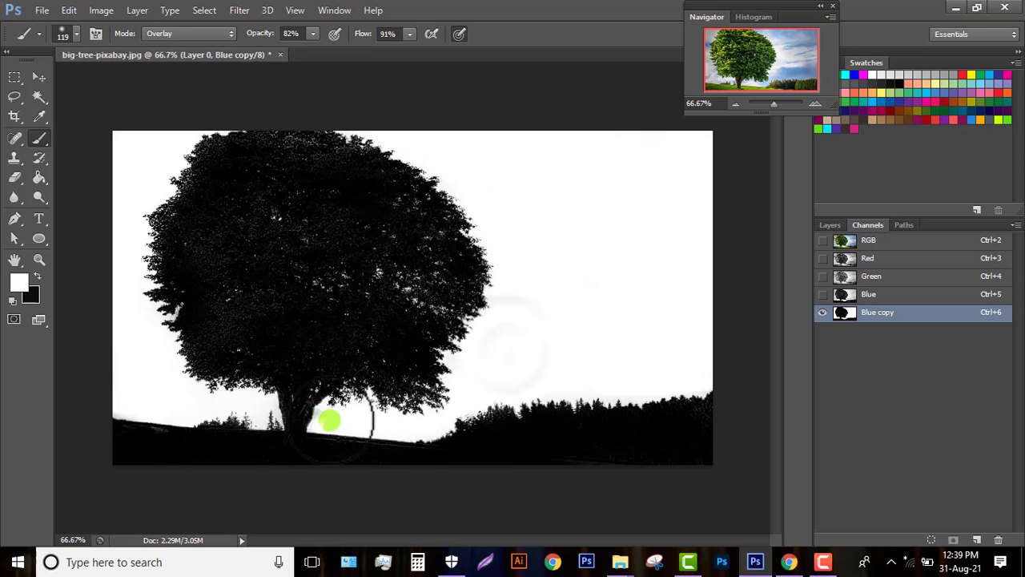
# Load the Blue copy channel as a selection and save that selection as a new alpha channel
pyautogui.keyDown('ctrl'); pyautogui.click(846, 314); pyautogui.keyUp('ctrl')
pyautogui.moveTo(612, 430)
pyautogui.mouseDown()
pyautogui.moveTo(371, 457)
pyautogui.moveTo(251, 418)
pyautogui.moveTo(169, 261)
pyautogui.moveTo(184, 192)
pyautogui.moveTo(410, 148)
pyautogui.moveTo(451, 299)
pyautogui.moveTo(390, 196)
pyautogui.moveTo(445, 324)
pyautogui.moveTo(563, 435)
pyautogui.moveTo(780, 433)
pyautogui.mouseUp()
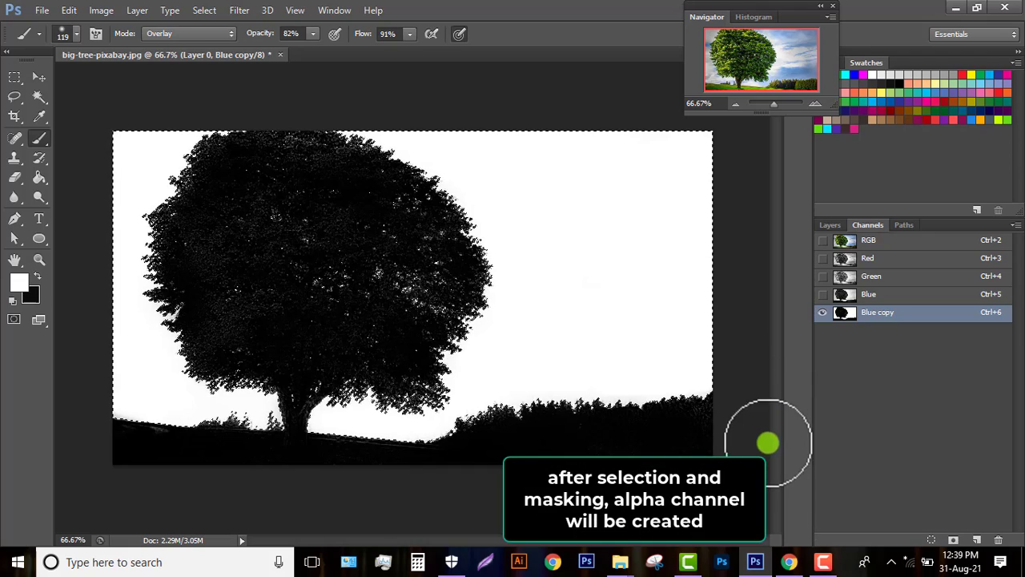
pyautogui.click(953, 540)
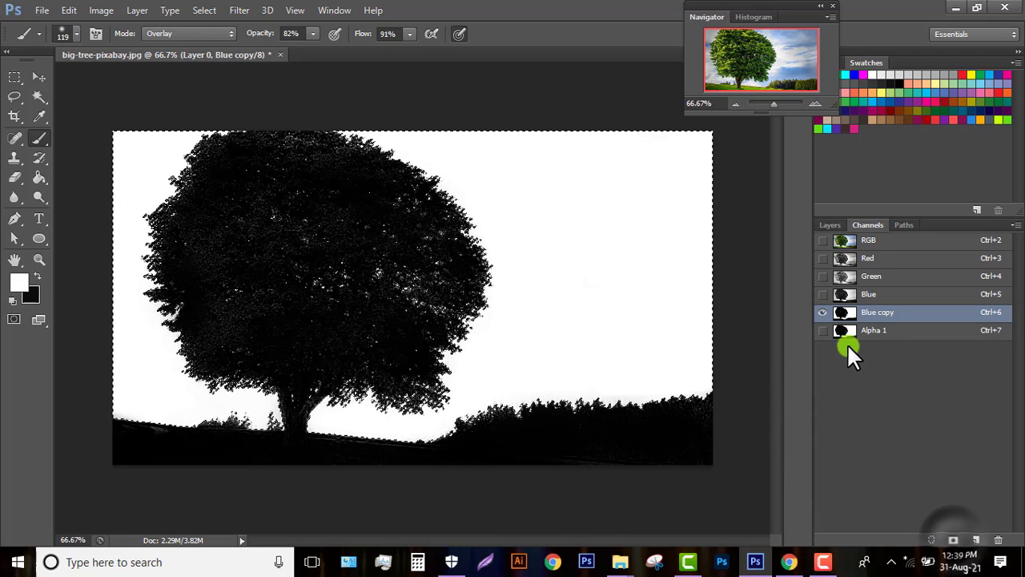
# Make the new alpha channel the only active and visible channel, and clear the selection
pyautogui.click(823, 330)
pyautogui.click(823, 330)
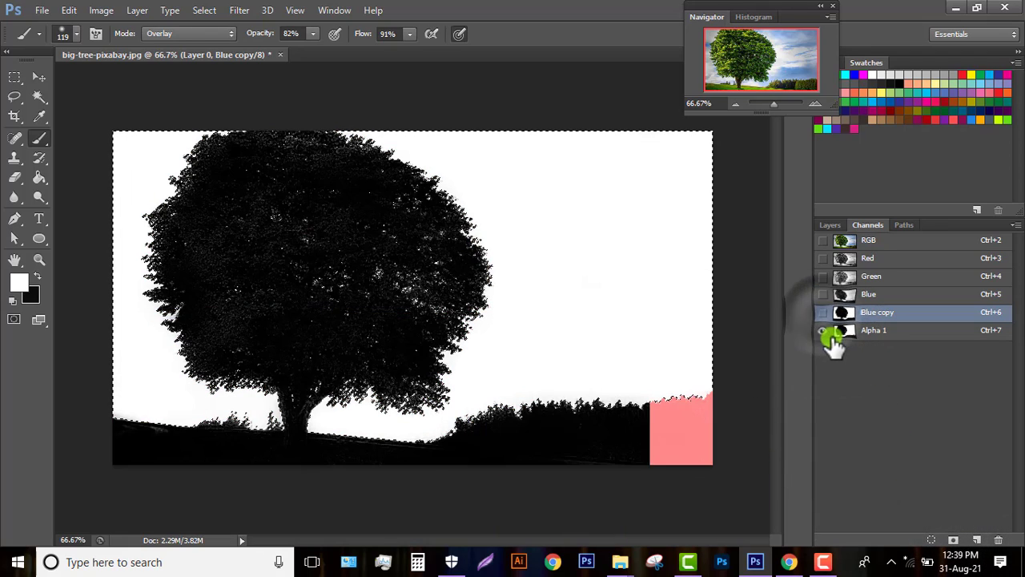
pyautogui.click(871, 331)
pyautogui.hotkey('ctrl', 'd')
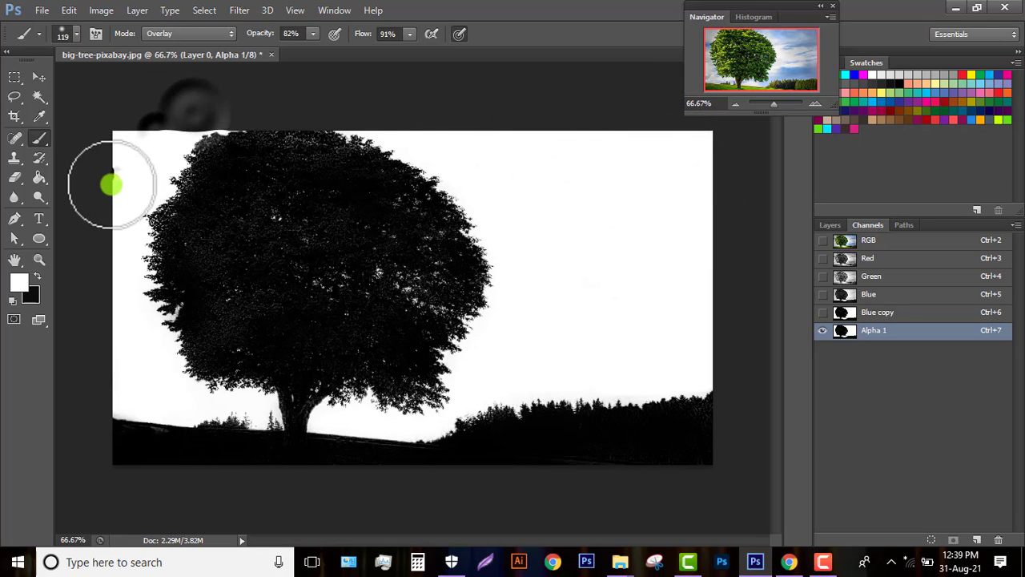
# Load the alpha channel as a selection and add it to Layer 0 as a layer mask
pyautogui.keyDown('ctrl'); pyautogui.click(845, 330); pyautogui.keyUp('ctrl')
pyautogui.click(831, 222)
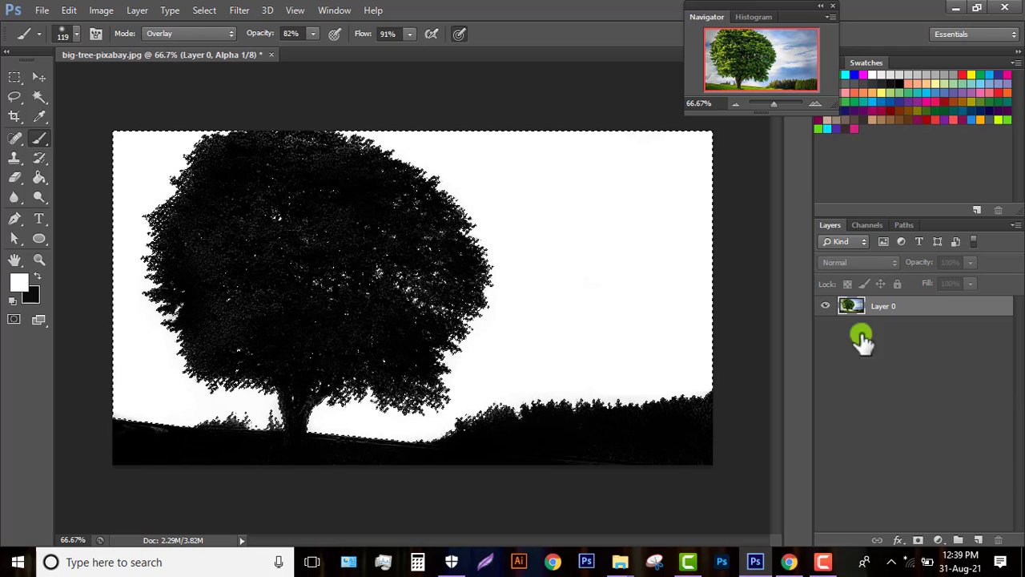
pyautogui.click(918, 540)
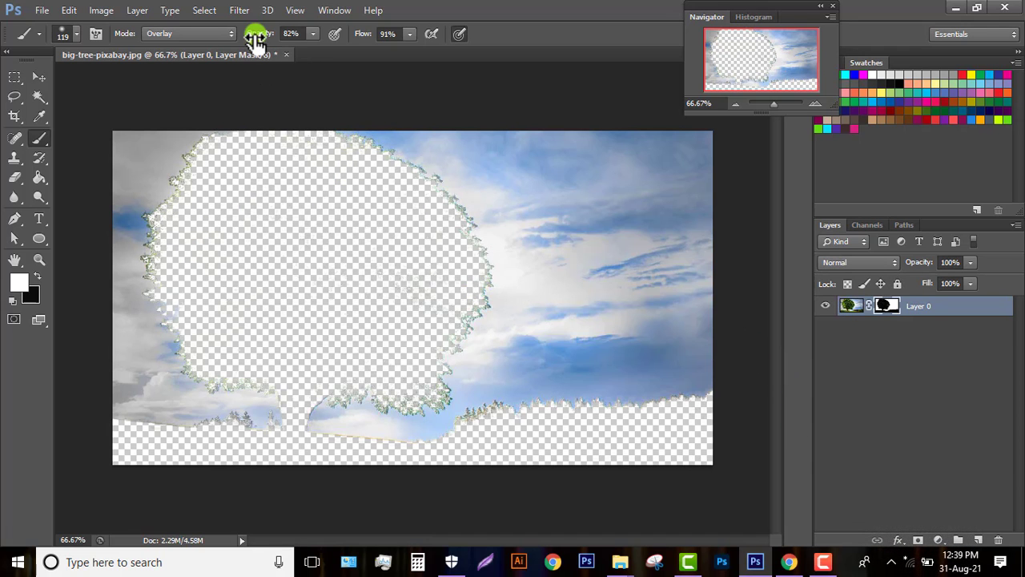
# Reset the brush to Normal mode with 100% opacity and 100% flow, and invert Layer 0's mask
pyautogui.moveTo(255, 40); pyautogui.dragTo(380, 38)
pyautogui.click(181, 36)
pyautogui.click(182, 42)
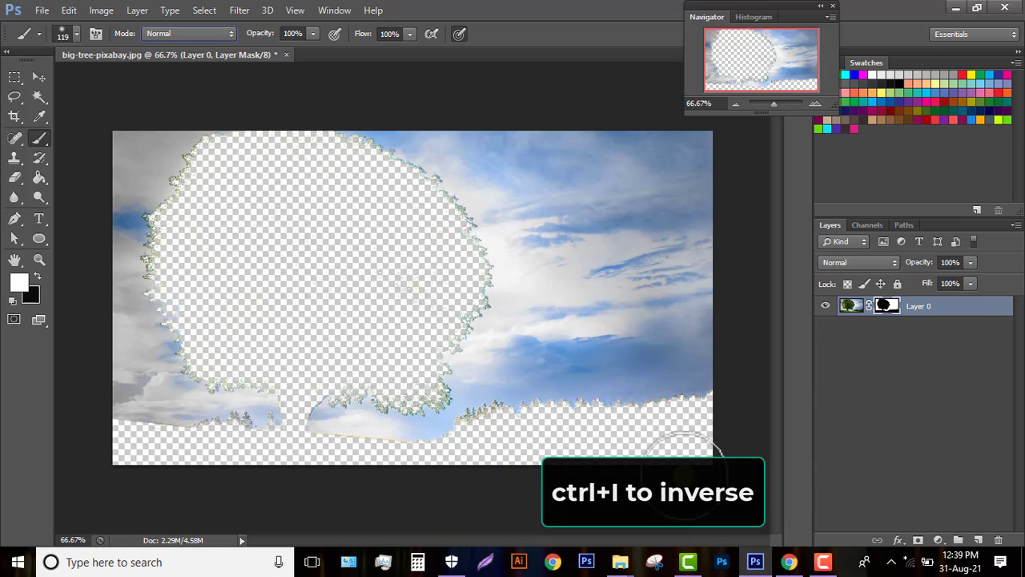
pyautogui.hotkey('ctrl', 'i')
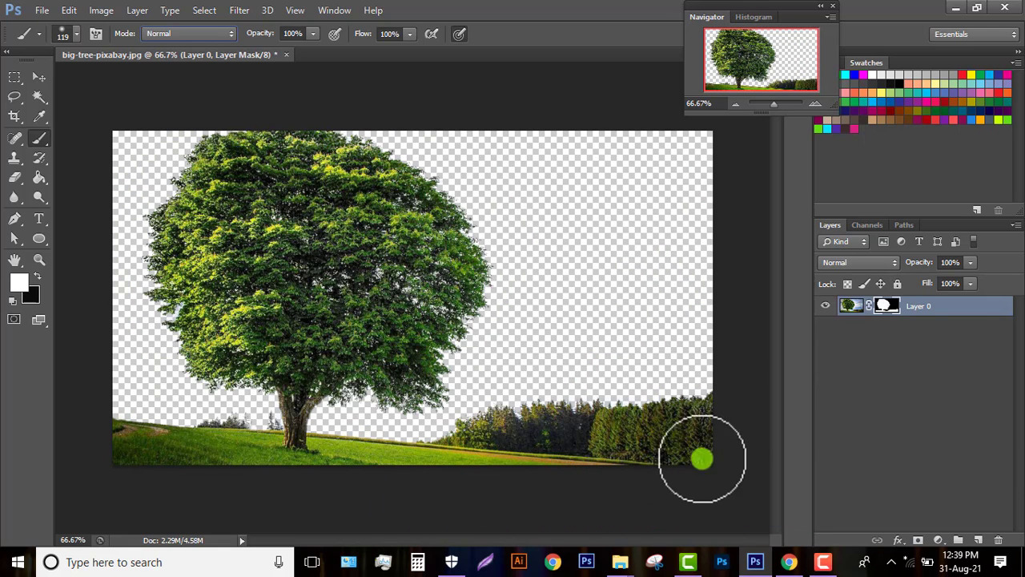
# Paint white on Layer 0's mask over the grass, trunk base and forest with a 56 px brush
pyautogui.click(887, 307)
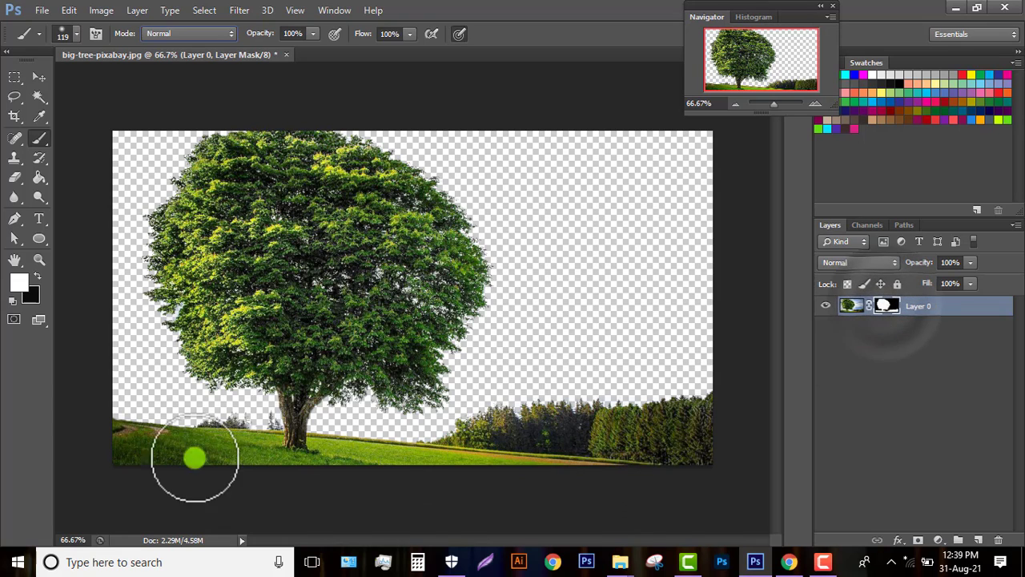
pyautogui.click(35, 274)
pyautogui.click(34, 275)
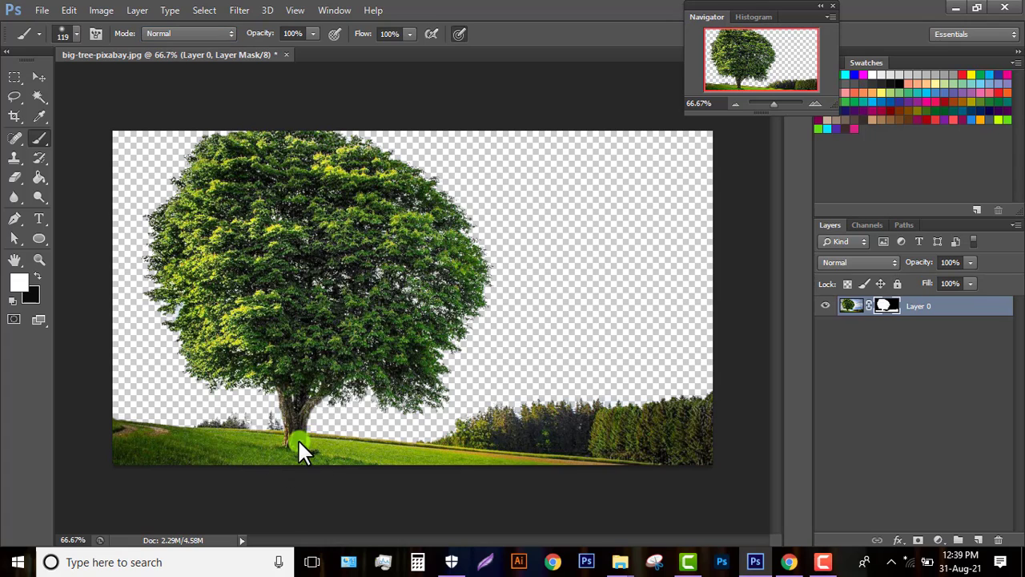
pyautogui.moveTo(297, 438); pyautogui.dragTo(279, 437)
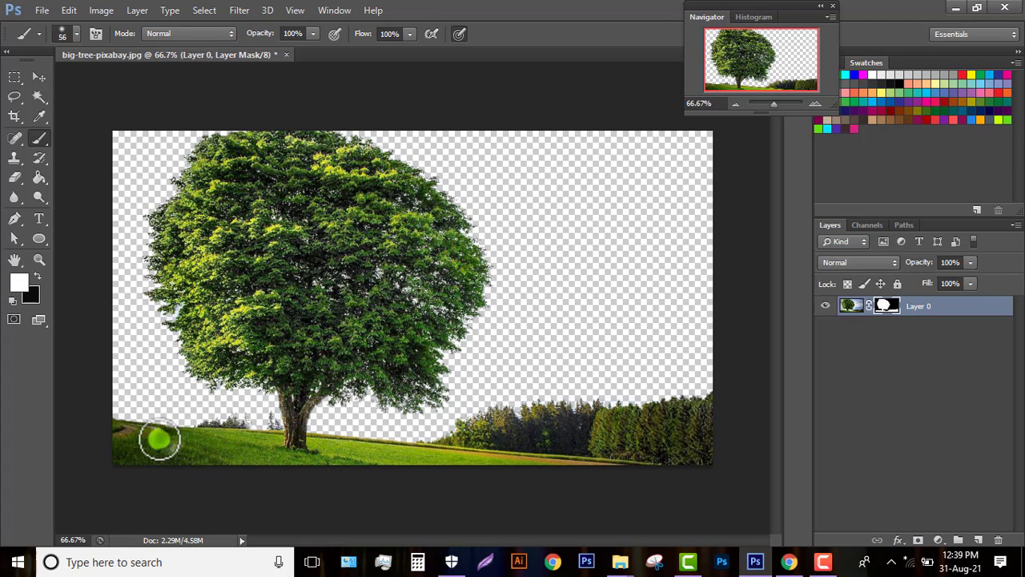
pyautogui.moveTo(160, 440)
pyautogui.mouseDown()
pyautogui.moveTo(126, 438)
pyautogui.moveTo(274, 451)
pyautogui.mouseUp()
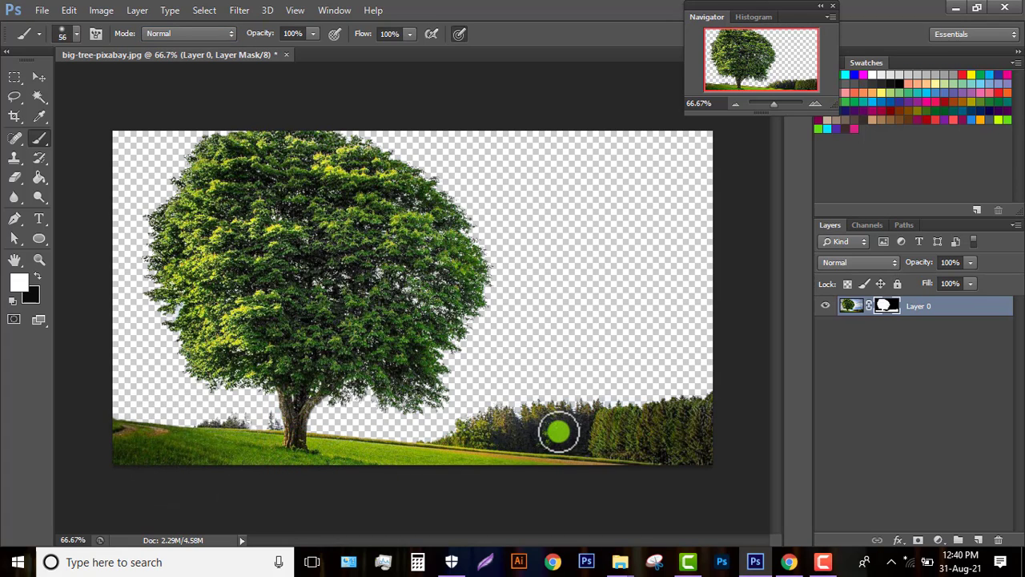
pyautogui.moveTo(559, 433); pyautogui.dragTo(694, 448)
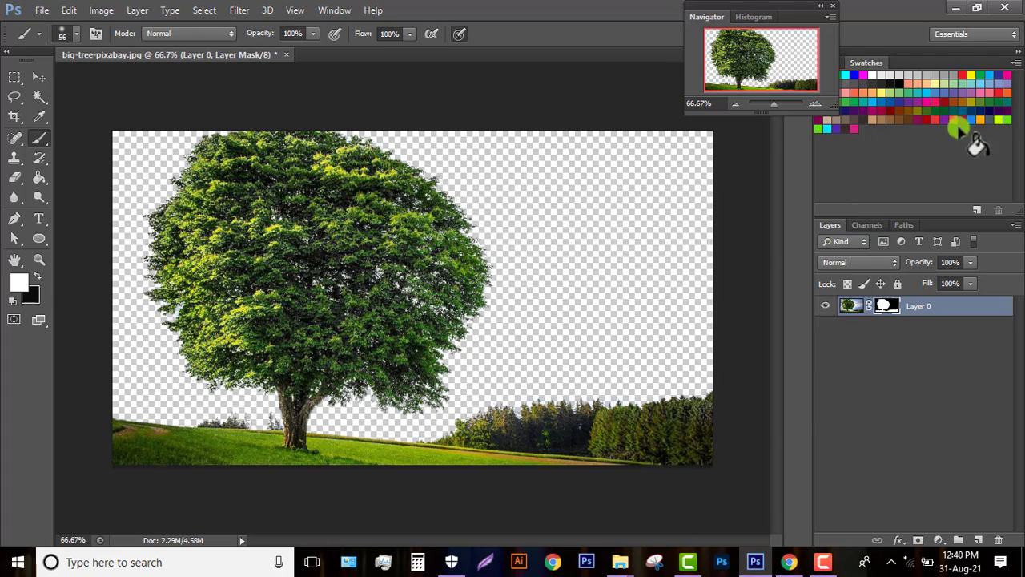
# Place the download sky image from the desktop into the big-tree-pixabay.jpg document
pyautogui.click(951, 7)
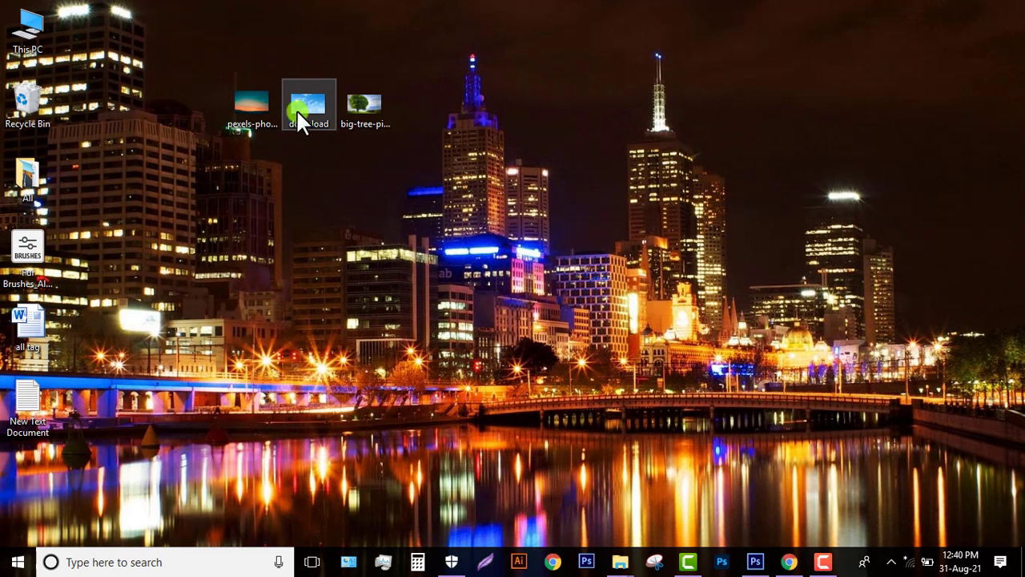
pyautogui.moveTo(458, 56); pyautogui.dragTo(316, 46)
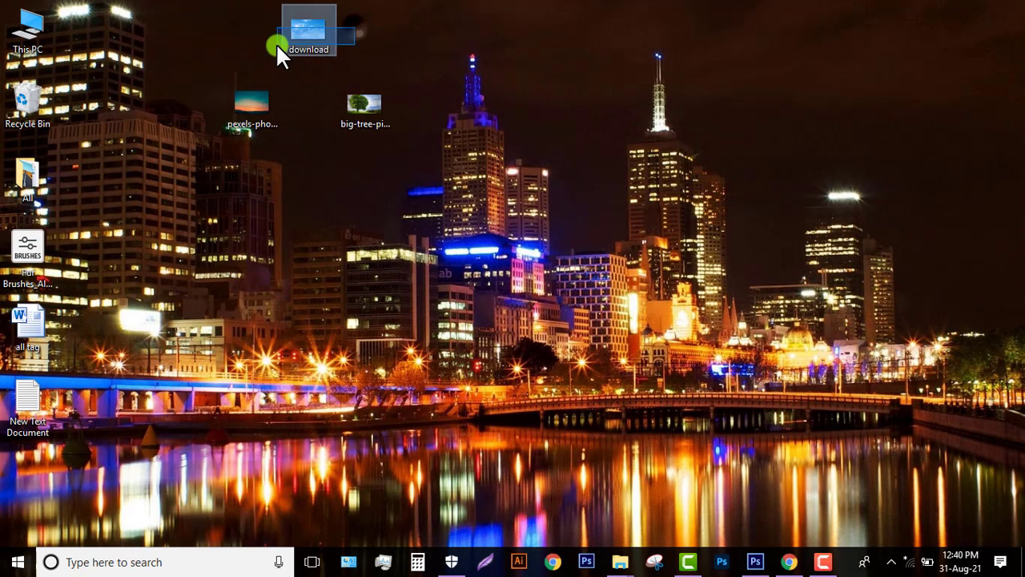
pyautogui.click(756, 561)
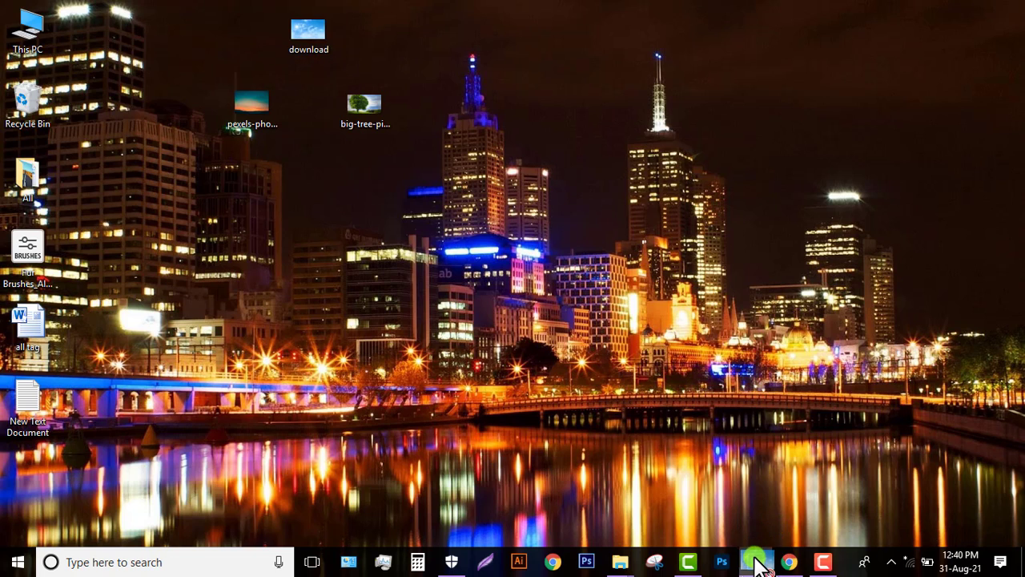
pyautogui.moveTo(755, 561); pyautogui.dragTo(476, 256)
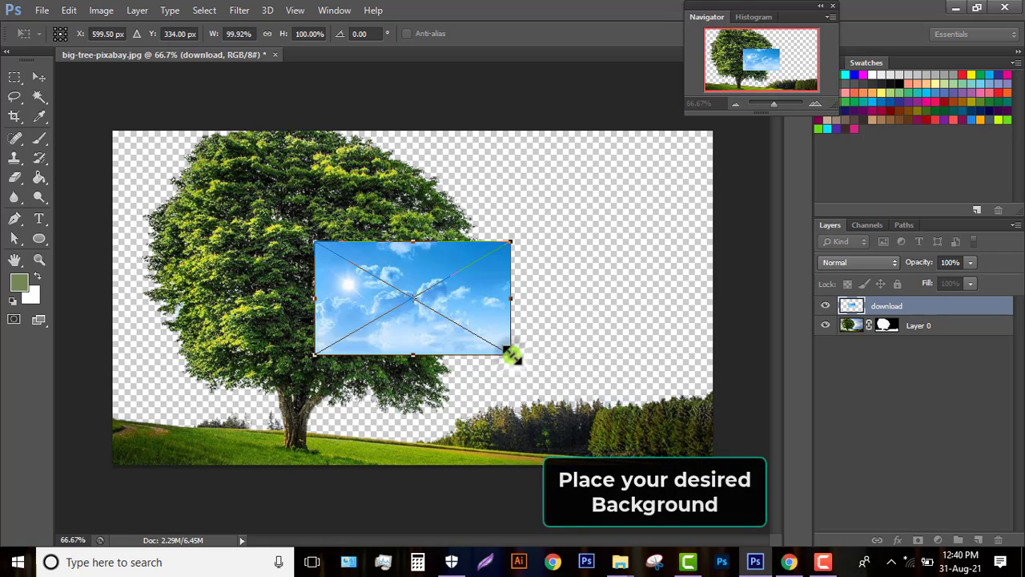
# Scale the placed sky proportionally to 312.54% so it covers the canvas, and move its layer below Layer 0
pyautogui.moveTo(511, 354)
pyautogui.mouseDown()
pyautogui.moveTo(574, 393)
pyautogui.moveTo(490, 335)
pyautogui.moveTo(519, 359)
pyautogui.mouseUp()
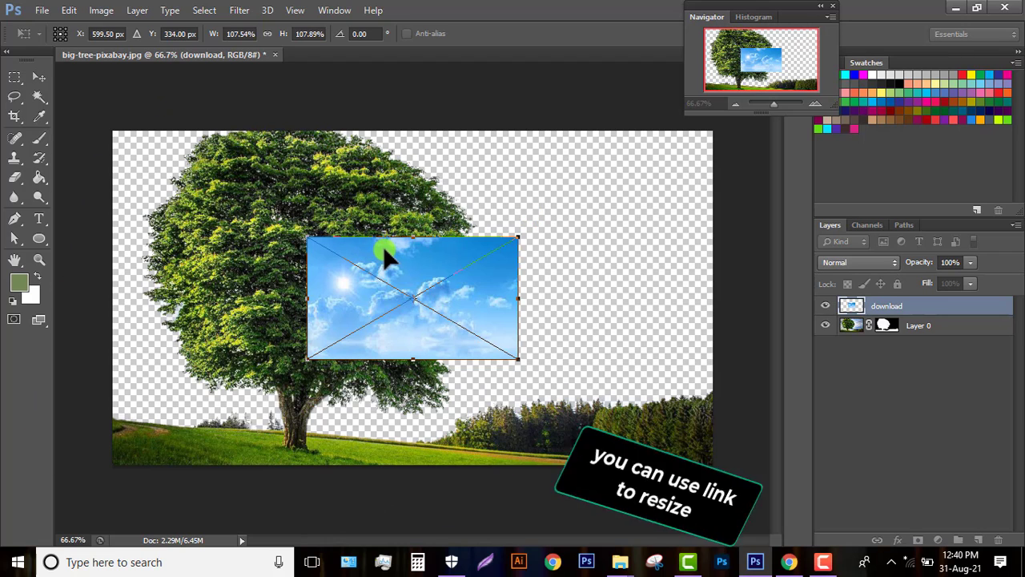
pyautogui.click(268, 33)
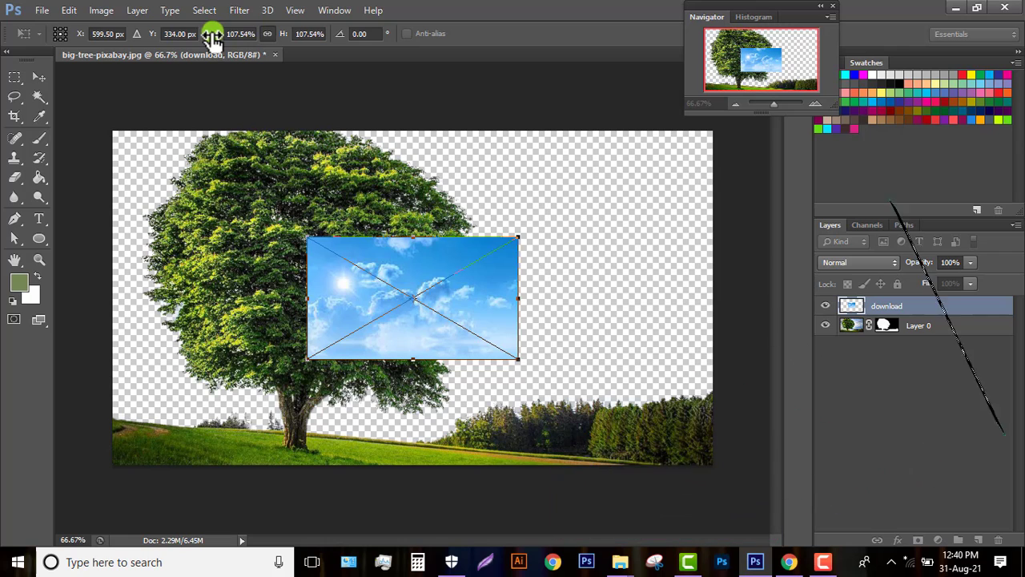
pyautogui.moveTo(212, 34); pyautogui.dragTo(366, 52)
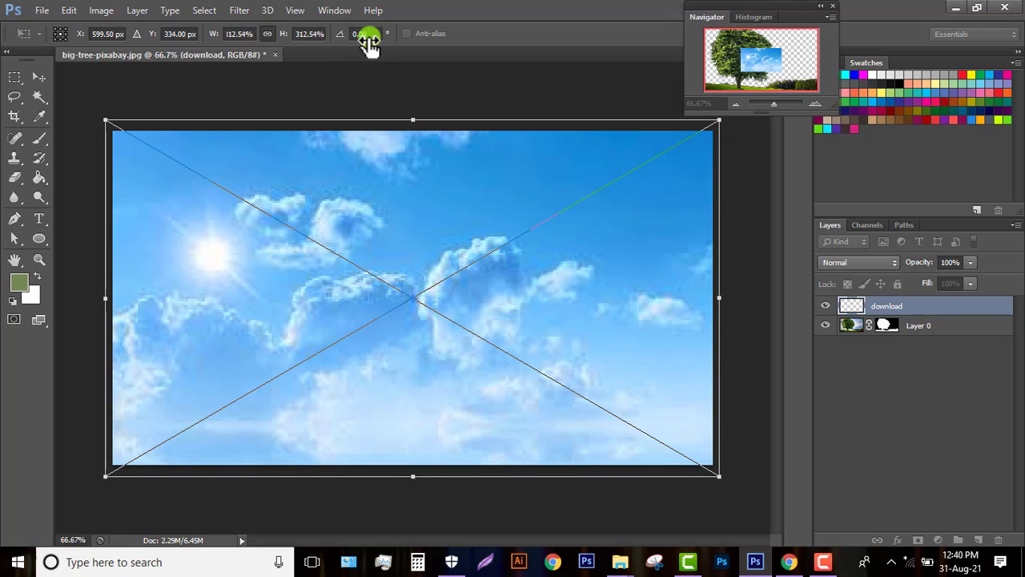
pyautogui.press('Return')
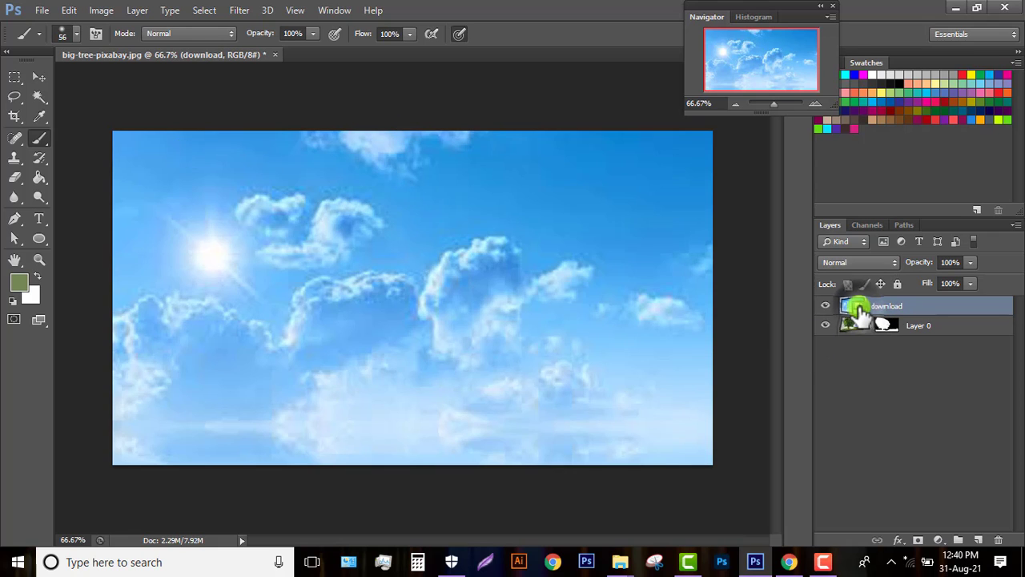
pyautogui.moveTo(859, 308); pyautogui.dragTo(861, 315)
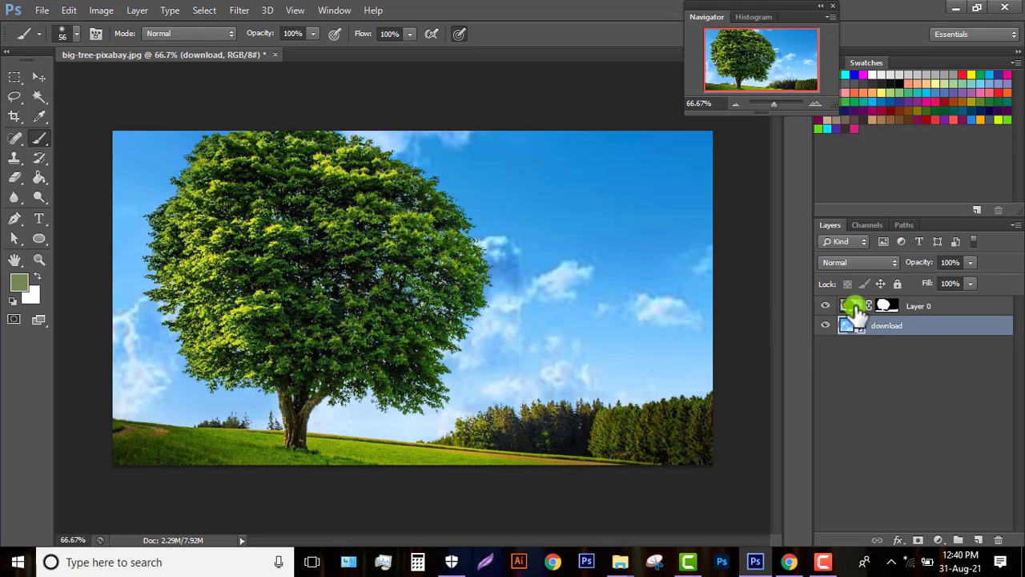
# Line up the image files on the desktop and place pexels-photo-66997 into the document above the download layer
pyautogui.click(952, 8)
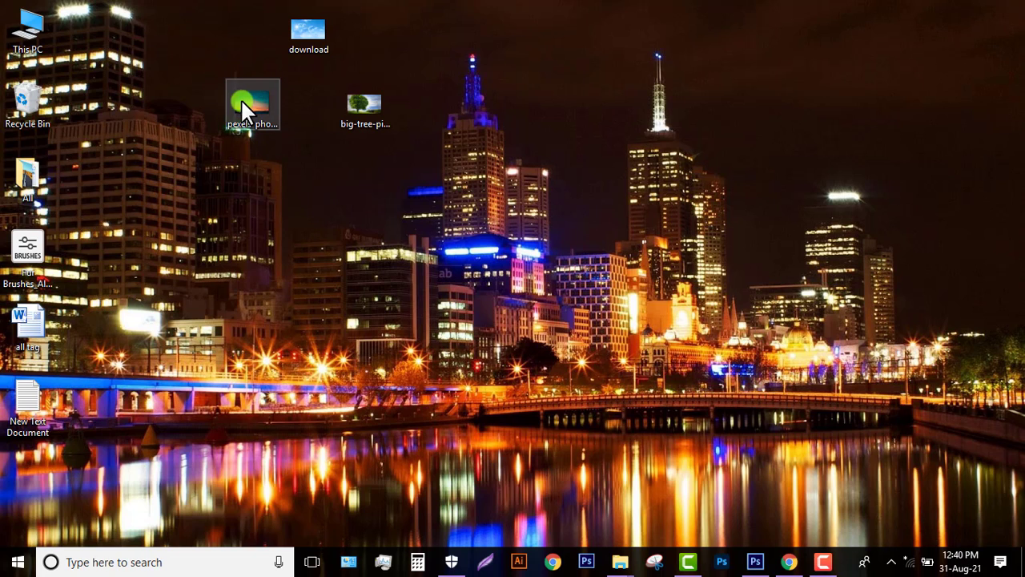
pyautogui.moveTo(230, 48); pyautogui.dragTo(221, 31)
pyautogui.moveTo(368, 105); pyautogui.dragTo(368, 34)
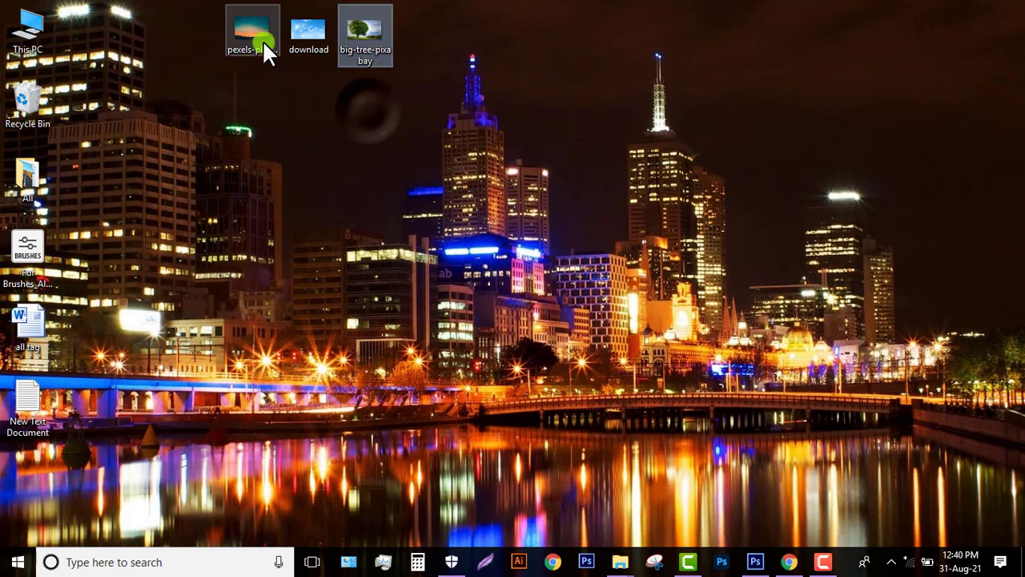
pyautogui.click(255, 32)
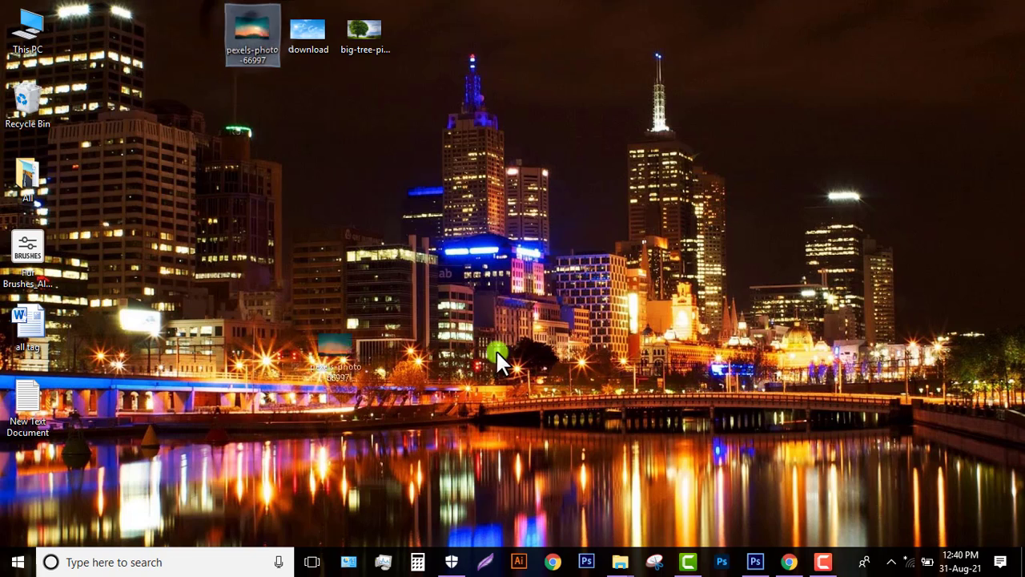
pyautogui.moveTo(497, 350); pyautogui.dragTo(766, 509)
pyautogui.moveTo(752, 560); pyautogui.dragTo(651, 352)
pyautogui.moveTo(530, 245); pyautogui.dragTo(526, 242)
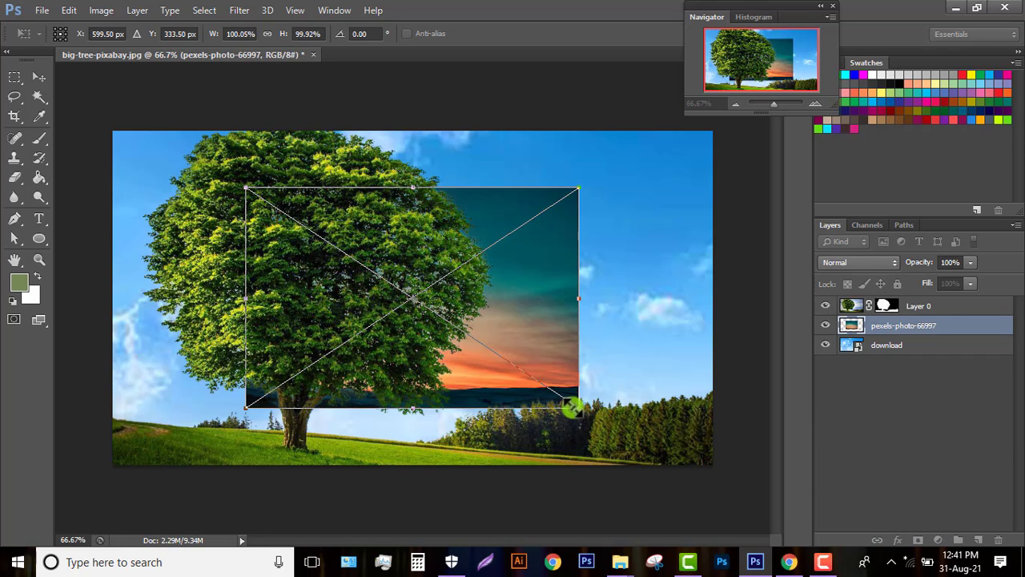
# Enlarge the placed sunset image to about 185% to cover the canvas, and set its blend mode to Overlay
pyautogui.moveTo(597, 419); pyautogui.dragTo(733, 491)
pyautogui.doubleClick(657, 406)
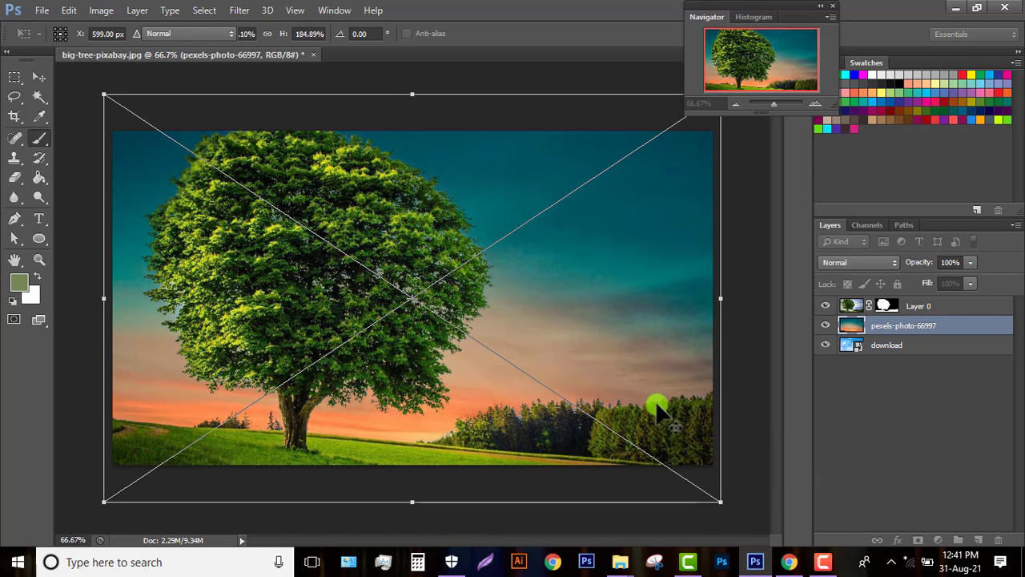
pyautogui.click(875, 262)
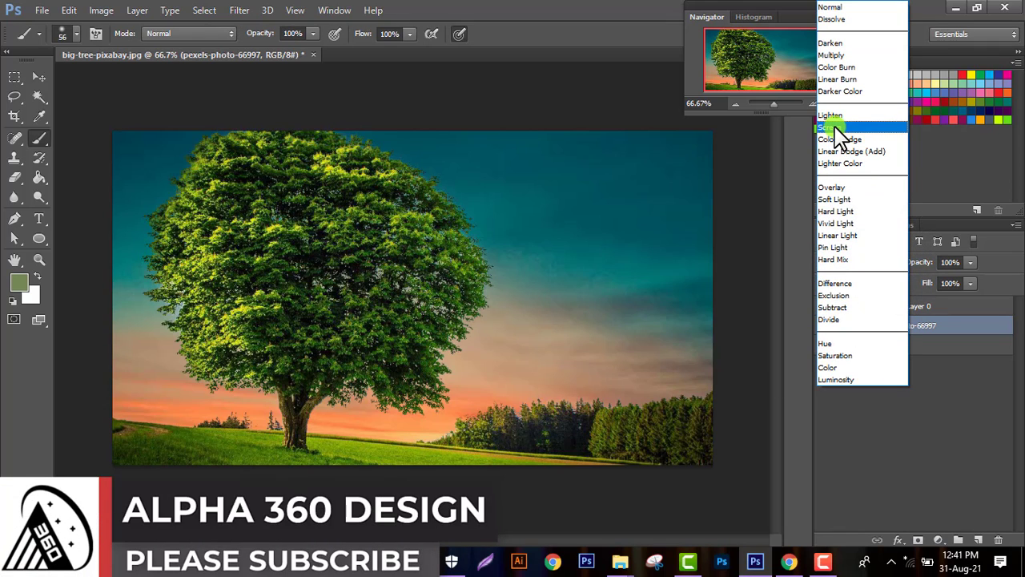
pyautogui.click(845, 188)
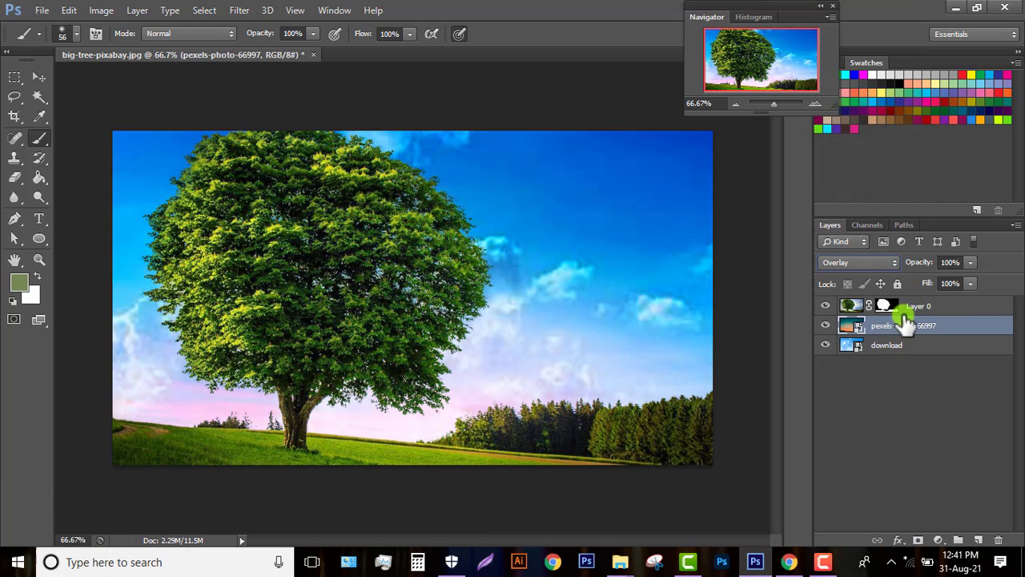
# Lower the download layer's fill to 38%, comparing the sky with each of the two sky layers hidden and shown
pyautogui.click(908, 343)
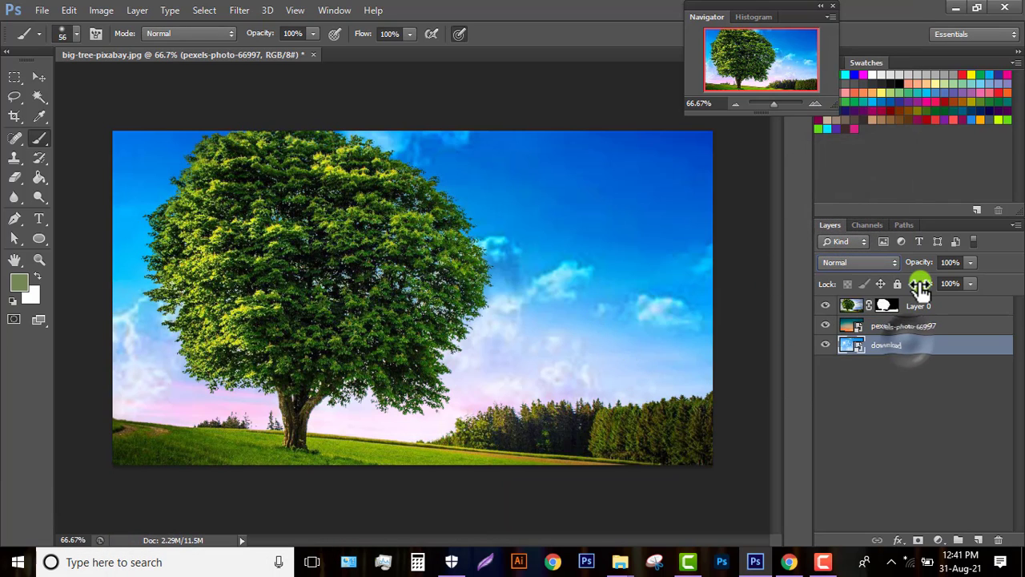
pyautogui.moveTo(925, 283); pyautogui.dragTo(904, 285)
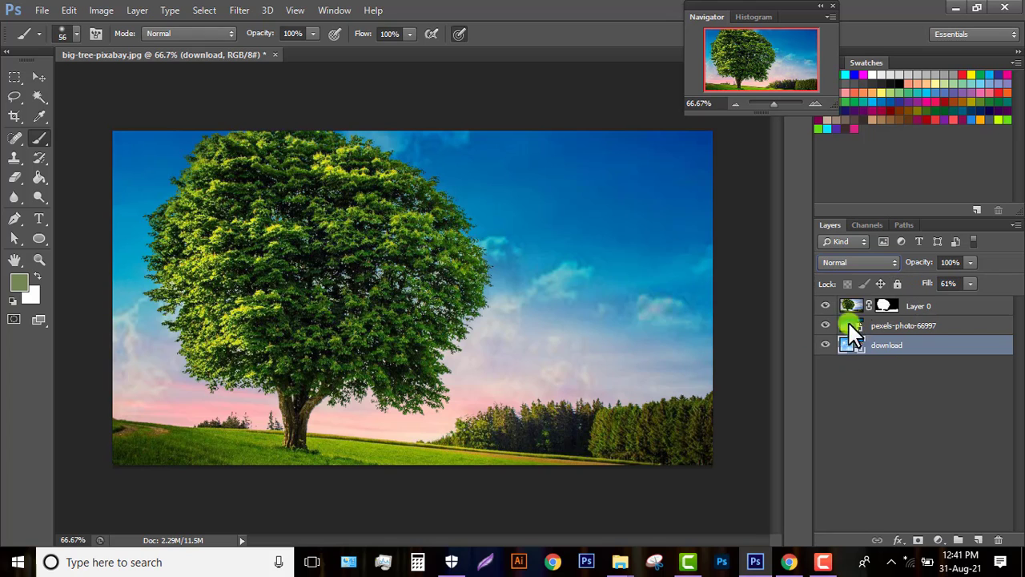
pyautogui.click(826, 325)
pyautogui.click(825, 324)
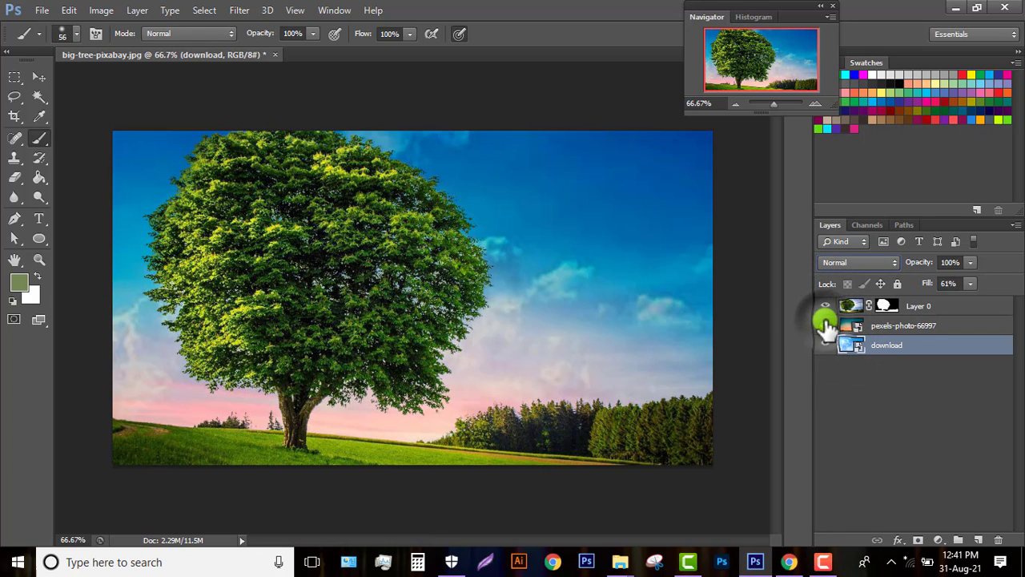
pyautogui.click(825, 346)
pyautogui.click(825, 345)
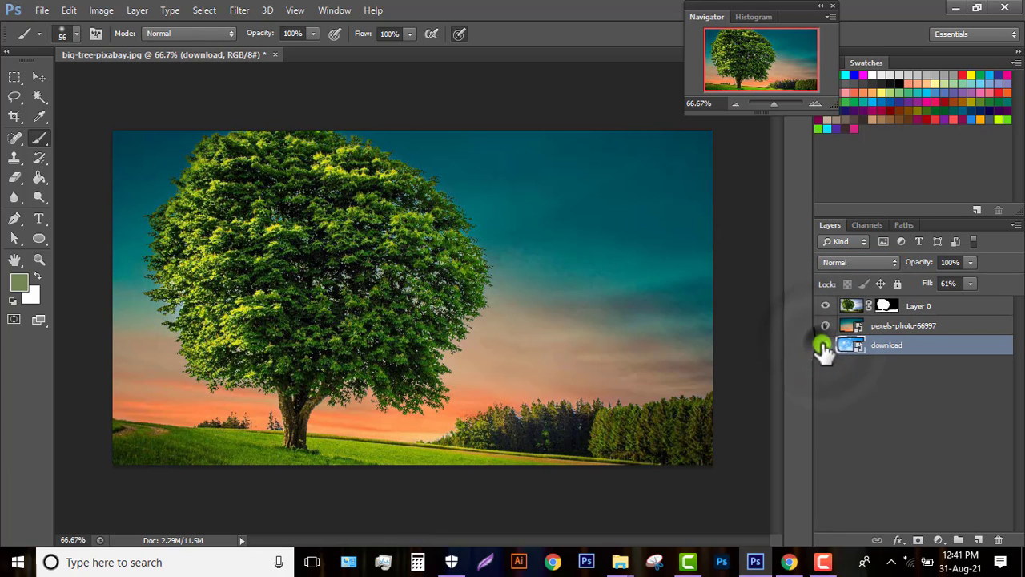
pyautogui.click(824, 346)
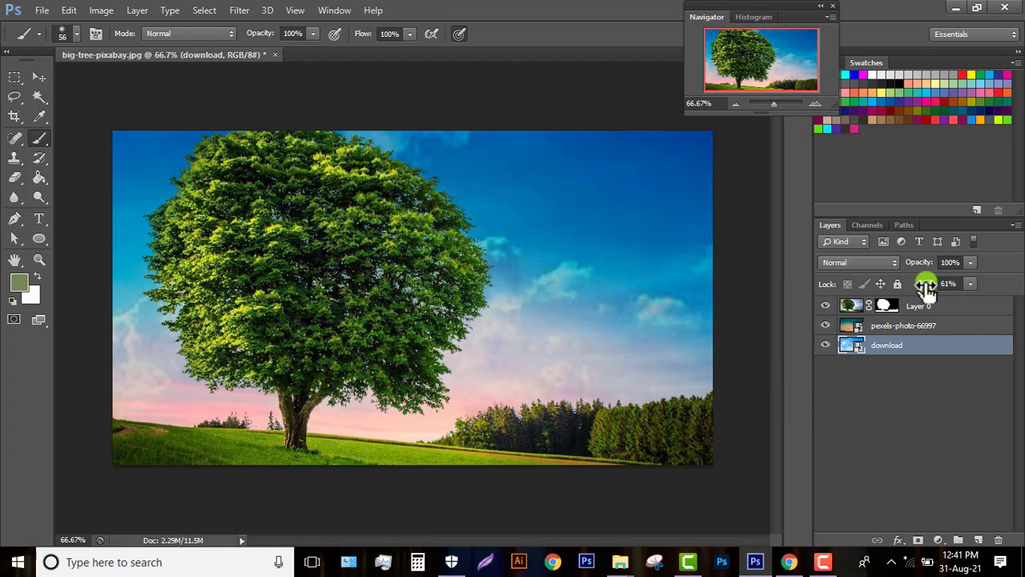
pyautogui.moveTo(917, 287); pyautogui.dragTo(912, 290)
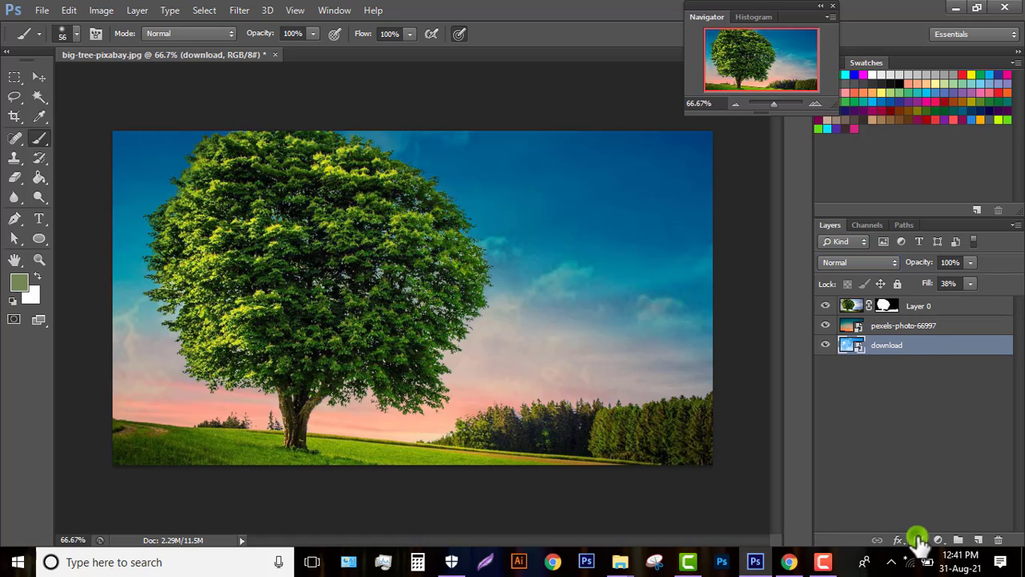
# Add a layer mask to the download layer and prepare a 197 px black brush at 29% opacity
pyautogui.click(918, 540)
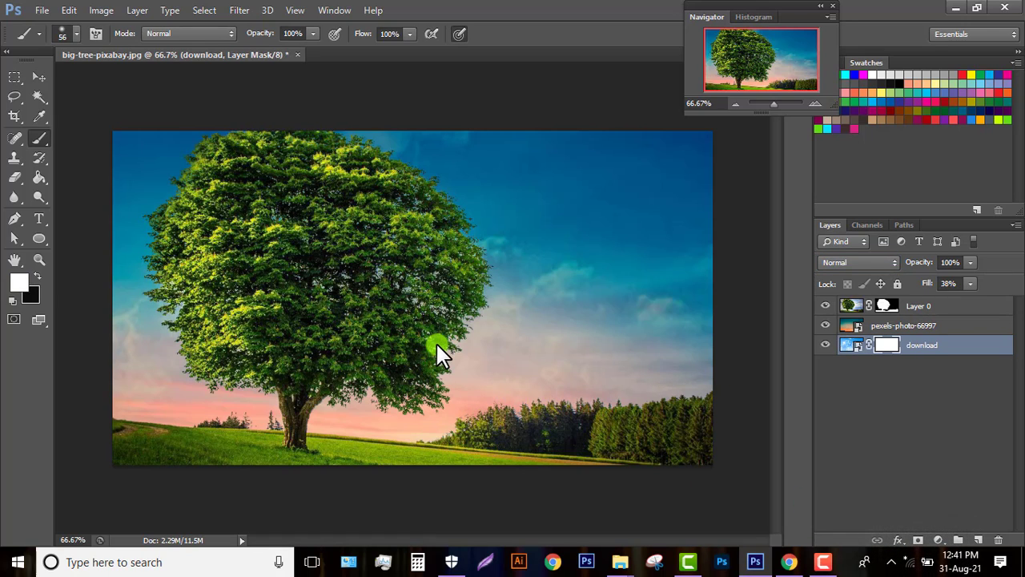
pyautogui.keyDown('alt'); pyautogui.moveTo(403, 343); pyautogui.dragTo(422, 323); pyautogui.keyUp('alt')
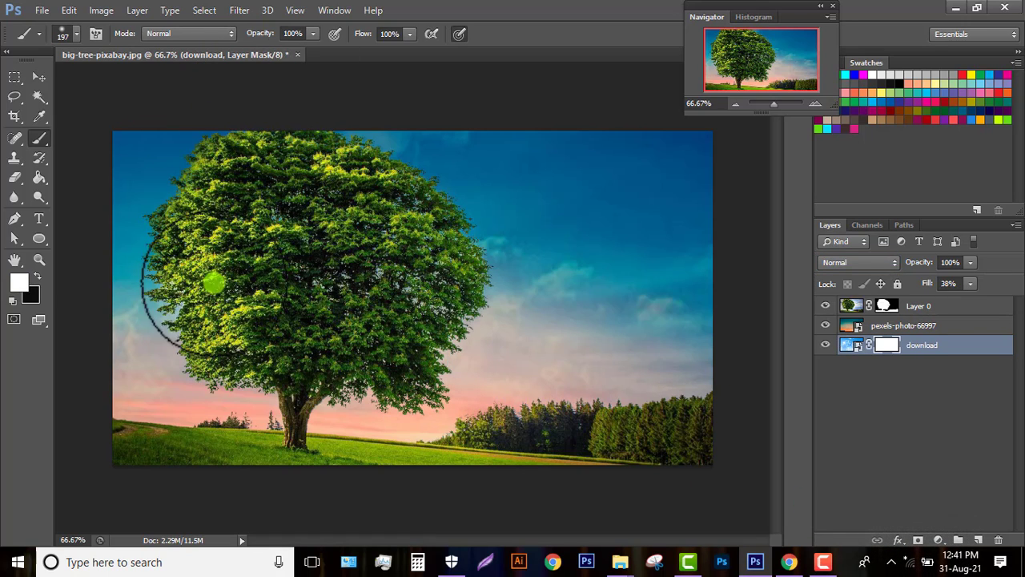
pyautogui.moveTo(253, 45); pyautogui.dragTo(219, 44)
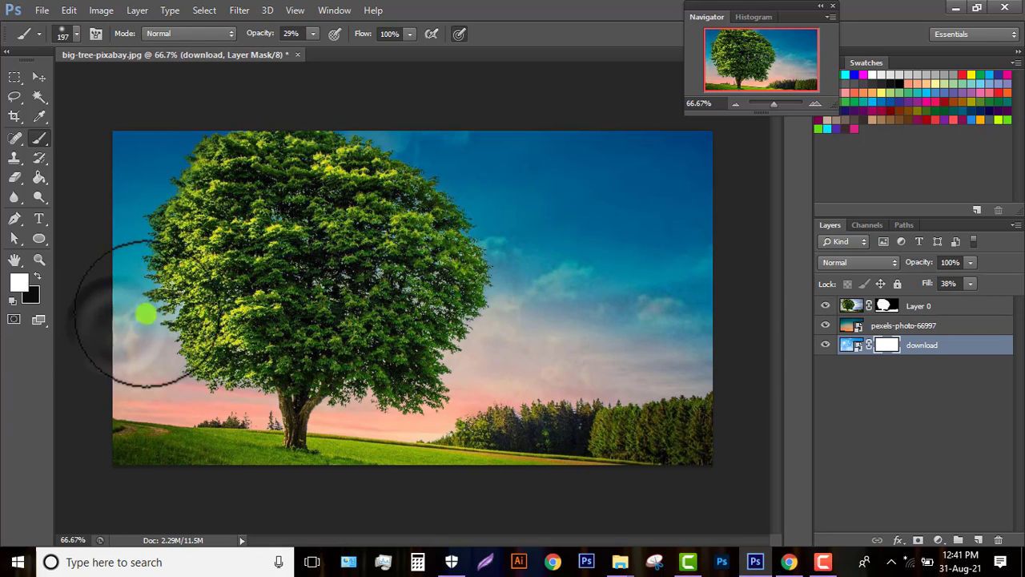
pyautogui.click(39, 274)
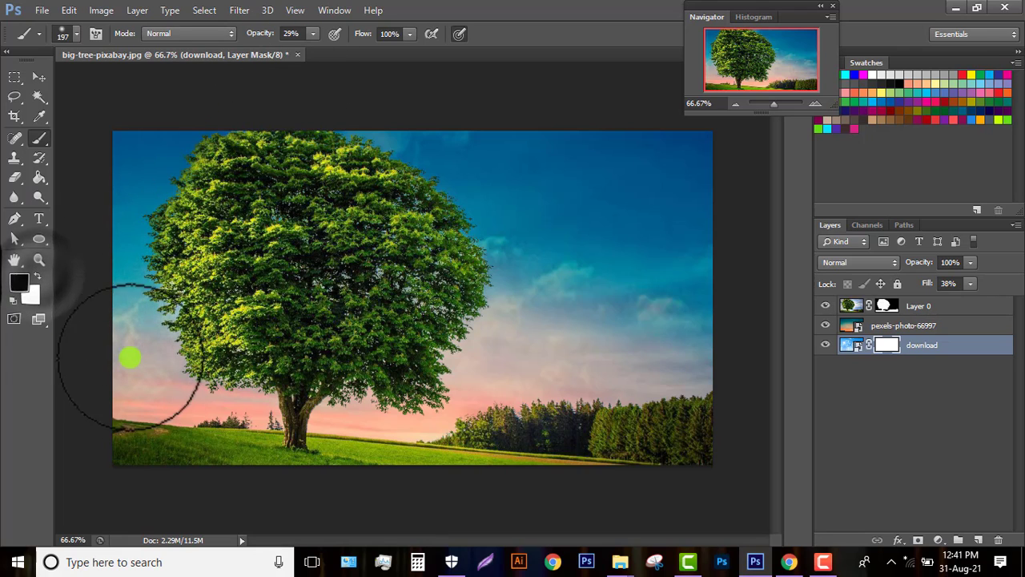
# Paint black on the download layer's mask along the horizon, reducing brush opacity to 19%, and compare the sky layers hidden and shown
pyautogui.moveTo(179, 386)
pyautogui.mouseDown()
pyautogui.moveTo(110, 353)
pyautogui.moveTo(177, 372)
pyautogui.mouseUp()
pyautogui.moveTo(177, 388)
pyautogui.mouseDown()
pyautogui.moveTo(155, 395)
pyautogui.moveTo(424, 414)
pyautogui.mouseUp()
pyautogui.moveTo(478, 411)
pyautogui.mouseDown()
pyautogui.moveTo(503, 387)
pyautogui.moveTo(626, 373)
pyautogui.moveTo(575, 383)
pyautogui.moveTo(624, 383)
pyautogui.moveTo(542, 403)
pyautogui.moveTo(360, 401)
pyautogui.moveTo(210, 358)
pyautogui.moveTo(156, 284)
pyautogui.mouseUp()
pyautogui.moveTo(585, 393)
pyautogui.mouseDown()
pyautogui.moveTo(696, 281)
pyautogui.moveTo(470, 297)
pyautogui.moveTo(160, 257)
pyautogui.moveTo(133, 270)
pyautogui.moveTo(150, 324)
pyautogui.moveTo(440, 355)
pyautogui.moveTo(703, 291)
pyautogui.moveTo(545, 398)
pyautogui.moveTo(307, 415)
pyautogui.moveTo(165, 405)
pyautogui.moveTo(601, 384)
pyautogui.moveTo(833, 343)
pyautogui.mouseUp()
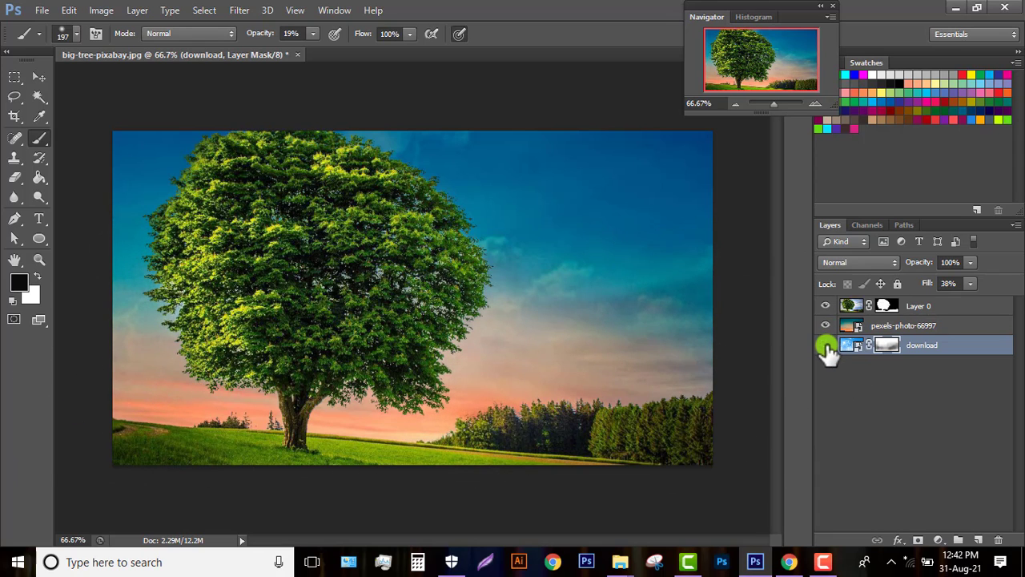
pyautogui.click(826, 345)
pyautogui.click(824, 326)
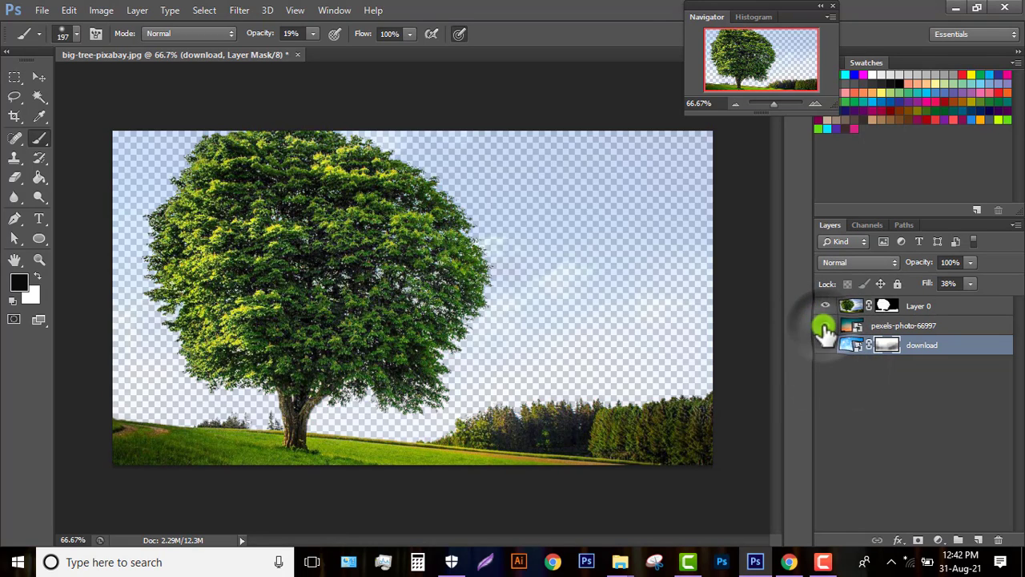
pyautogui.click(824, 326)
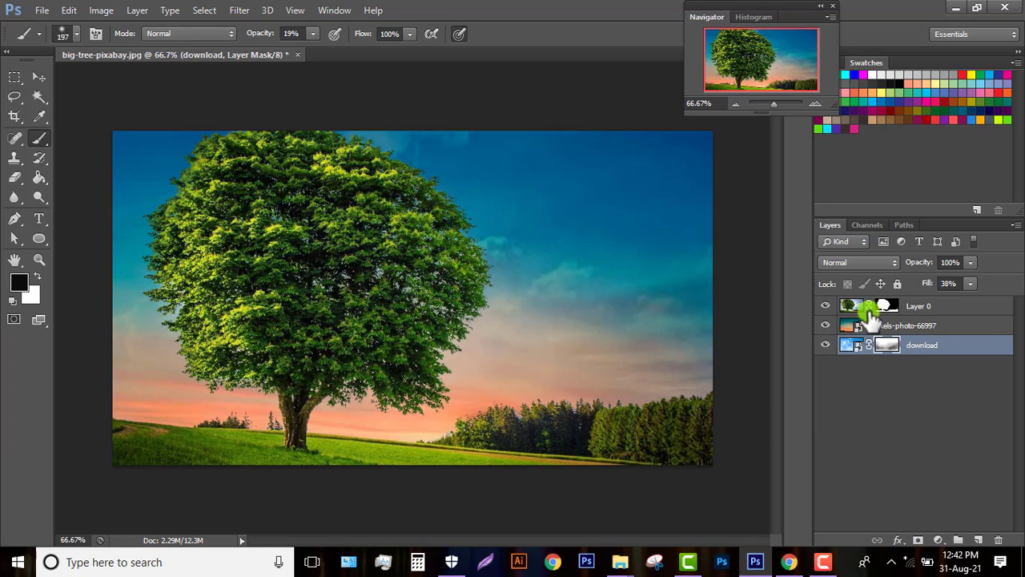
# Create a new empty layer above Layer 0 and clip it to Layer 0
pyautogui.click(881, 307)
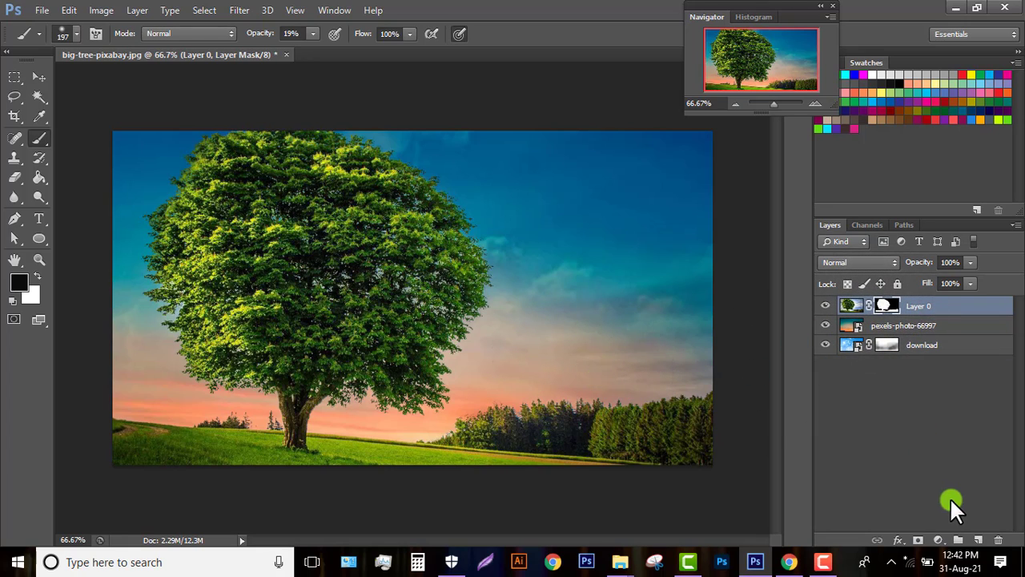
pyautogui.click(979, 540)
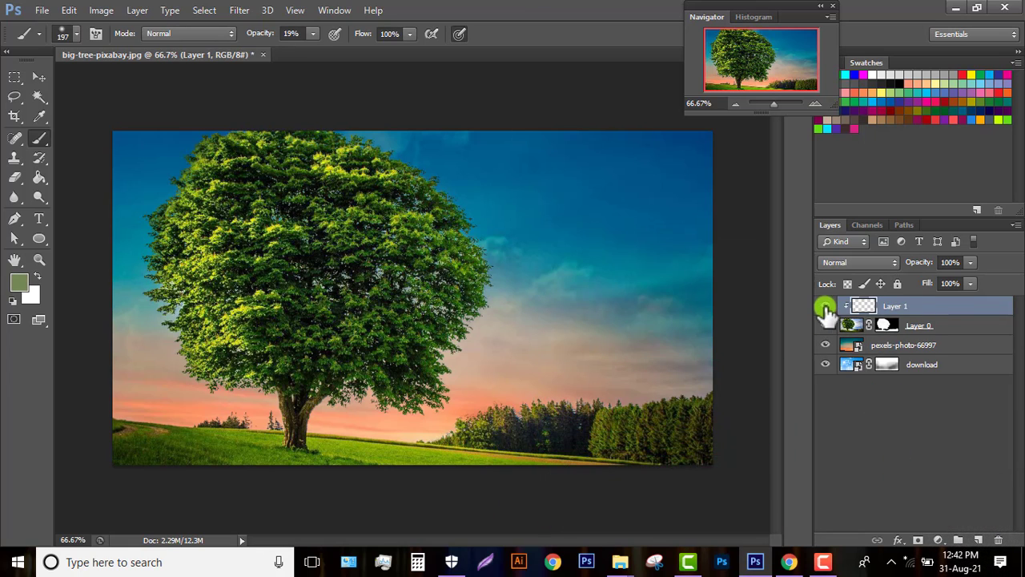
pyautogui.hotkey('ctrl', 'shift', 'g')
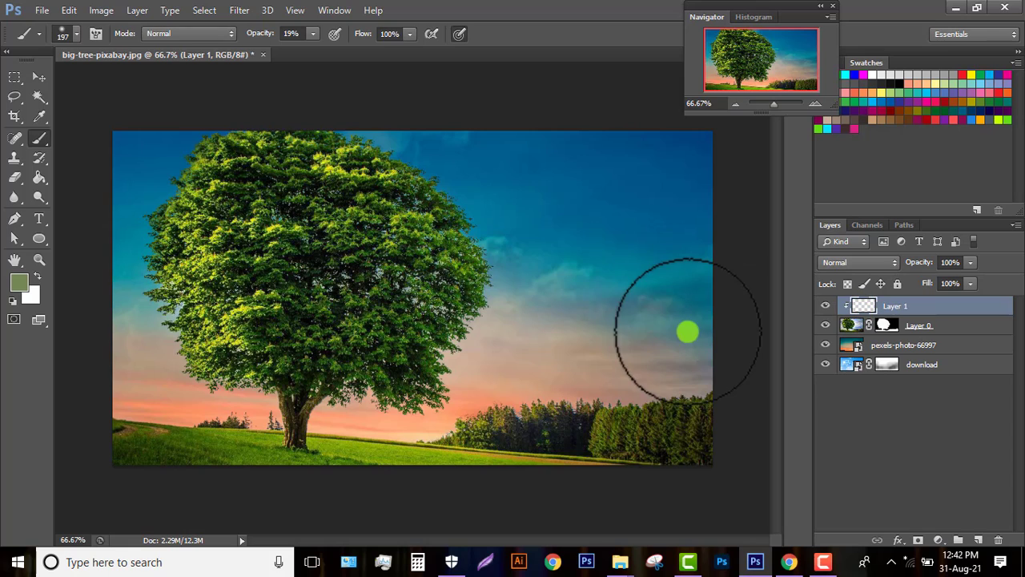
# Set the brush size to 98 px and restore the program window from its maximized state
pyautogui.click(77, 34)
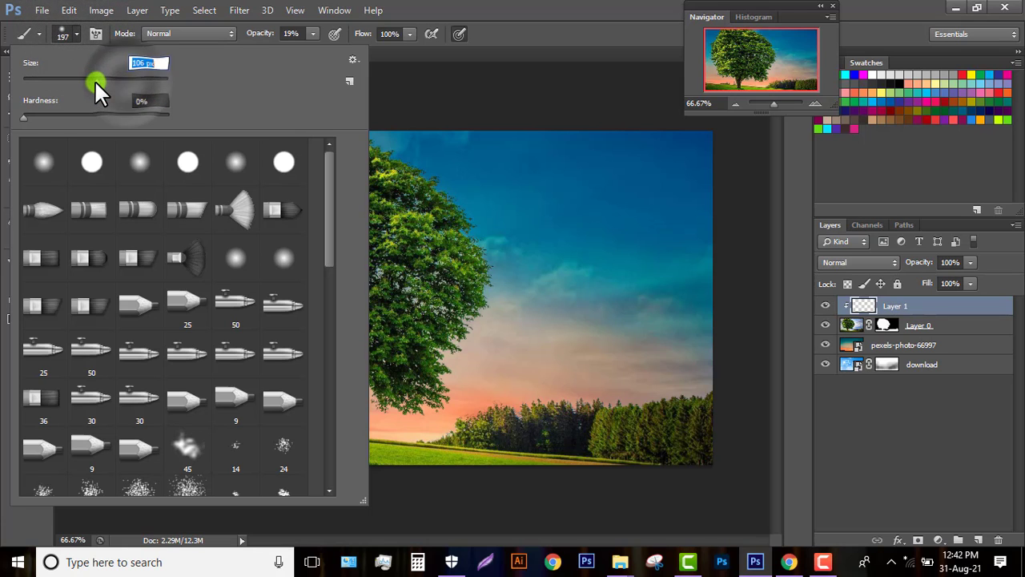
pyautogui.moveTo(95, 80); pyautogui.dragTo(94, 80)
pyautogui.doubleClick(542, 4)
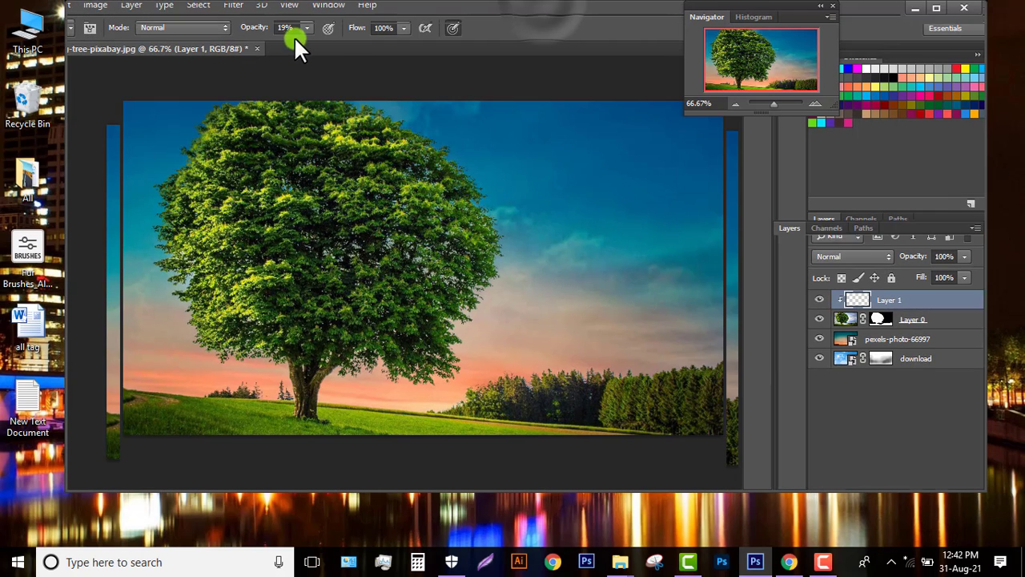
pyautogui.click(831, 5)
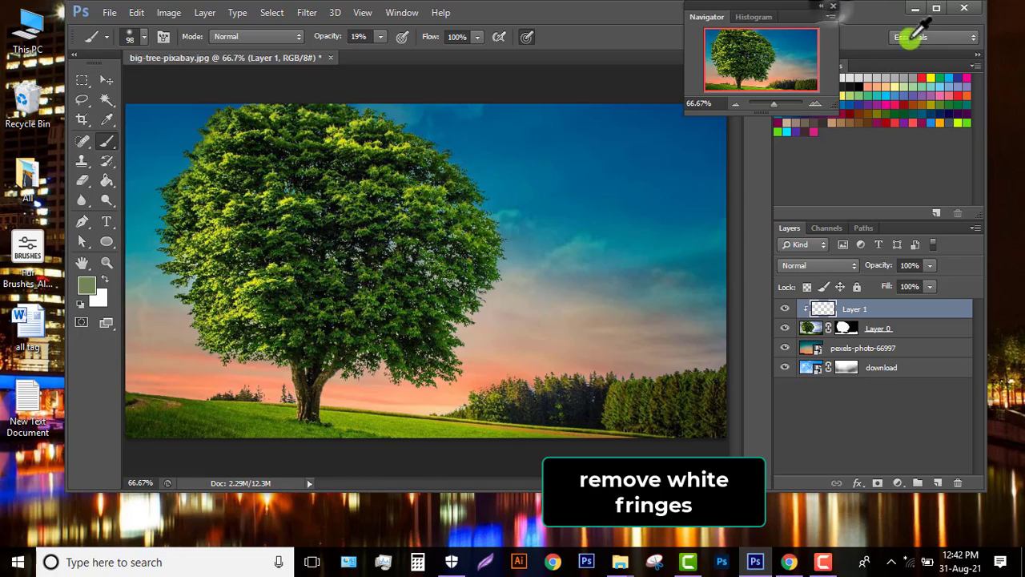
# Set the brush to Overlay mode at 30% opacity and change Layer 1's blend mode to Multiply
pyautogui.click(935, 9)
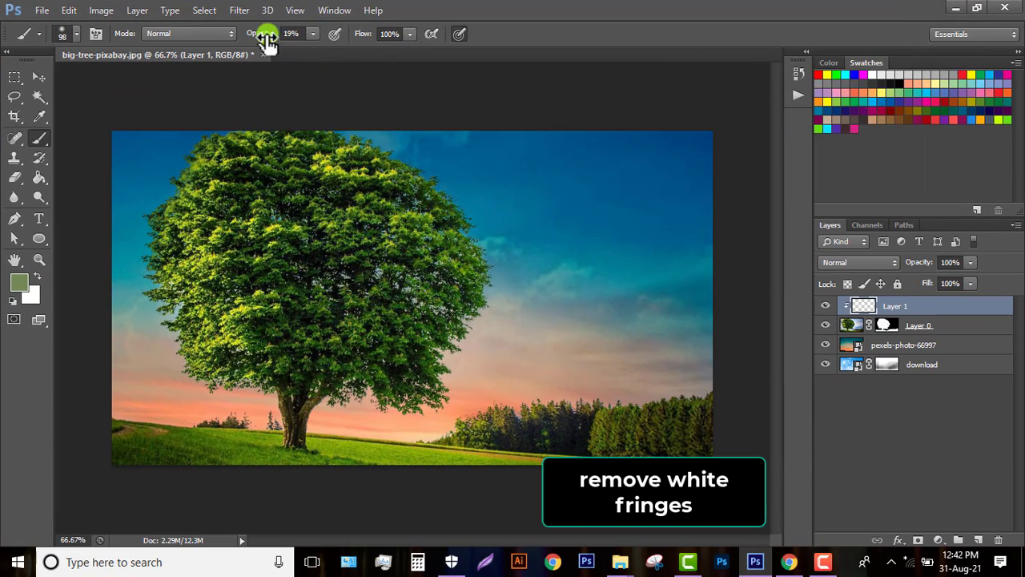
pyautogui.moveTo(264, 38); pyautogui.dragTo(270, 41)
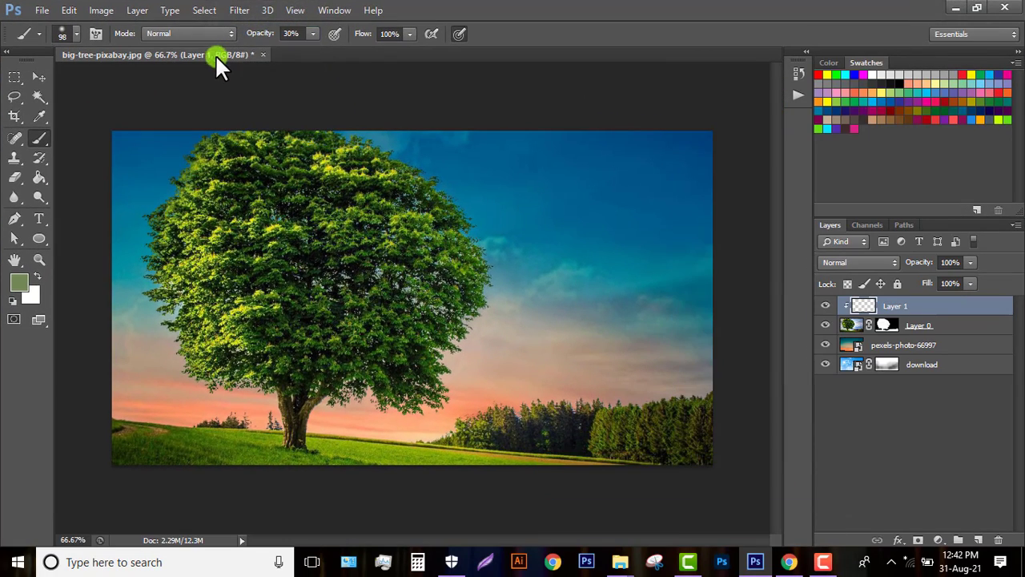
pyautogui.click(198, 33)
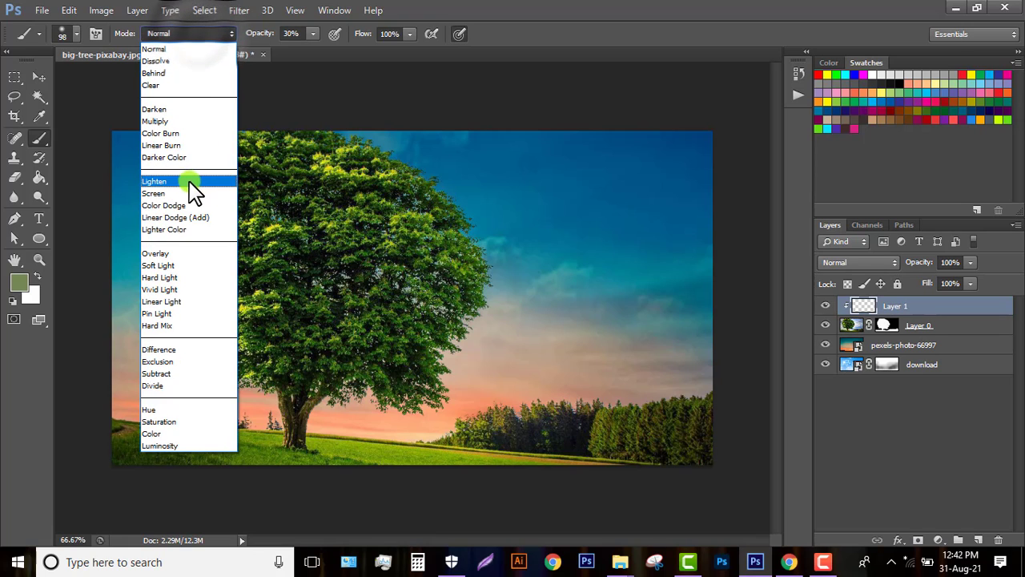
pyautogui.click(172, 254)
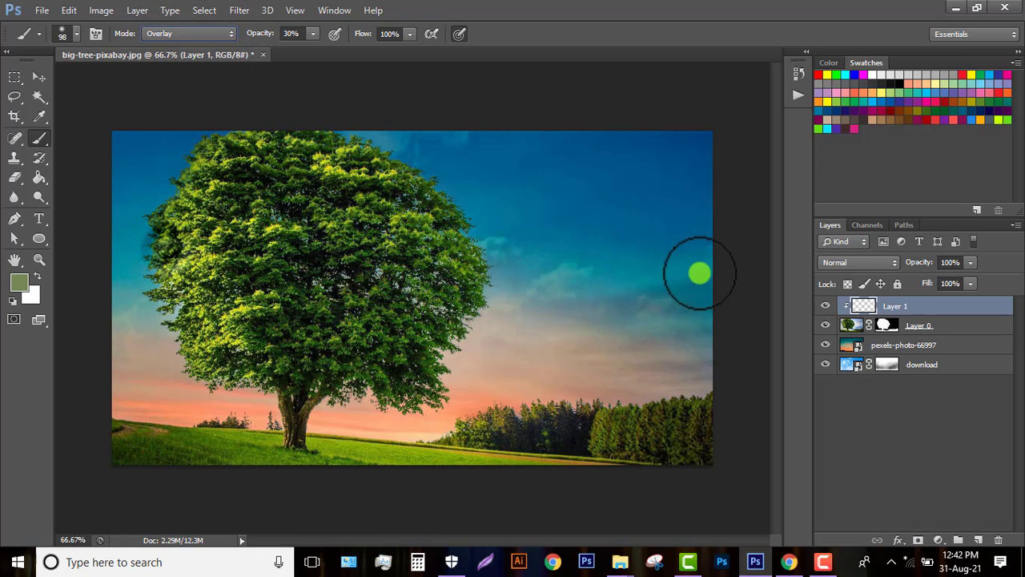
pyautogui.click(851, 265)
pyautogui.click(827, 63)
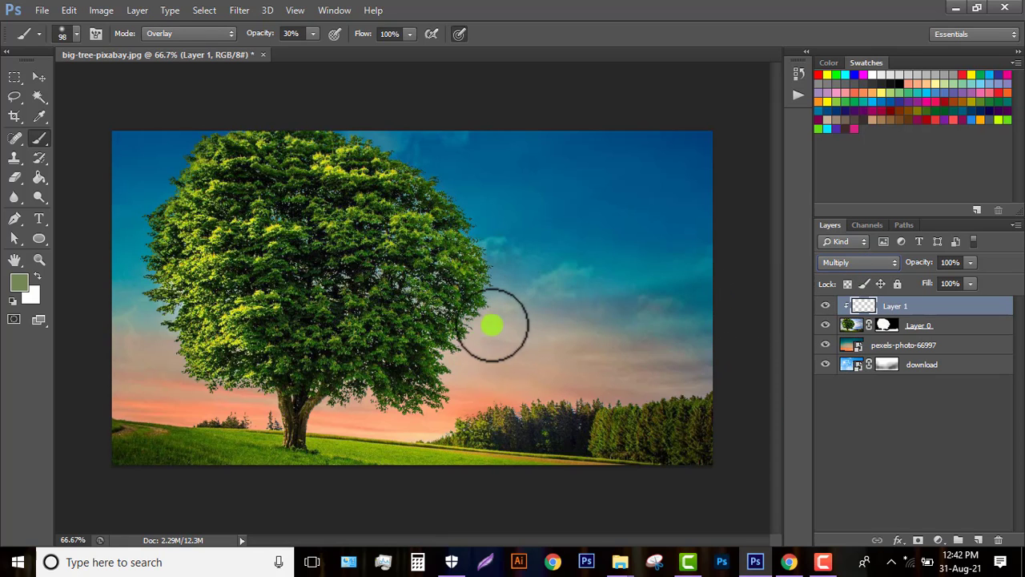
# Sample green from the foliage for an 82 px brush and begin painting the tree's right edge on Layer 1
pyautogui.hotkey('ctrl', '+')
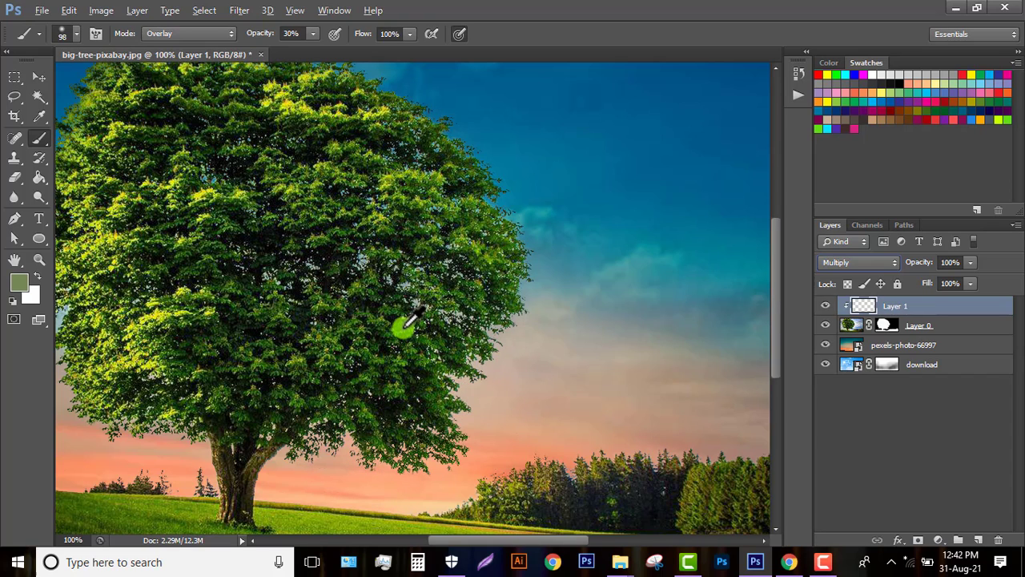
pyautogui.moveTo(581, 177); pyautogui.dragTo(16, 282)
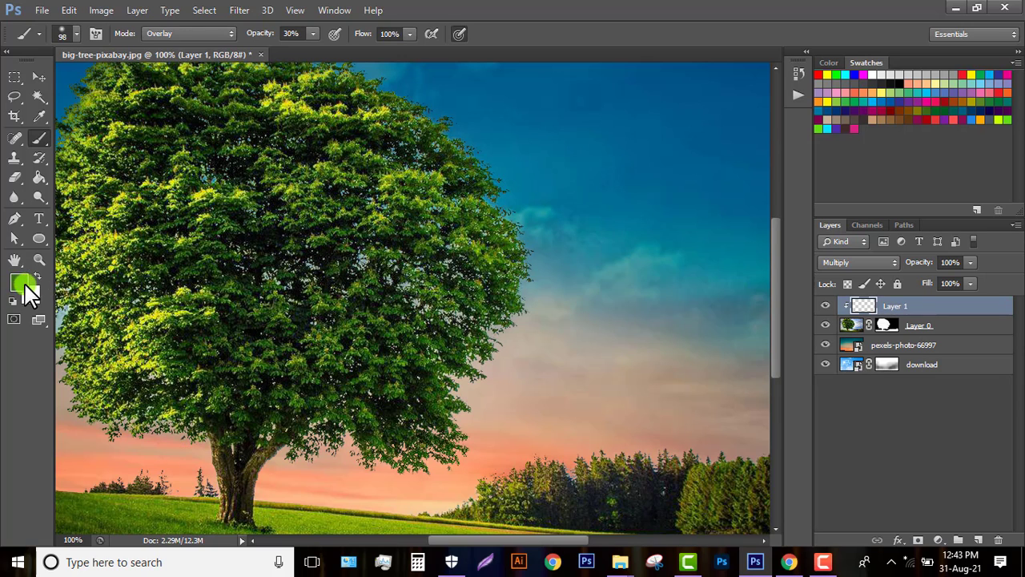
pyautogui.moveTo(649, 143)
pyautogui.mouseDown()
pyautogui.moveTo(298, 211)
pyautogui.moveTo(211, 297)
pyautogui.moveTo(41, 370)
pyautogui.moveTo(32, 365)
pyautogui.moveTo(183, 448)
pyautogui.moveTo(144, 448)
pyautogui.moveTo(100, 359)
pyautogui.moveTo(128, 320)
pyautogui.mouseUp()
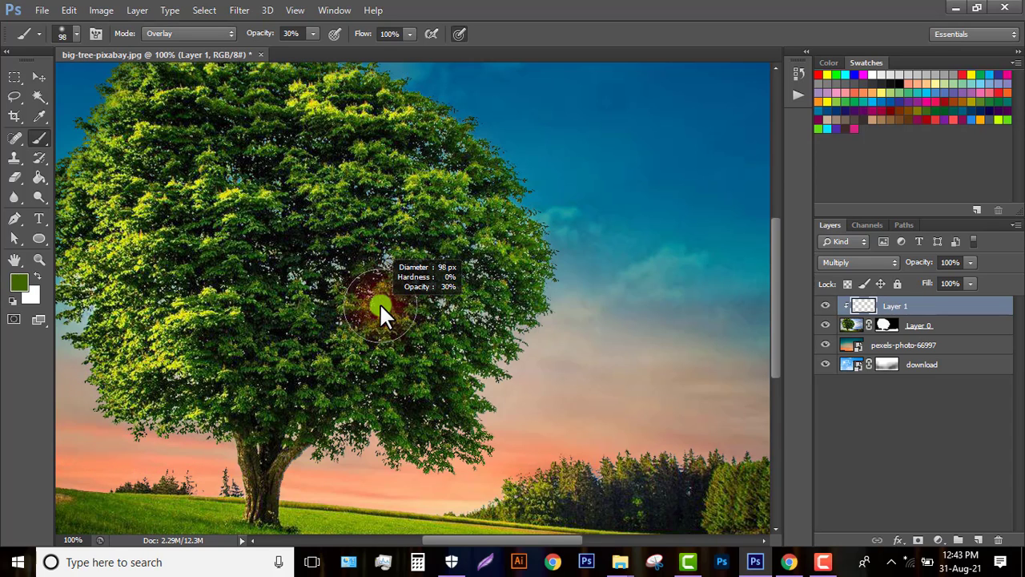
pyautogui.moveTo(381, 305); pyautogui.dragTo(369, 303)
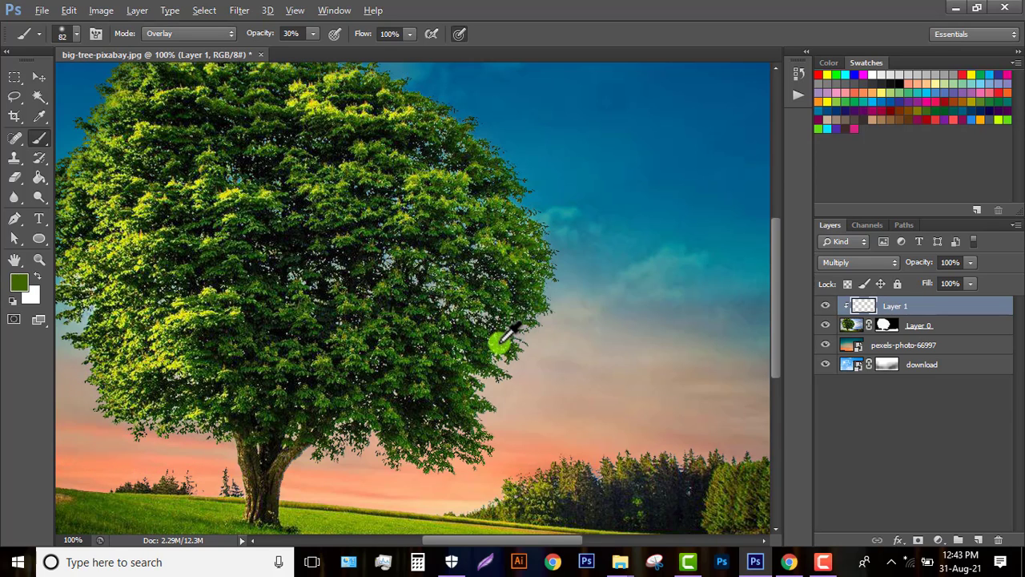
pyautogui.moveTo(500, 342); pyautogui.dragTo(515, 358)
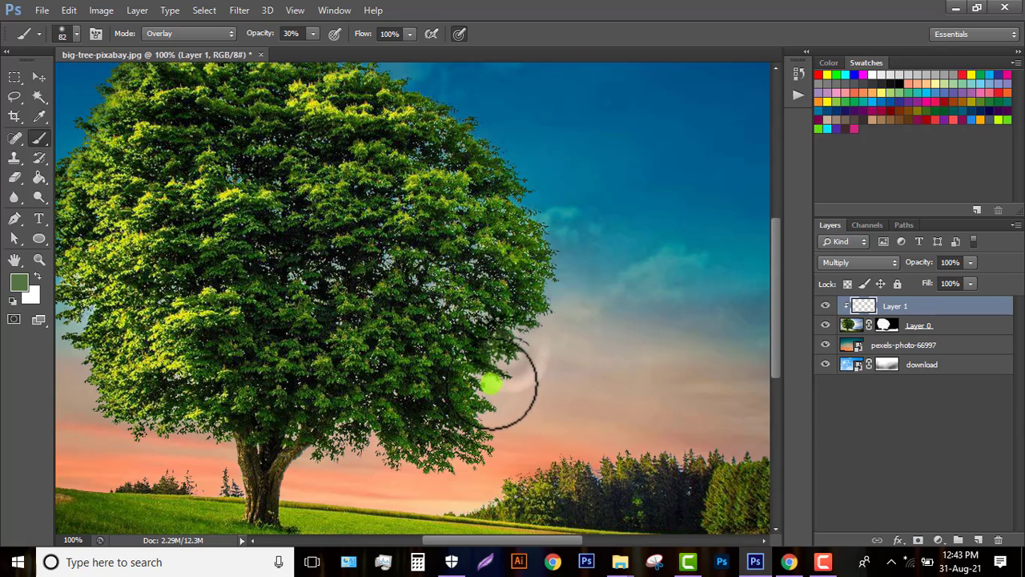
# Resample greens from the lower foliage and paint the tree's fringed edges, reducing the brush opacity to 13%
pyautogui.keyDown('alt'); pyautogui.rightClick(404, 446); pyautogui.keyUp('alt')
pyautogui.click(393, 443)
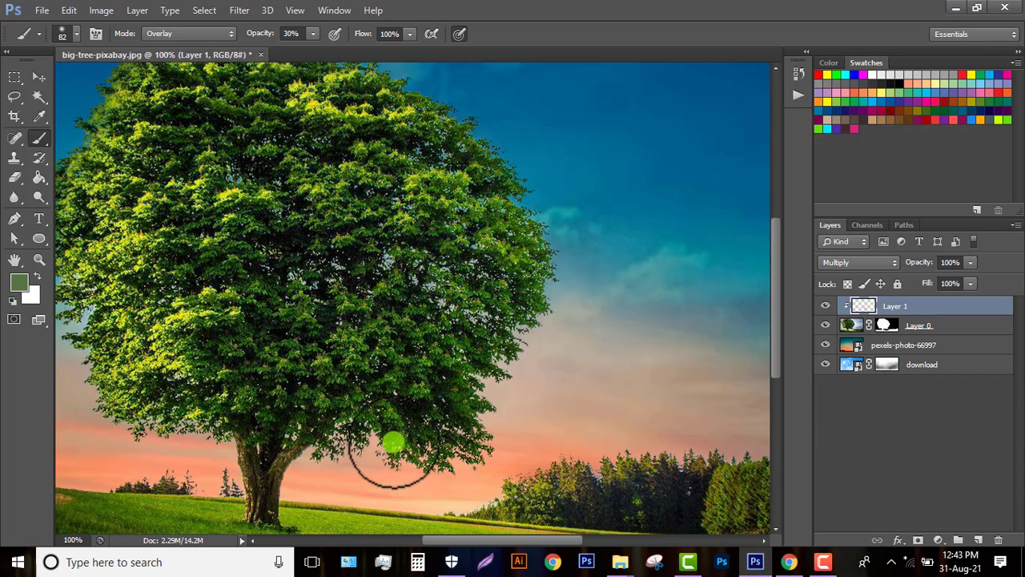
pyautogui.keyDown('alt'); pyautogui.click(367, 437); pyautogui.keyUp('alt')
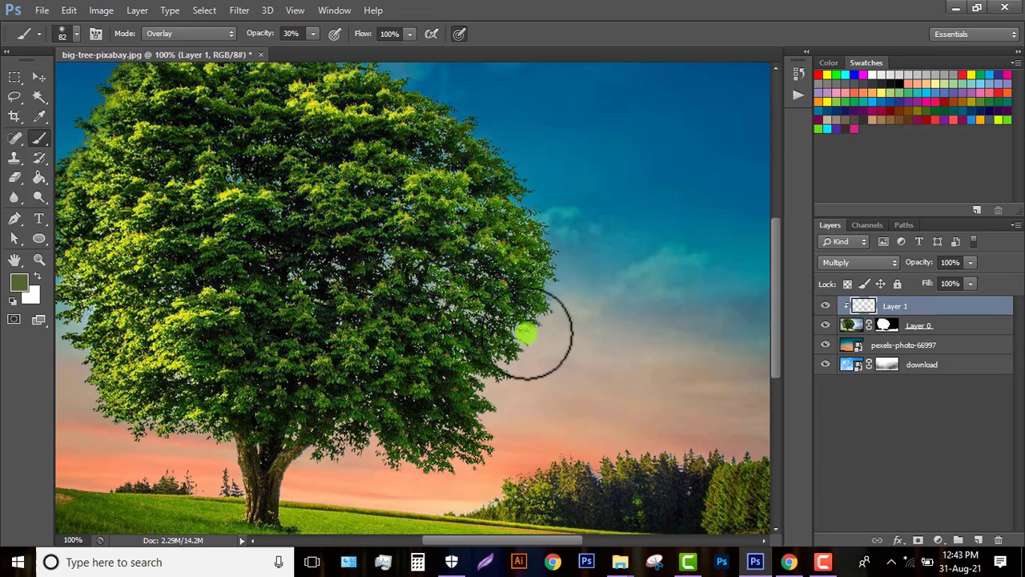
pyautogui.moveTo(543, 231)
pyautogui.mouseDown()
pyautogui.moveTo(517, 177)
pyautogui.moveTo(460, 109)
pyautogui.moveTo(420, 92)
pyautogui.moveTo(478, 124)
pyautogui.moveTo(523, 177)
pyautogui.moveTo(537, 266)
pyautogui.moveTo(516, 326)
pyautogui.moveTo(421, 202)
pyautogui.moveTo(431, 216)
pyautogui.moveTo(348, 246)
pyautogui.moveTo(256, 210)
pyautogui.mouseUp()
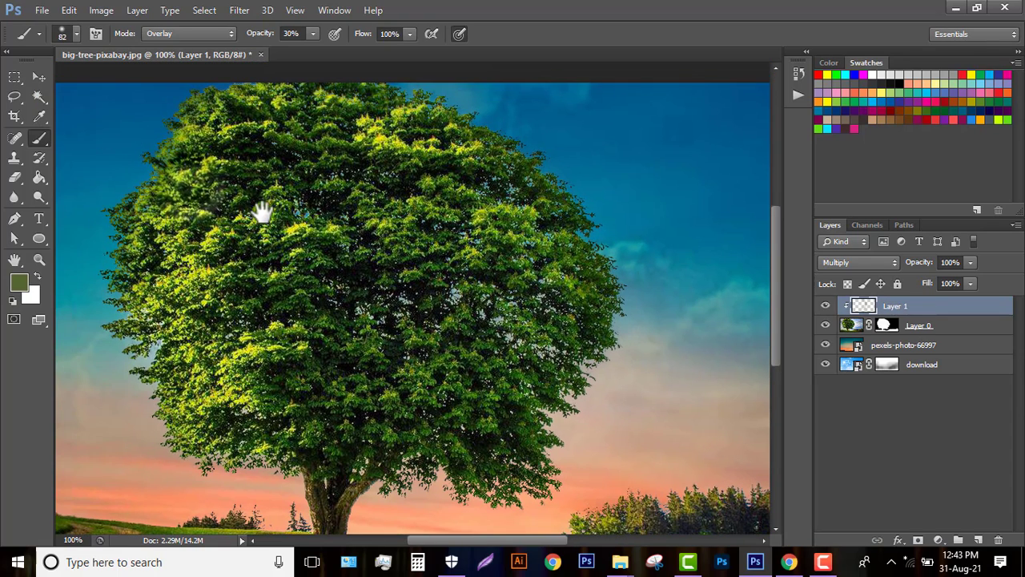
pyautogui.moveTo(264, 213)
pyautogui.mouseDown()
pyautogui.moveTo(407, 110)
pyautogui.moveTo(449, 106)
pyautogui.moveTo(265, 61)
pyautogui.moveTo(249, 37)
pyautogui.mouseUp()
pyautogui.moveTo(216, 94)
pyautogui.mouseDown()
pyautogui.moveTo(204, 96)
pyautogui.moveTo(187, 147)
pyautogui.moveTo(191, 111)
pyautogui.mouseUp()
# Change Layer 1's blend mode to Soft Light and paint over the remaining fringes around the tree's edges
pyautogui.click(858, 261)
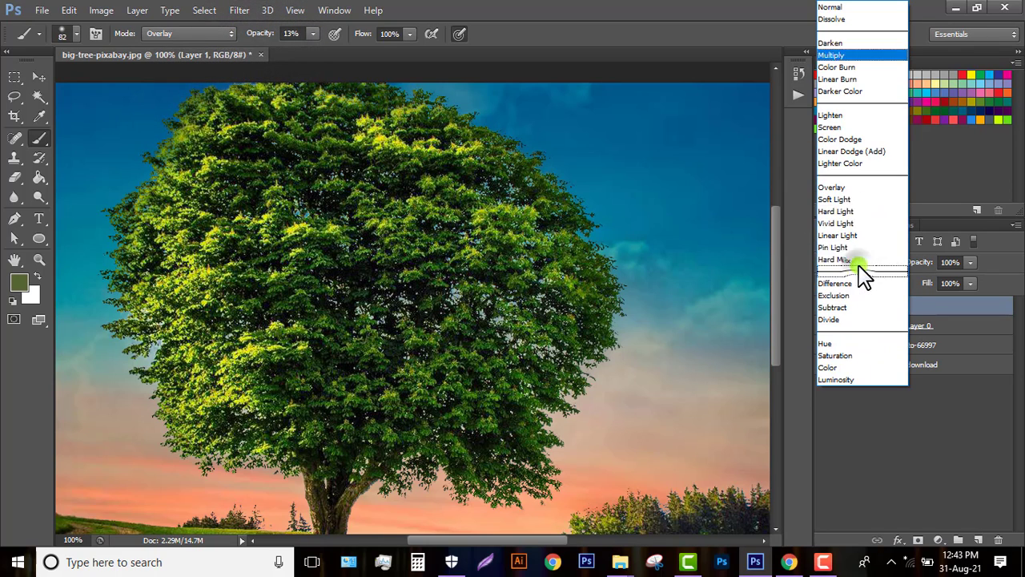
pyautogui.click(851, 197)
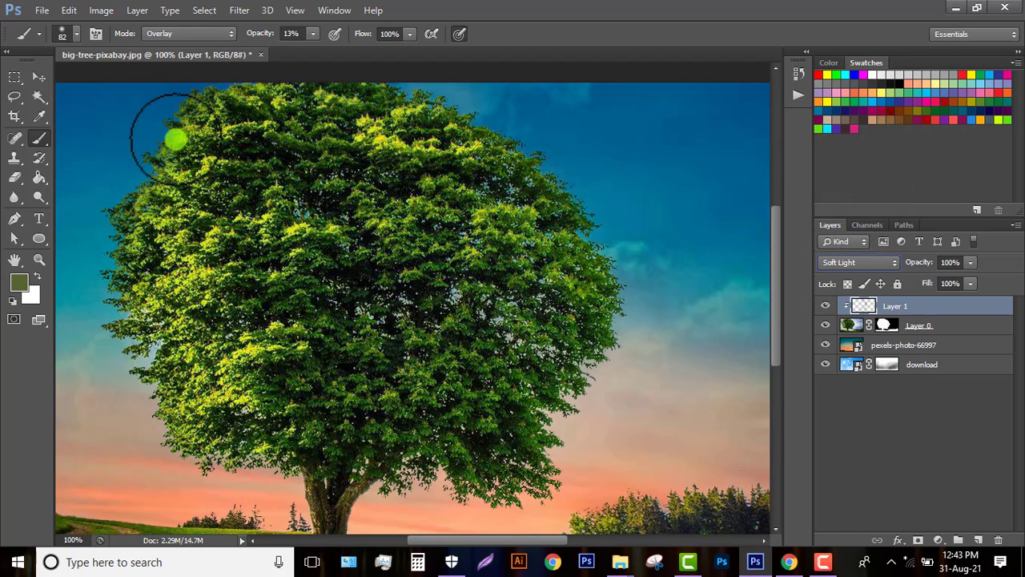
pyautogui.moveTo(176, 139)
pyautogui.mouseDown()
pyautogui.moveTo(131, 189)
pyautogui.moveTo(108, 286)
pyautogui.moveTo(110, 311)
pyautogui.moveTo(175, 438)
pyautogui.moveTo(253, 470)
pyautogui.moveTo(320, 470)
pyautogui.moveTo(261, 473)
pyautogui.moveTo(339, 489)
pyautogui.moveTo(478, 459)
pyautogui.mouseUp()
pyautogui.press('space')
pyautogui.moveTo(486, 276); pyautogui.dragTo(473, 223)
pyautogui.moveTo(487, 377)
pyautogui.mouseDown()
pyautogui.moveTo(431, 407)
pyautogui.moveTo(375, 366)
pyautogui.moveTo(278, 420)
pyautogui.moveTo(281, 451)
pyautogui.mouseUp()
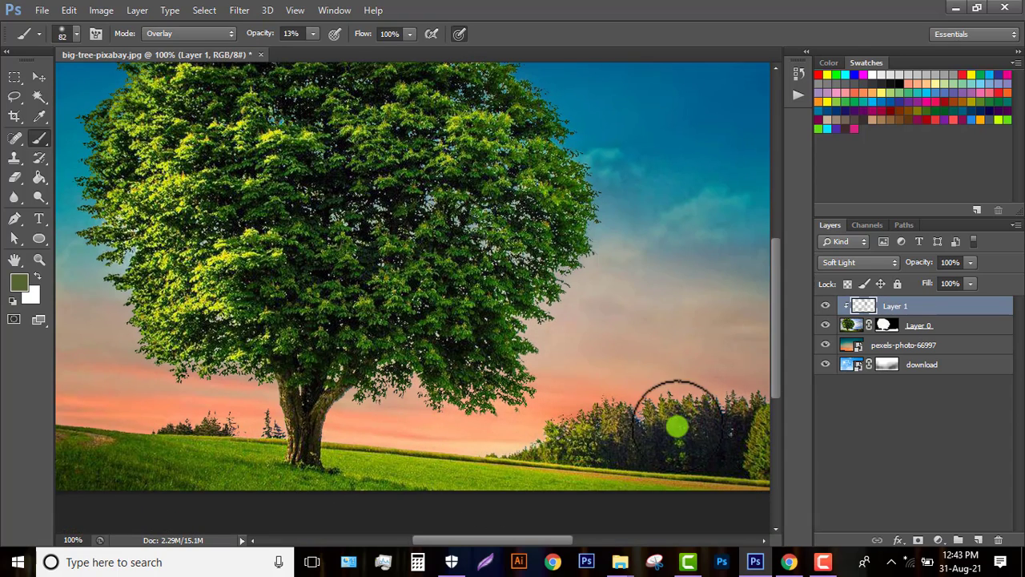
# Compare the whole image with Layer 0's mask disabled and enabled
pyautogui.keyDown('shift'); pyautogui.click(885, 327); pyautogui.keyUp('shift')
pyautogui.keyDown('shift'); pyautogui.click(888, 328); pyautogui.keyUp('shift')
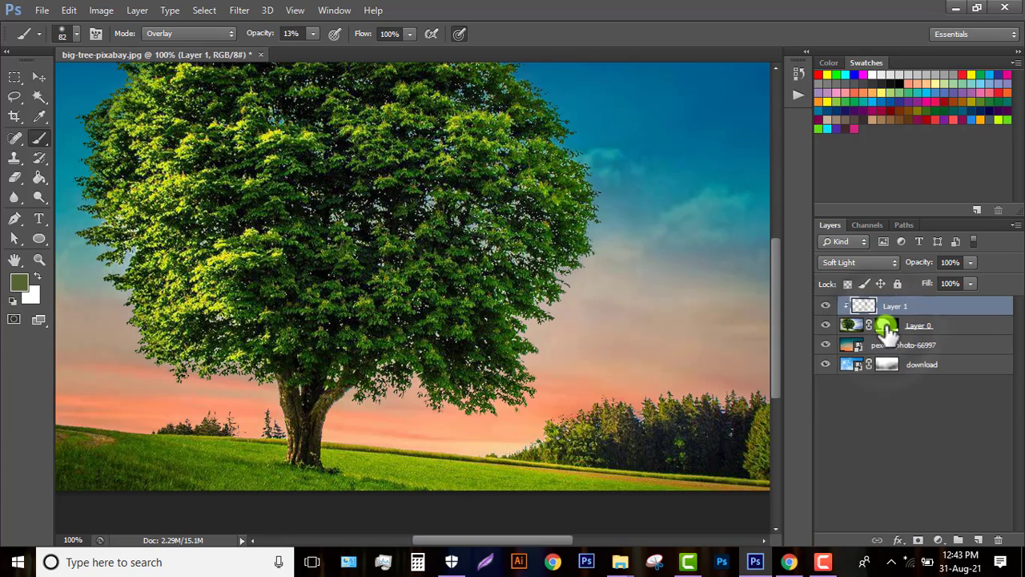
pyautogui.hotkey('ctrl', '0')
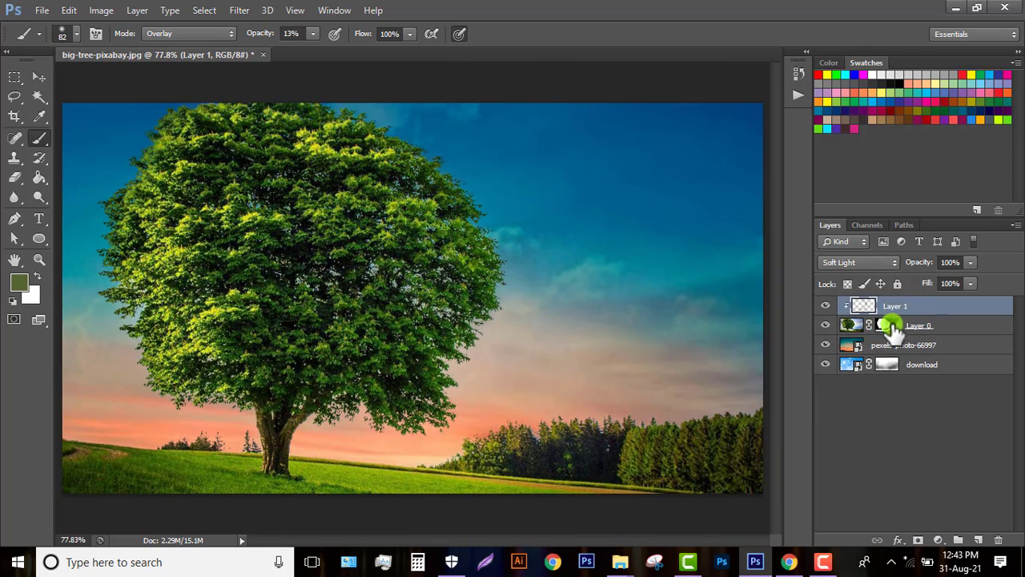
pyautogui.keyDown('shift'); pyautogui.click(889, 326); pyautogui.keyUp('shift')
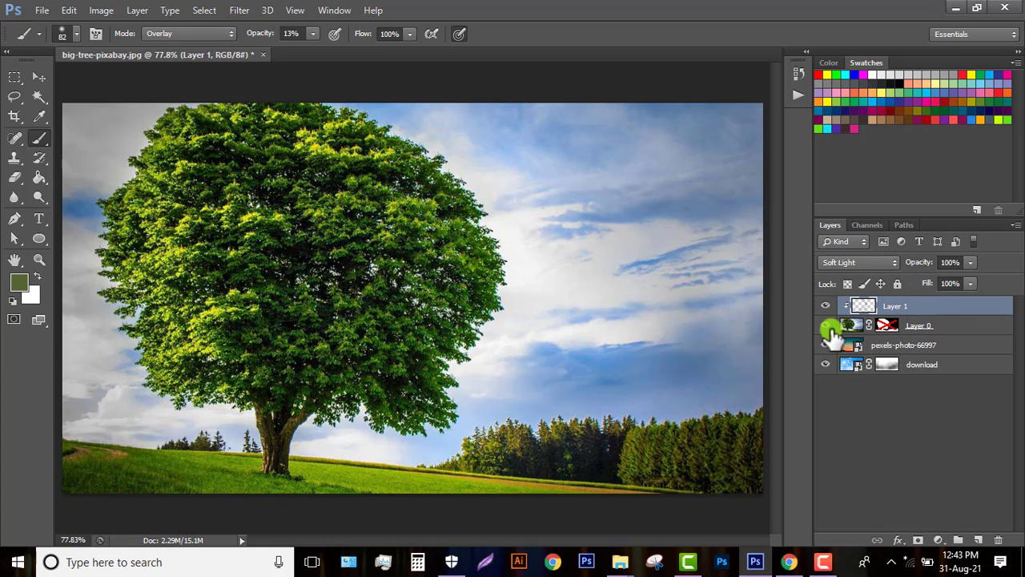
pyautogui.keyDown('shift'); pyautogui.click(889, 326); pyautogui.keyUp('shift')
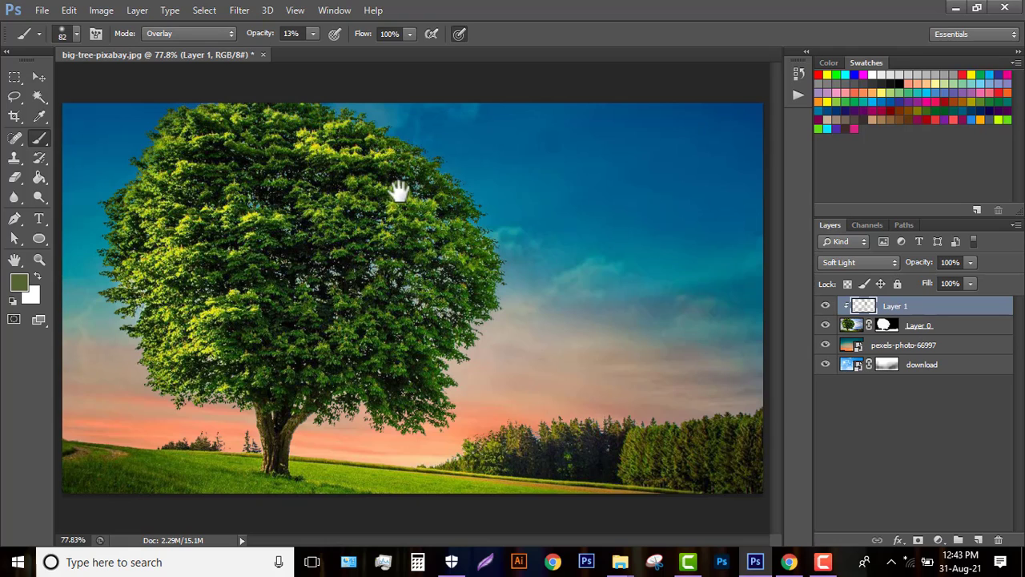
# Add a Curves adjustment clipped to Layer 0 and raise the upper part of its RGB curve
pyautogui.click(851, 327)
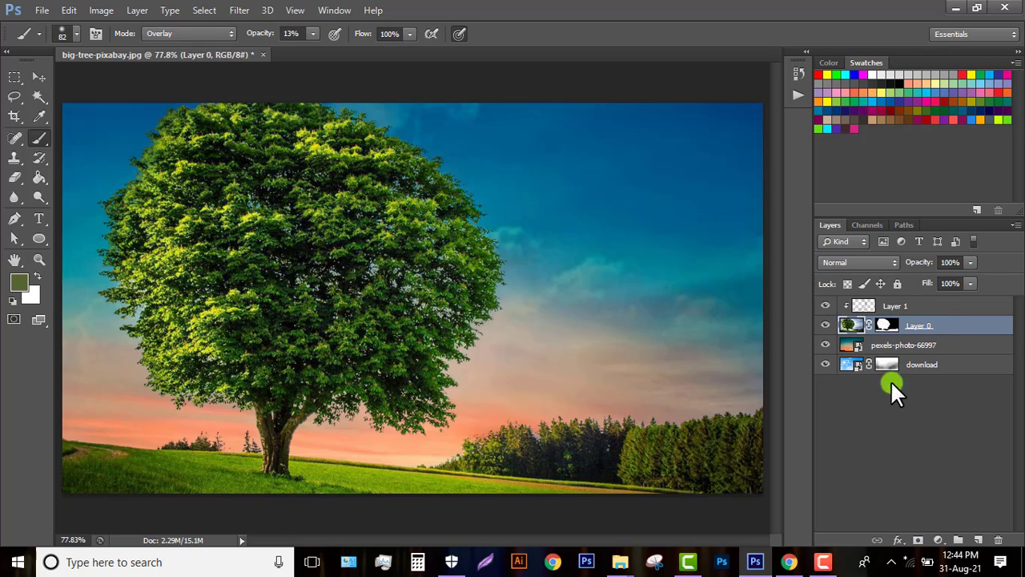
pyautogui.click(939, 542)
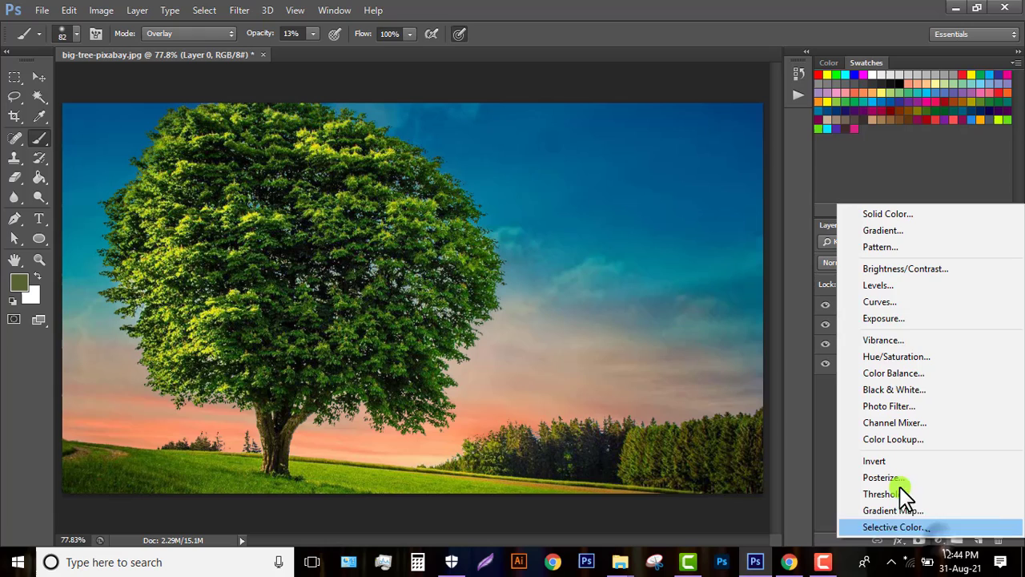
pyautogui.click(886, 301)
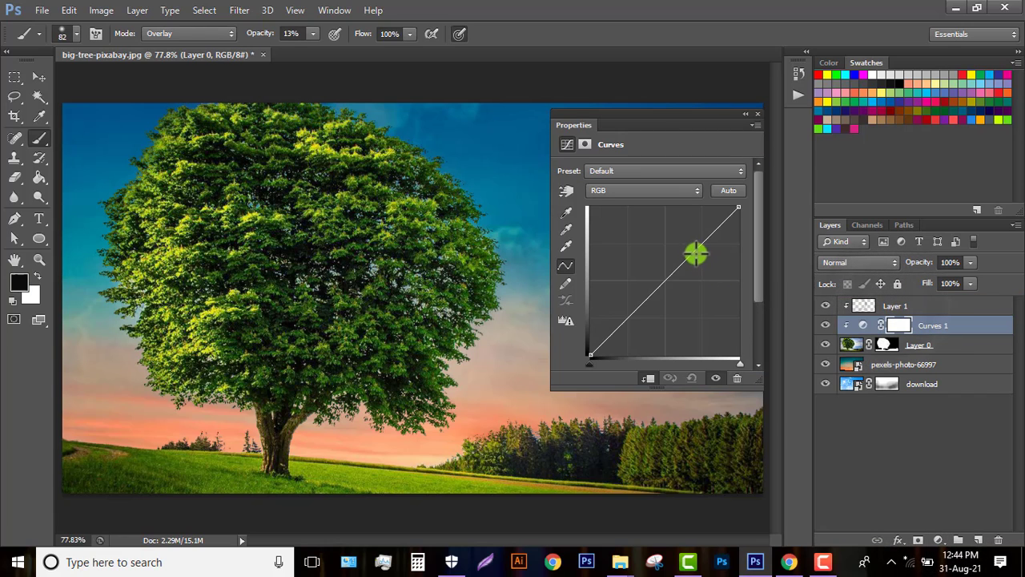
pyautogui.moveTo(701, 244); pyautogui.dragTo(694, 238)
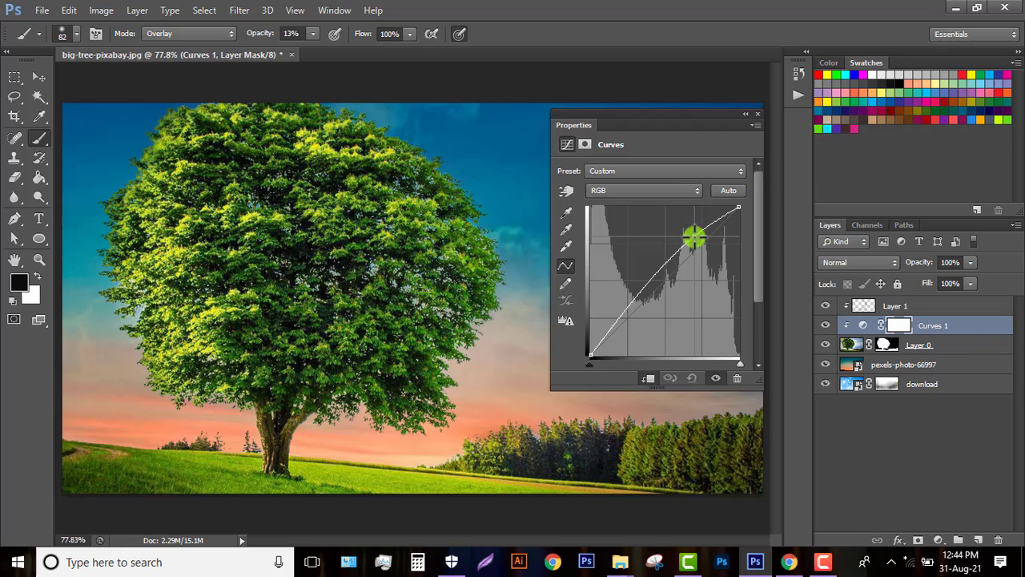
pyautogui.click(647, 383)
pyautogui.click(647, 383)
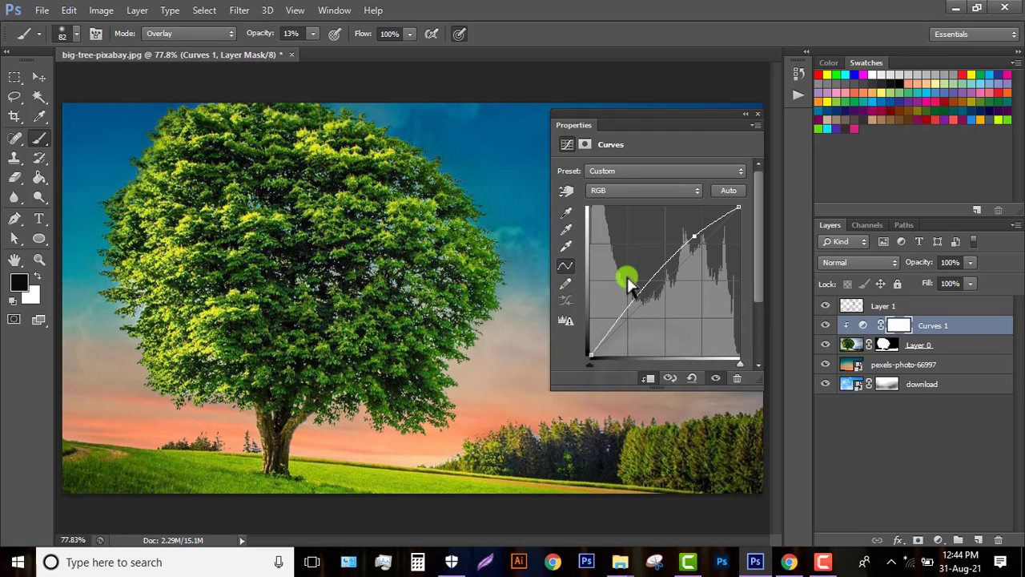
# Add a shadow point to the curve, try lower highlight positions, and compare the adjustment hidden and shown
pyautogui.moveTo(630, 307); pyautogui.dragTo(634, 315)
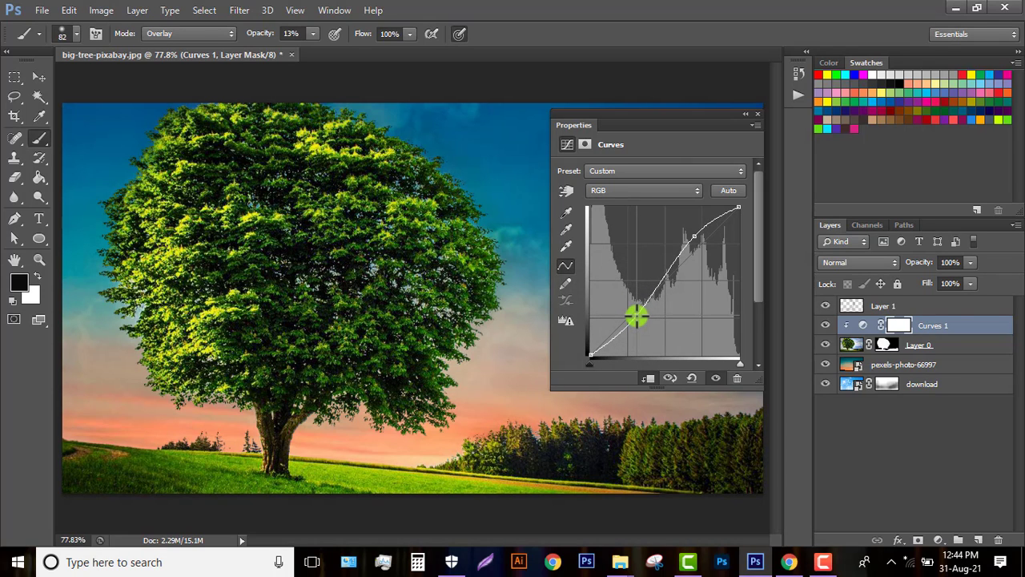
pyautogui.moveTo(634, 316)
pyautogui.mouseDown()
pyautogui.moveTo(622, 300)
pyautogui.moveTo(633, 313)
pyautogui.mouseUp()
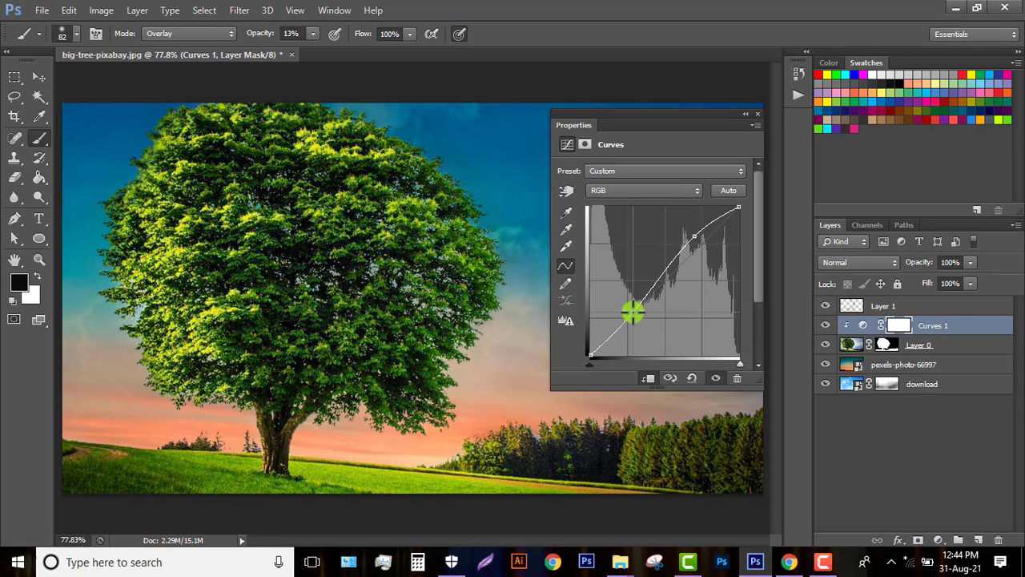
pyautogui.moveTo(699, 240); pyautogui.dragTo(713, 243)
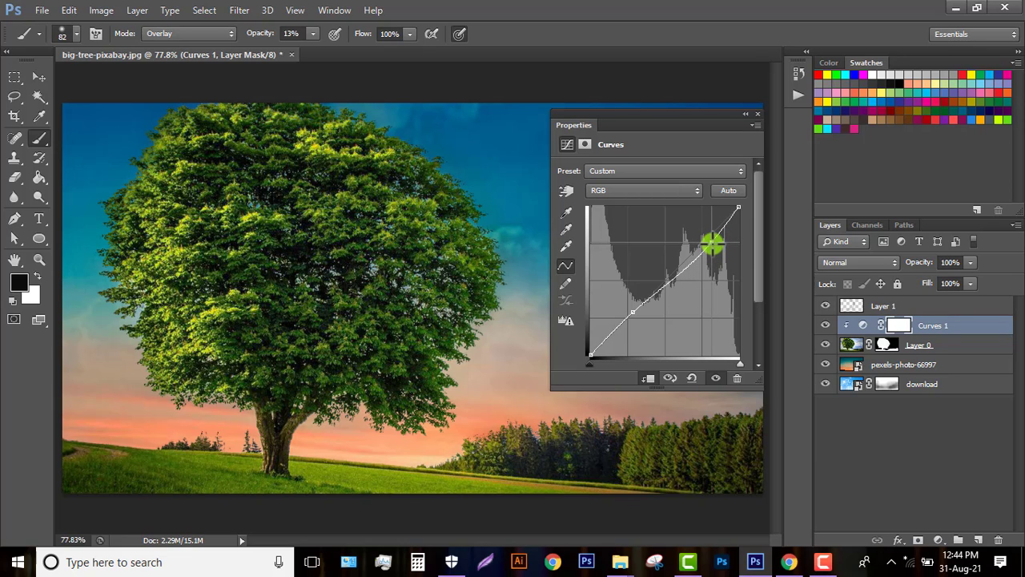
pyautogui.click(717, 379)
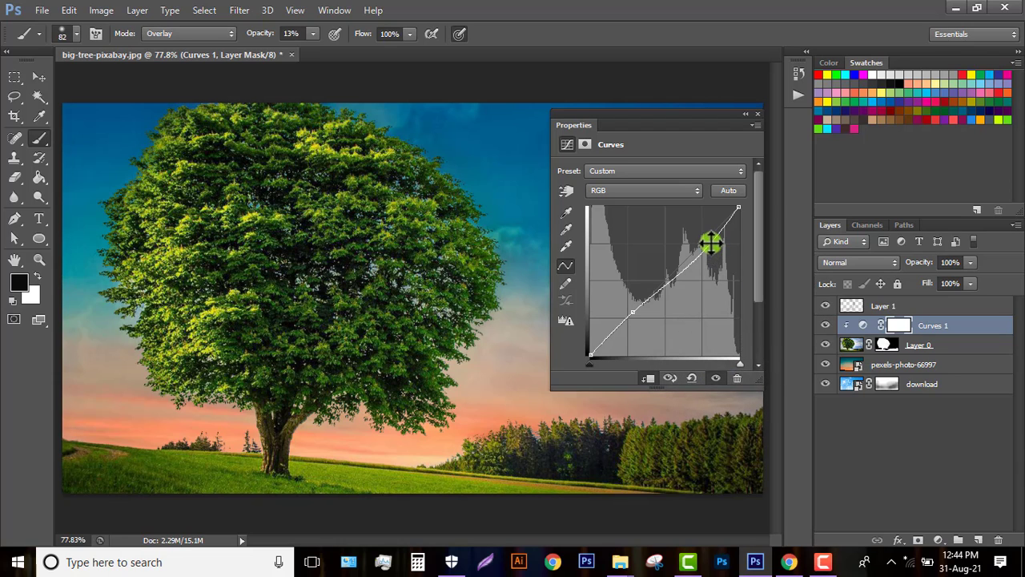
pyautogui.moveTo(712, 244); pyautogui.dragTo(711, 233)
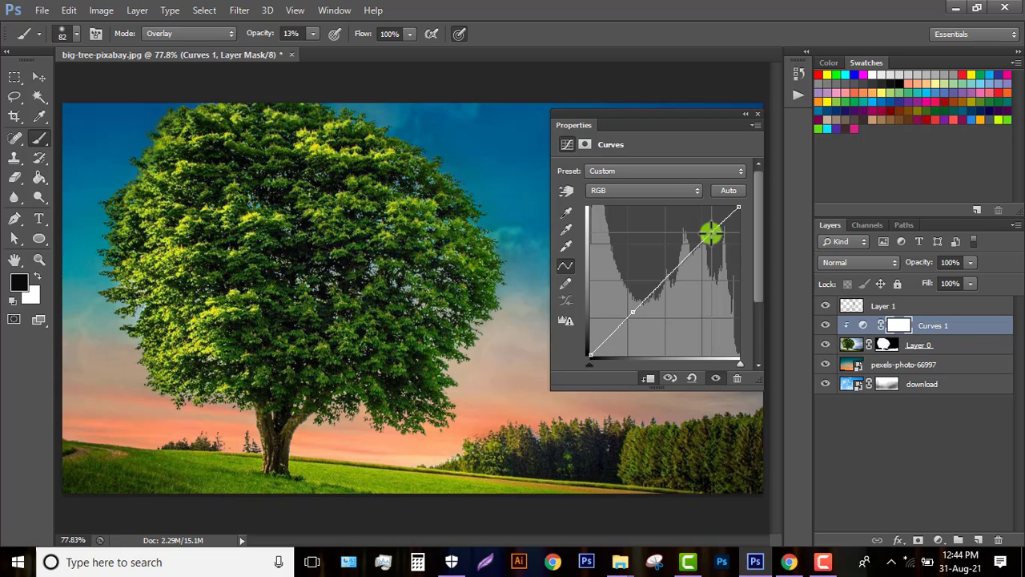
pyautogui.click(715, 378)
pyautogui.click(716, 376)
# Shape the RGB curve into an S by raising the highlight point and lowering the shadow point, and close its settings
pyautogui.moveTo(710, 237); pyautogui.dragTo(701, 220)
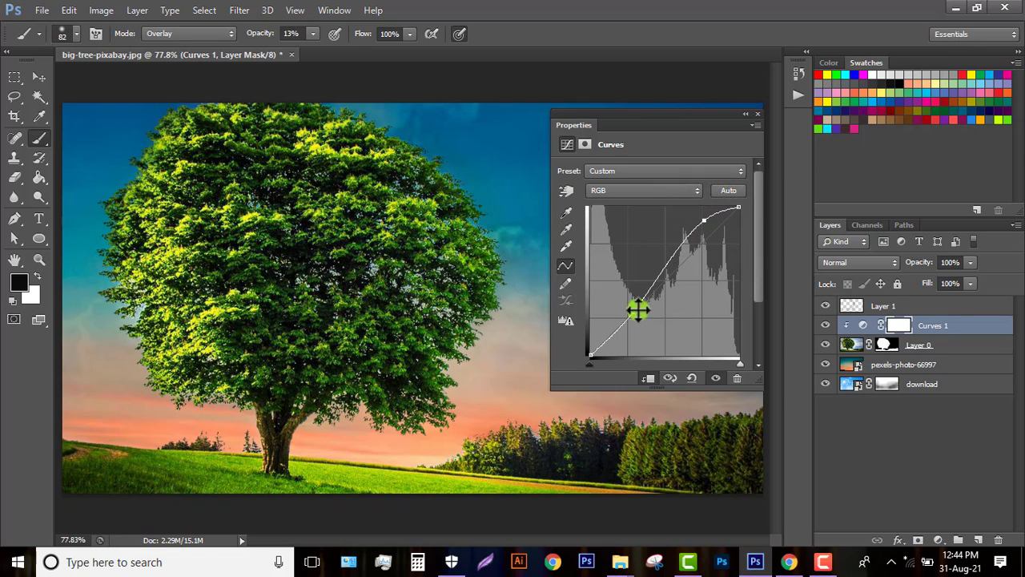
pyautogui.moveTo(632, 309)
pyautogui.mouseDown()
pyautogui.moveTo(625, 299)
pyautogui.moveTo(637, 307)
pyautogui.mouseUp()
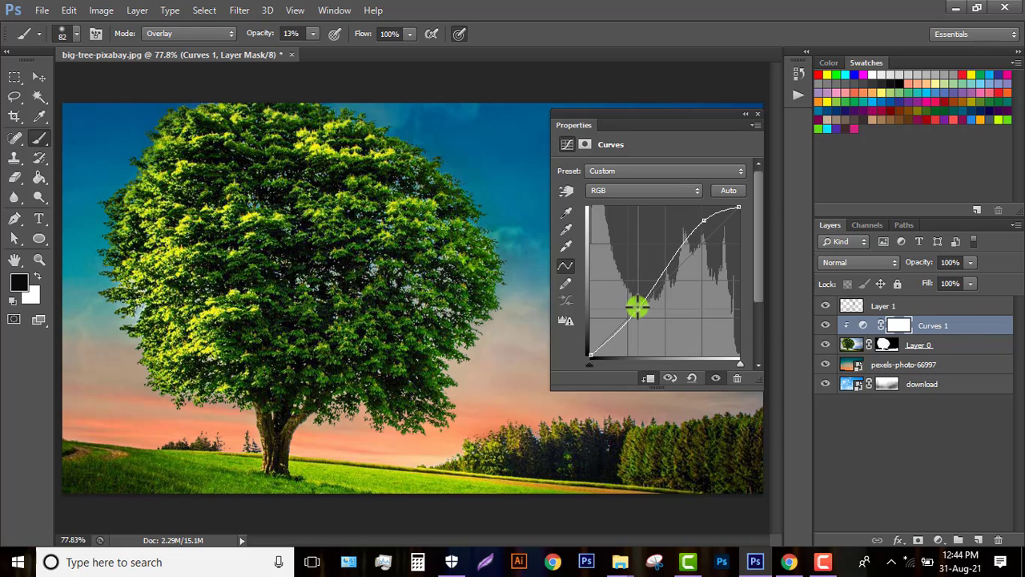
pyautogui.click(713, 378)
pyautogui.click(714, 378)
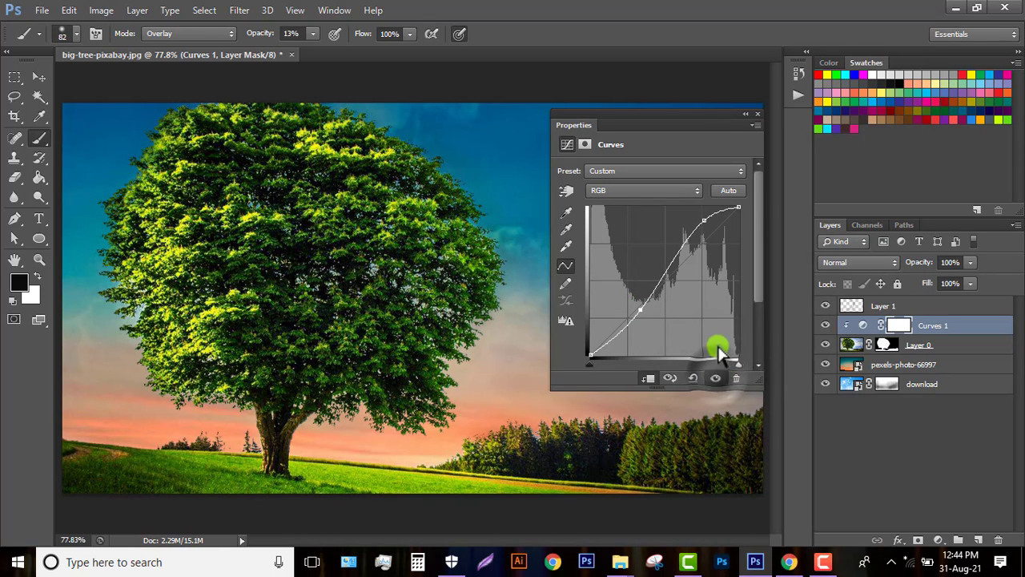
pyautogui.click(756, 114)
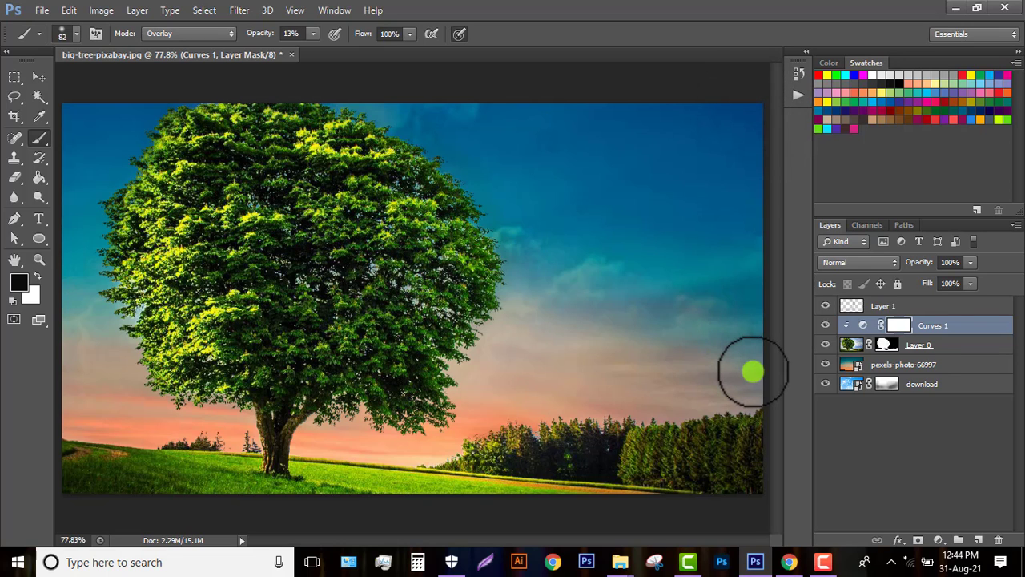
# Show the Navigator and zoom the image out to 66.67%
pyautogui.click(335, 10)
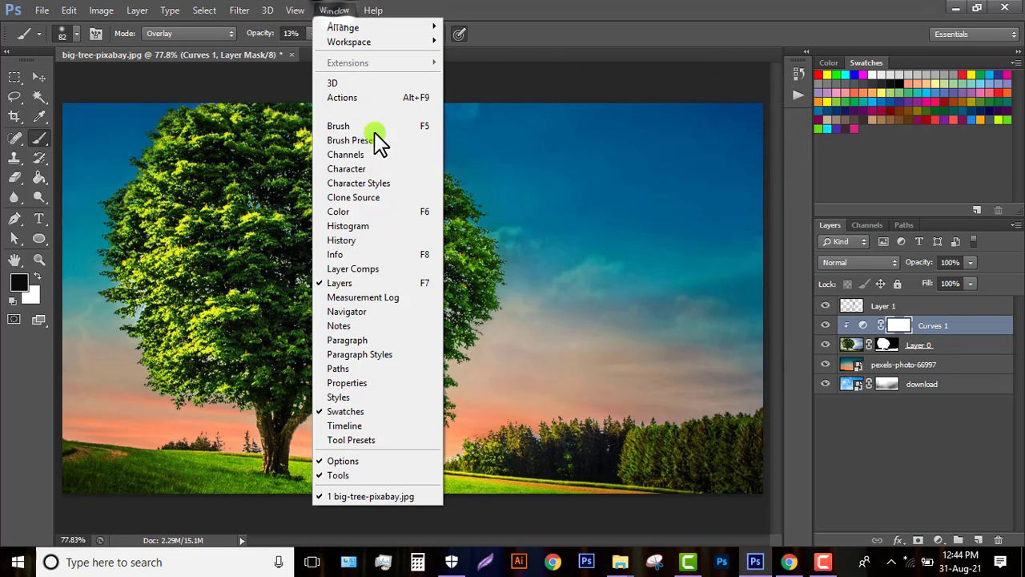
pyautogui.click(353, 313)
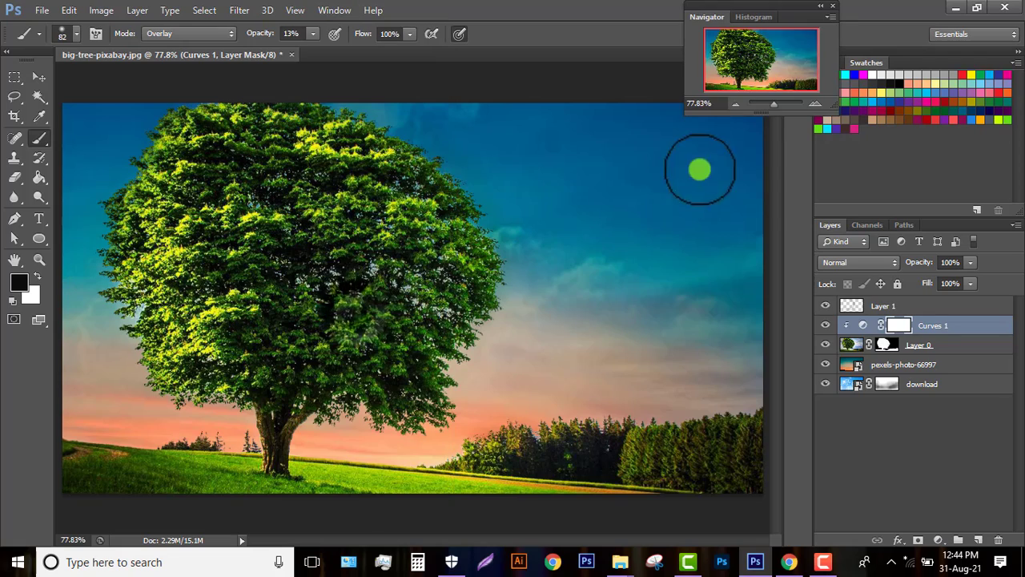
pyautogui.moveTo(772, 96); pyautogui.dragTo(773, 102)
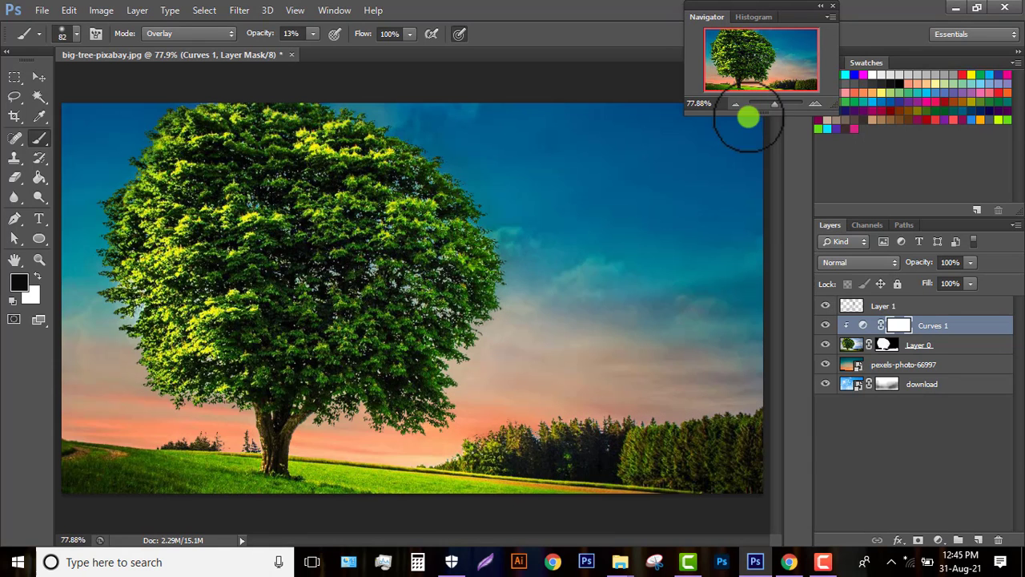
pyautogui.click(736, 104)
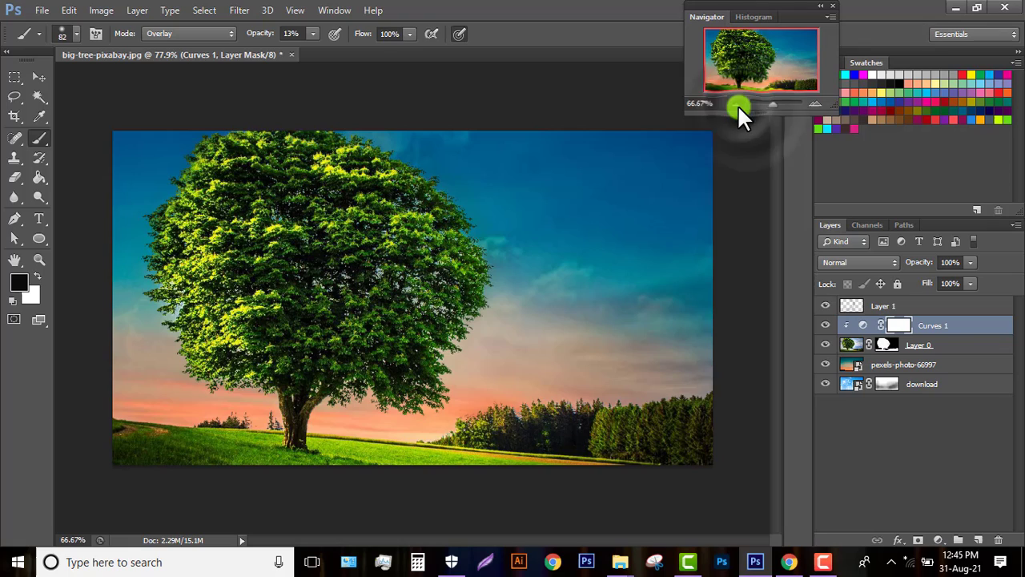
# Add a Solid Color fill layer in green #87c032 directly above the pexels-photo-66997 sky layer
pyautogui.click(850, 388)
pyautogui.click(849, 367)
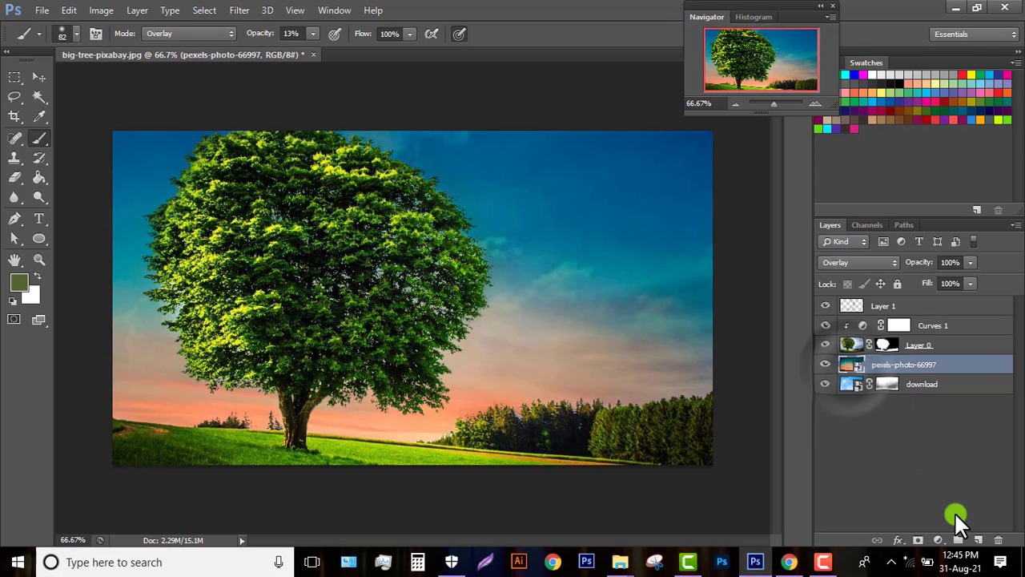
pyautogui.click(939, 540)
pyautogui.click(891, 211)
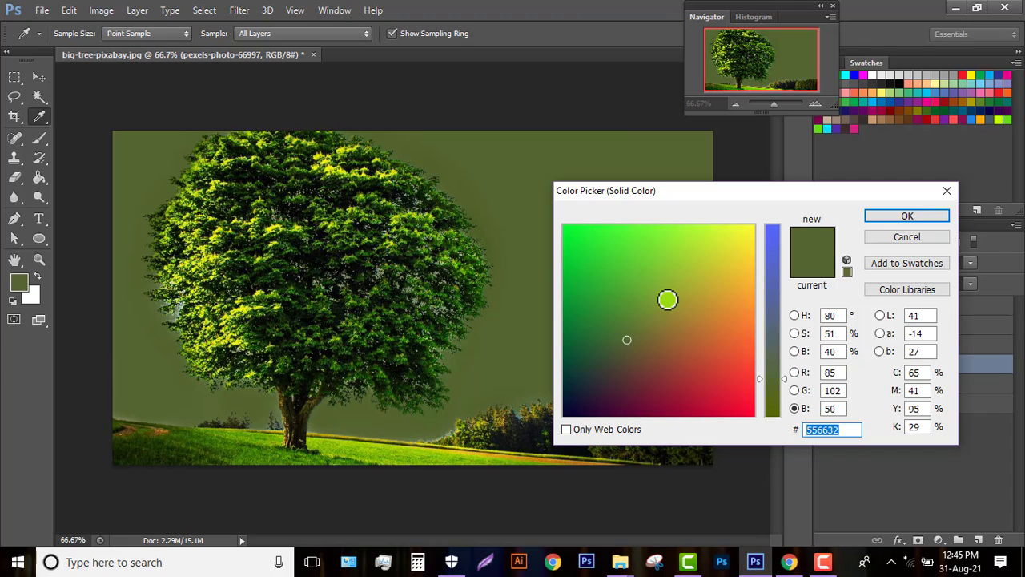
pyautogui.moveTo(648, 277)
pyautogui.mouseDown()
pyautogui.moveTo(647, 268)
pyautogui.moveTo(647, 283)
pyautogui.moveTo(634, 279)
pyautogui.moveTo(665, 272)
pyautogui.mouseUp()
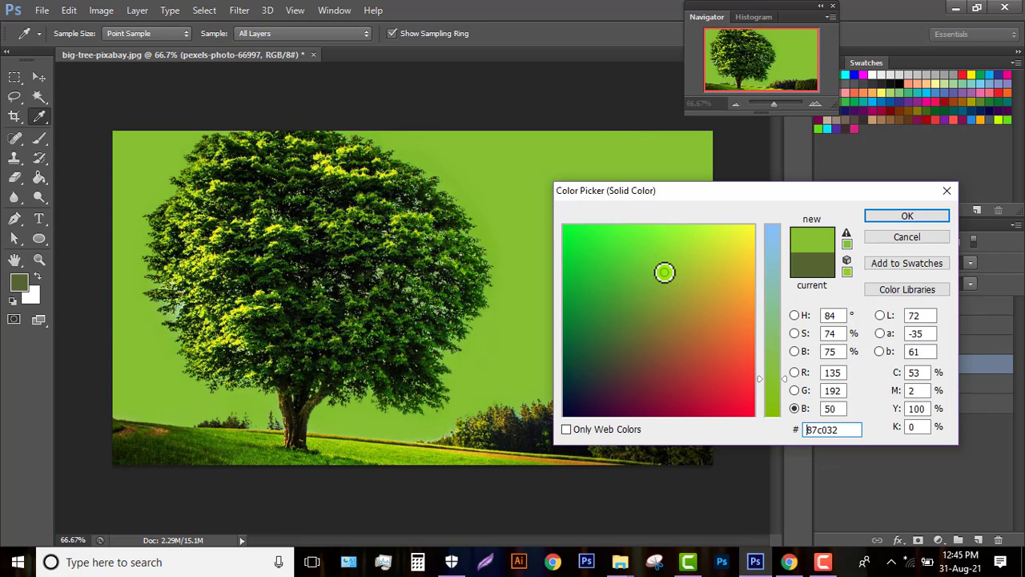
pyautogui.click(905, 215)
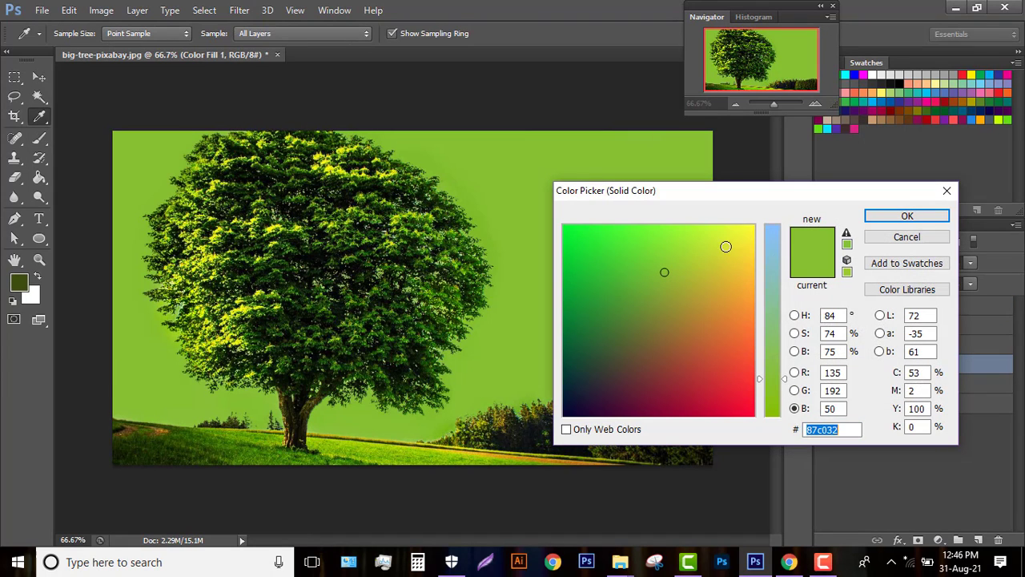
# Try yellow, dark purple and bright green for the color fill, and set its color to light green #8cea32
pyautogui.click(728, 238)
pyautogui.moveTo(746, 234); pyautogui.dragTo(747, 253)
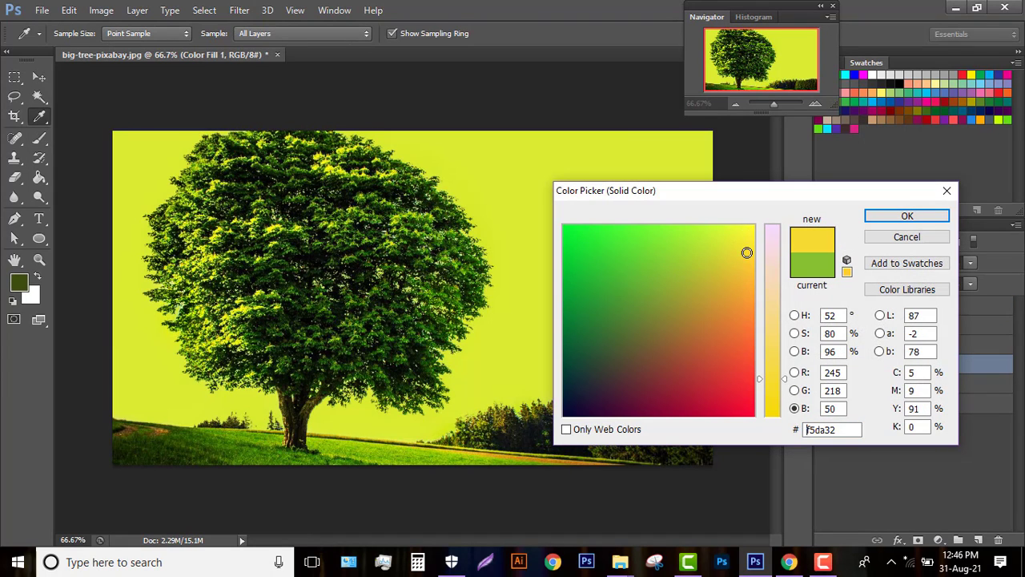
pyautogui.moveTo(734, 306)
pyautogui.mouseDown()
pyautogui.moveTo(710, 353)
pyautogui.moveTo(713, 383)
pyautogui.moveTo(603, 395)
pyautogui.mouseUp()
pyautogui.click(591, 238)
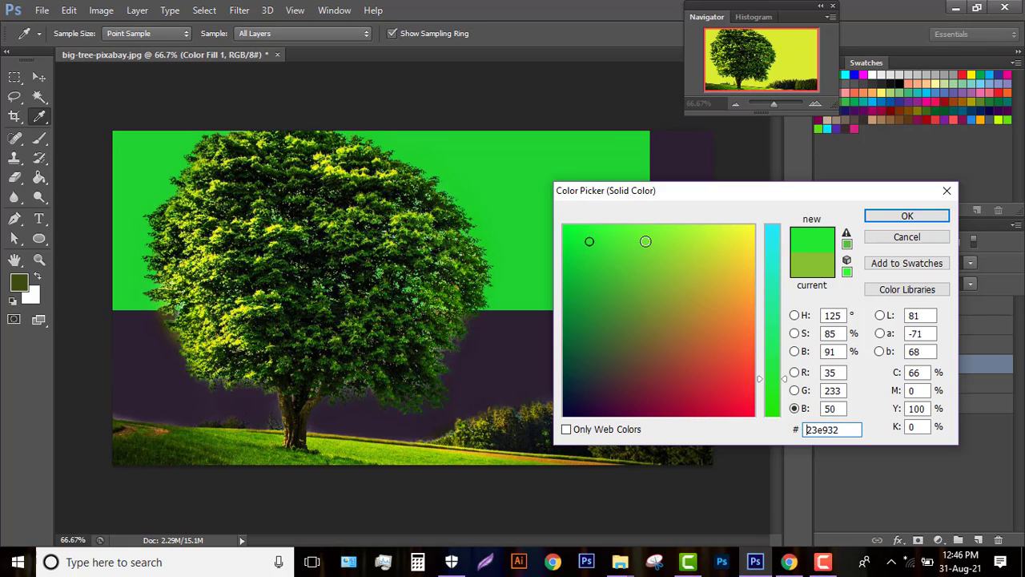
pyautogui.click(668, 241)
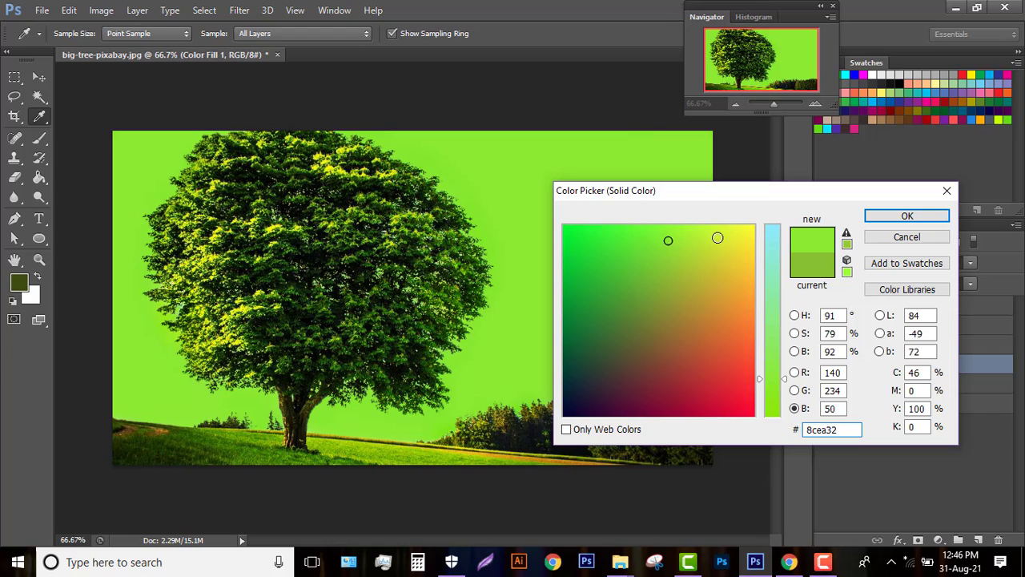
pyautogui.click(903, 221)
pyautogui.press('b')
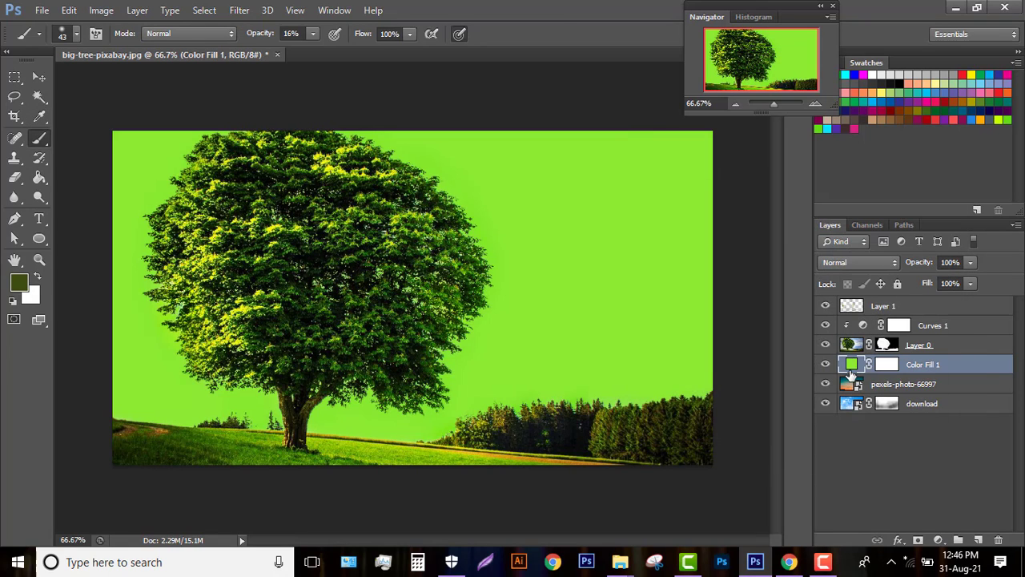
# Set the color fill layer to Multiply blending and 20% fill, comparing the image with the layer hidden and shown
pyautogui.click(860, 262)
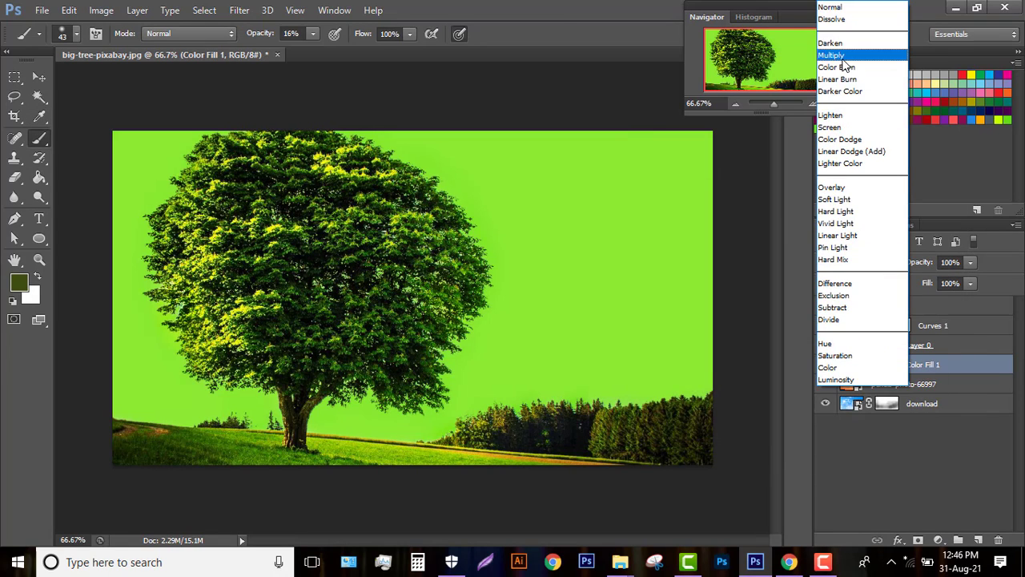
pyautogui.click(842, 58)
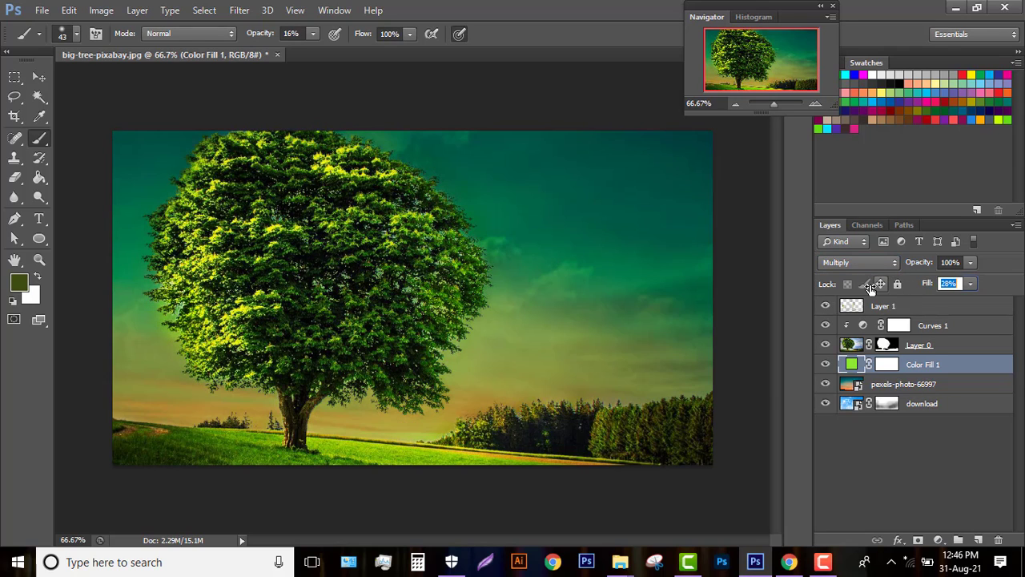
pyautogui.moveTo(872, 287); pyautogui.dragTo(886, 289)
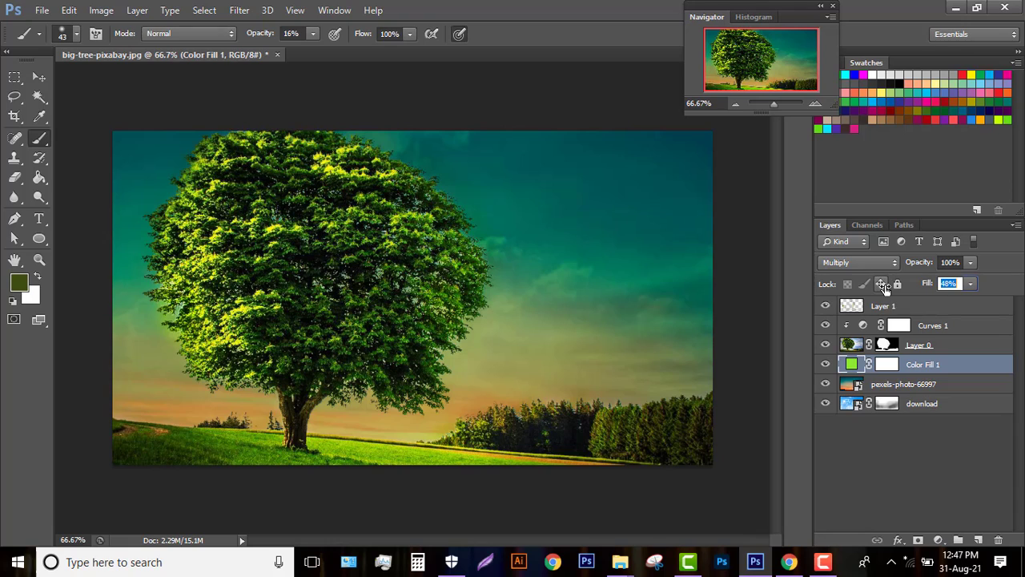
pyautogui.click(826, 364)
pyautogui.click(826, 365)
pyautogui.moveTo(920, 286); pyautogui.dragTo(909, 287)
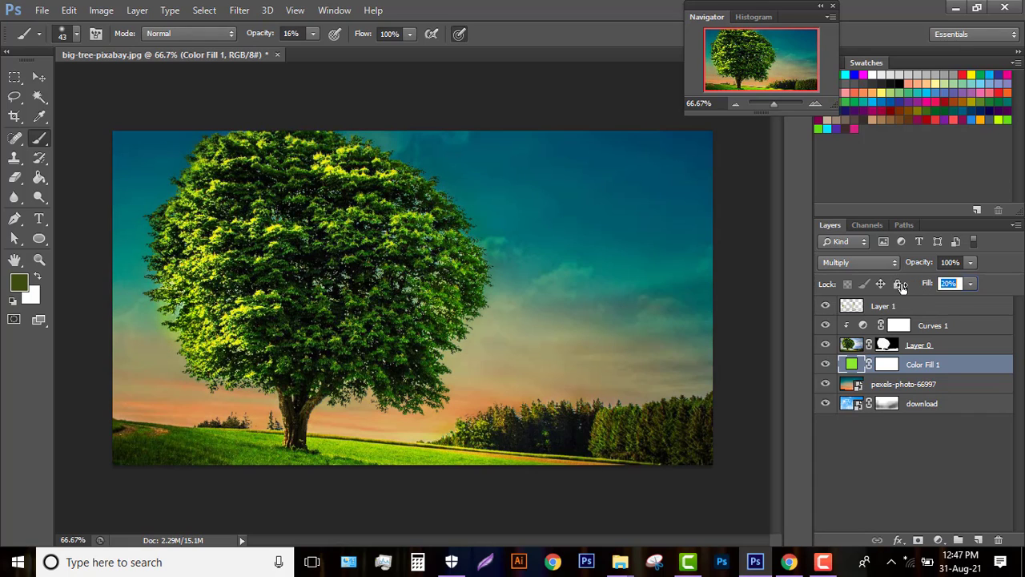